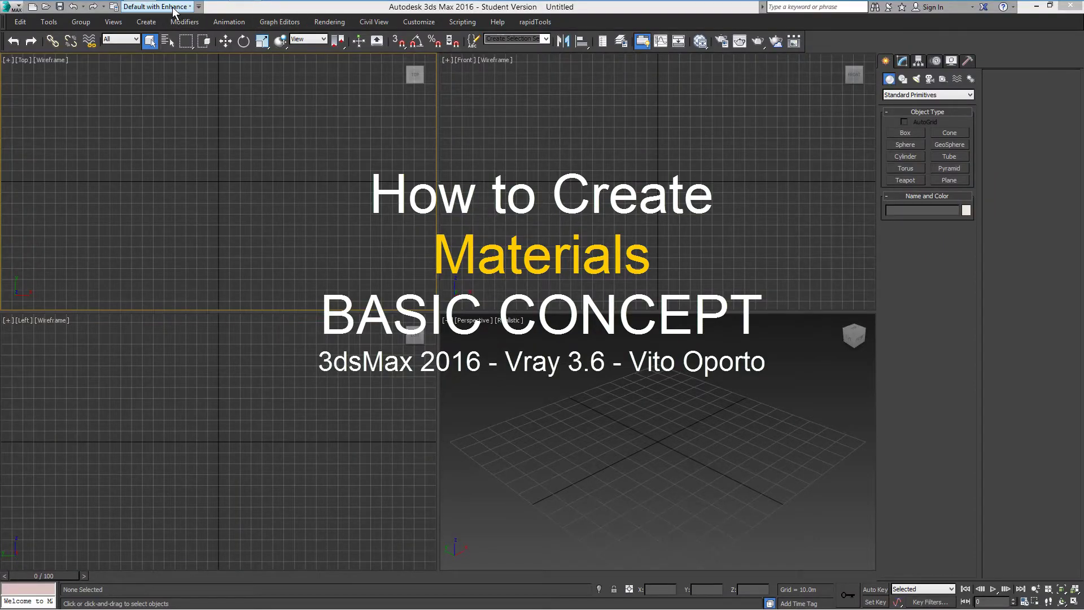
- Switch the renderer to V-Ray Adv 3.20.03, keeping the Progressive image sampler
{"action": "left_click", "coordinate": [719, 44]}
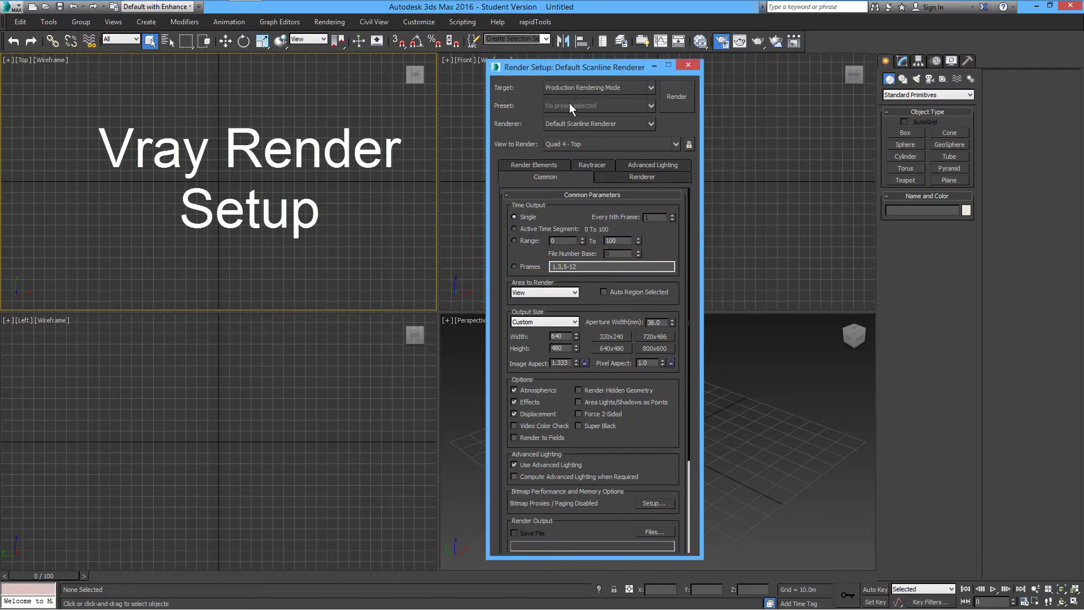
{"action": "left_click", "coordinate": [651, 124]}
{"action": "left_click", "coordinate": [564, 205]}
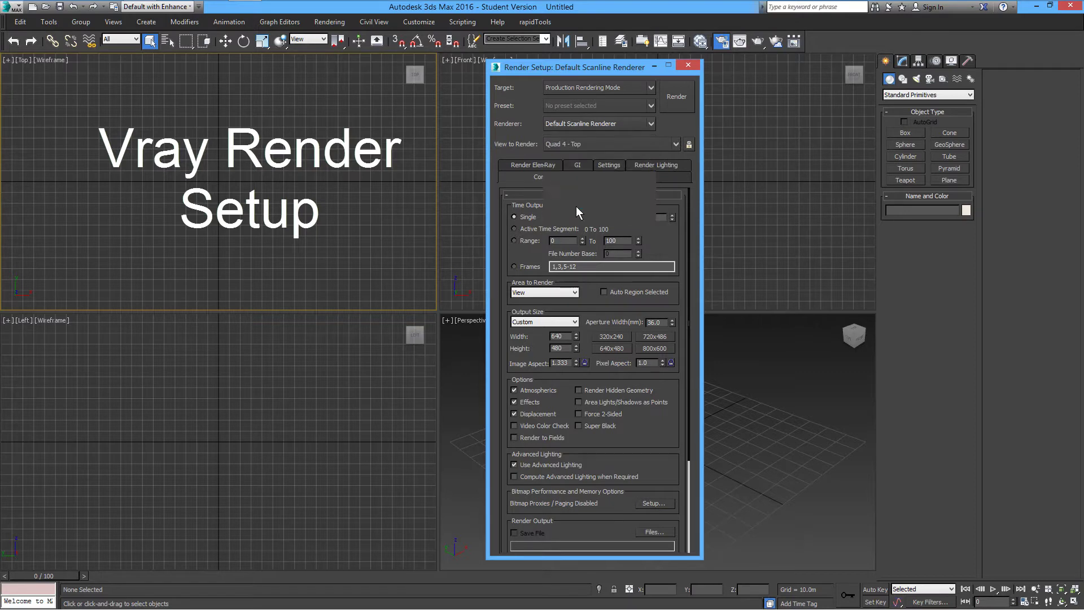
{"action": "left_click", "coordinate": [548, 165]}
{"action": "left_click", "coordinate": [561, 229]}
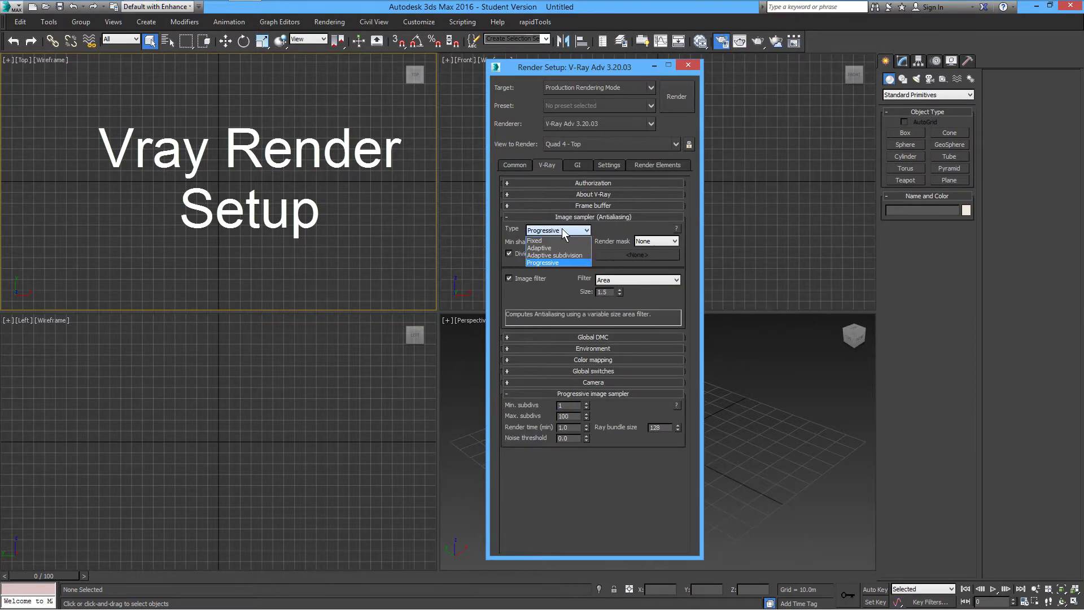
{"action": "left_click", "coordinate": [551, 241]}
- Enable GI with an Irradiance map primary engine at the Low preset, and expand Light cache
{"action": "left_click", "coordinate": [577, 165]}
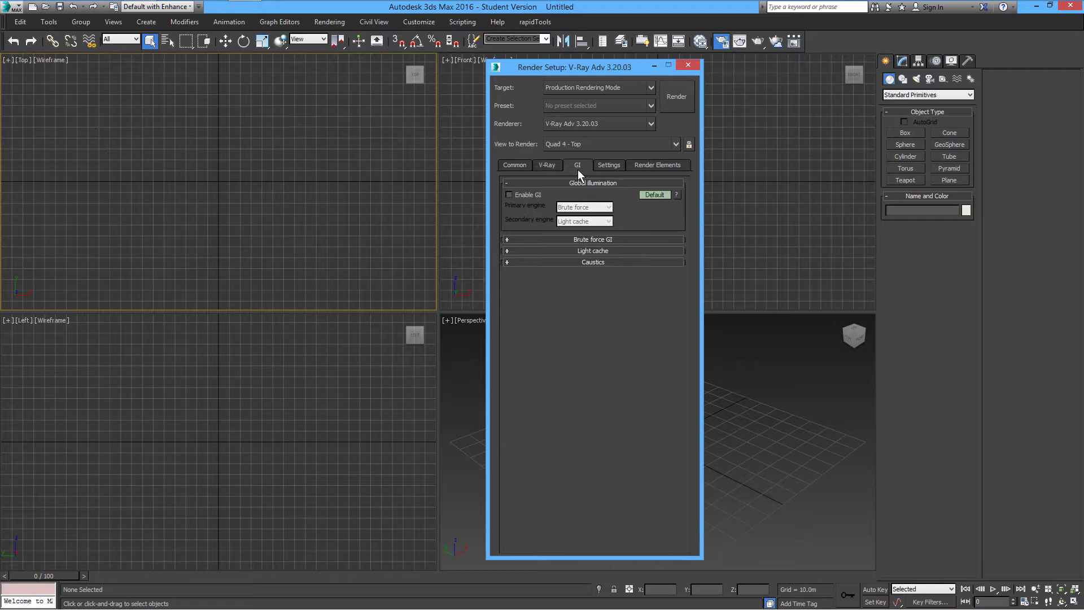
{"action": "left_click", "coordinate": [508, 195]}
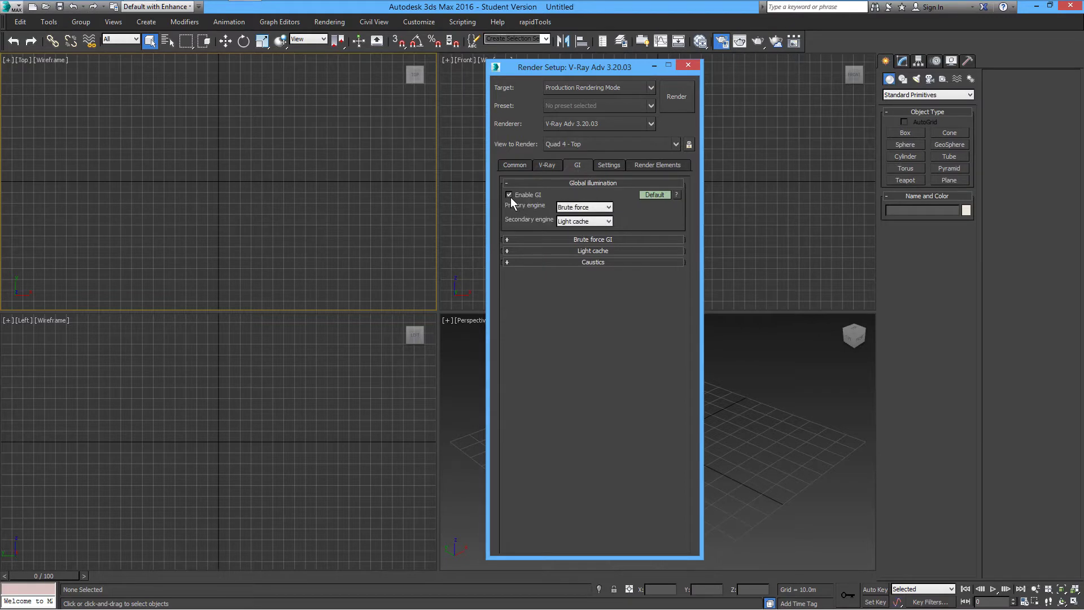
{"action": "left_click", "coordinate": [582, 207]}
{"action": "left_click", "coordinate": [578, 215]}
{"action": "left_click", "coordinate": [570, 241]}
{"action": "left_click", "coordinate": [571, 254]}
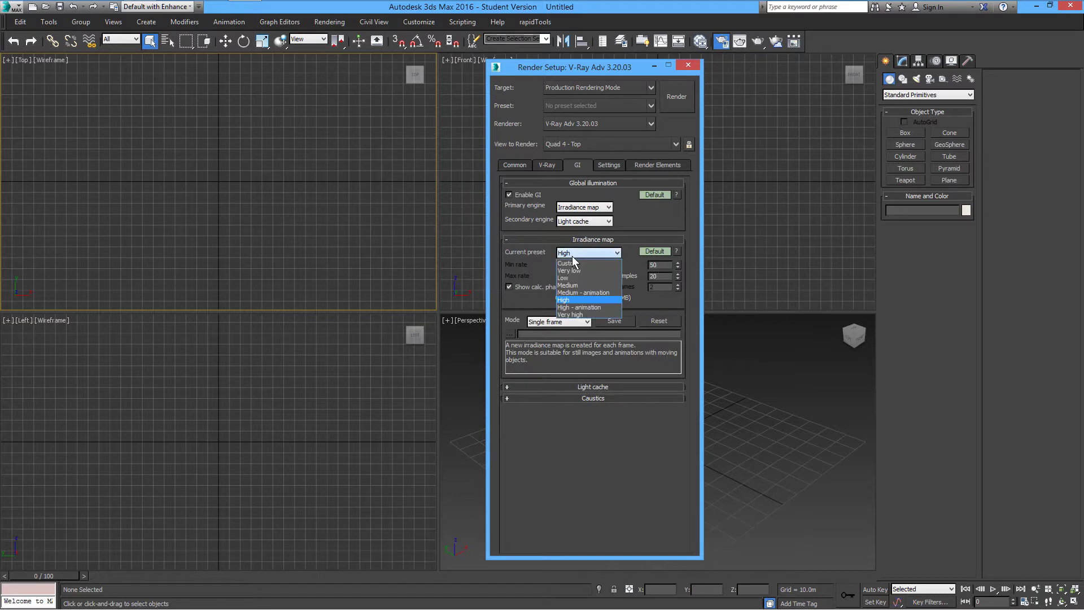
{"action": "left_click", "coordinate": [570, 277]}
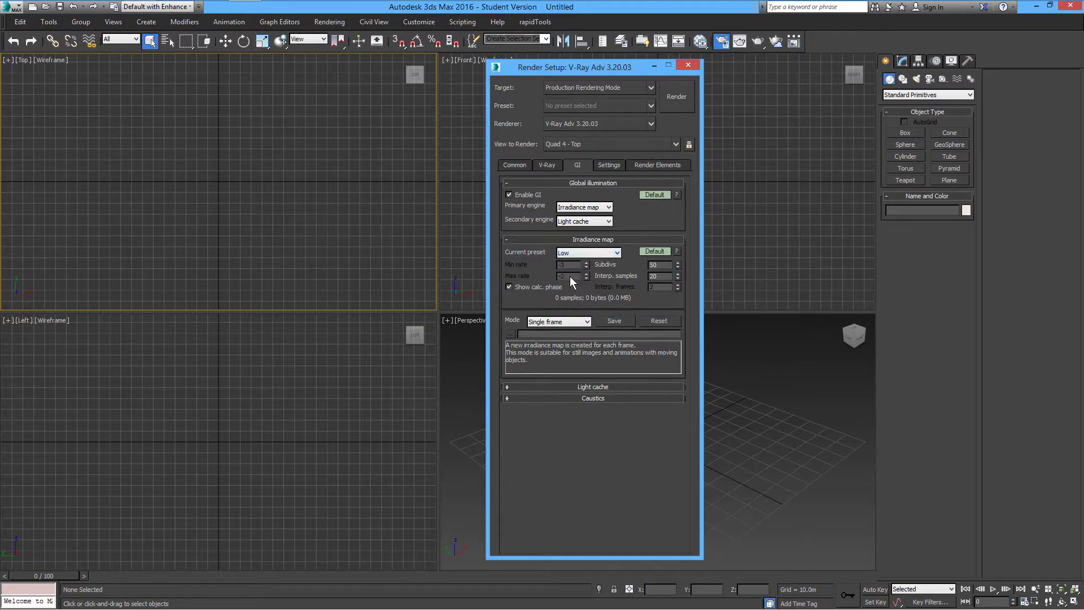
{"action": "left_click", "coordinate": [593, 388]}
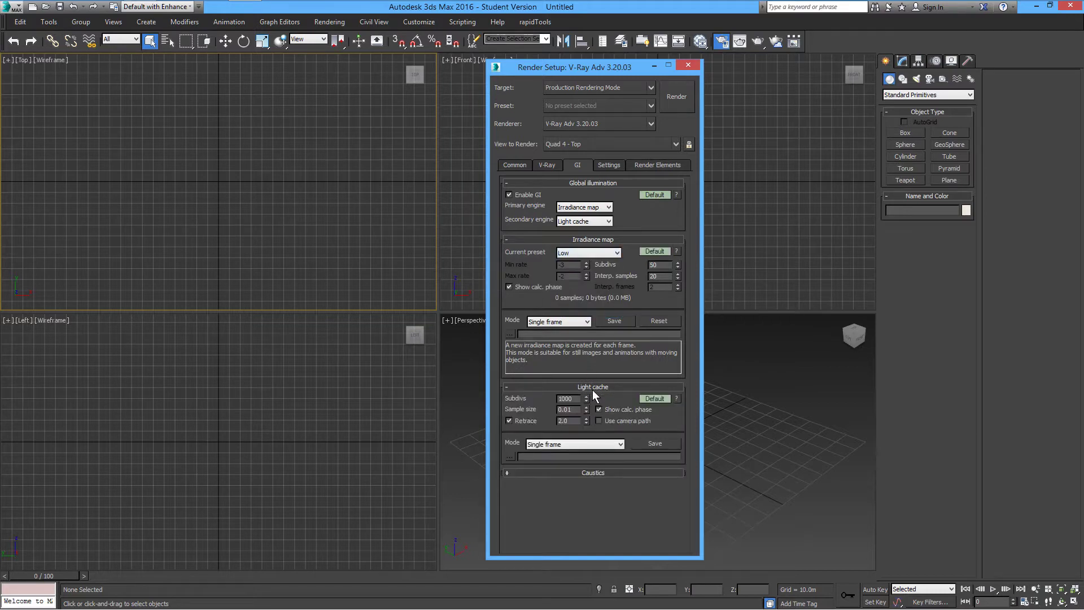
- Add the VRayReflection, VRaySampleRate, VRayShadows and VRaySpecular render elements, then dismiss the V-Ray warning
{"action": "left_click", "coordinate": [610, 165]}
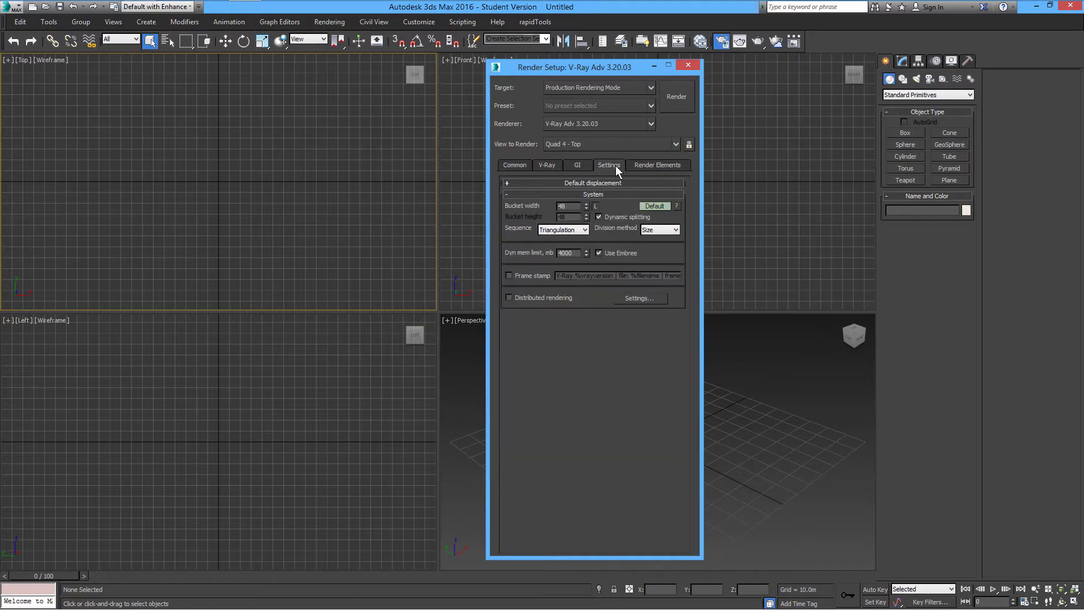
{"action": "left_click", "coordinate": [650, 169]}
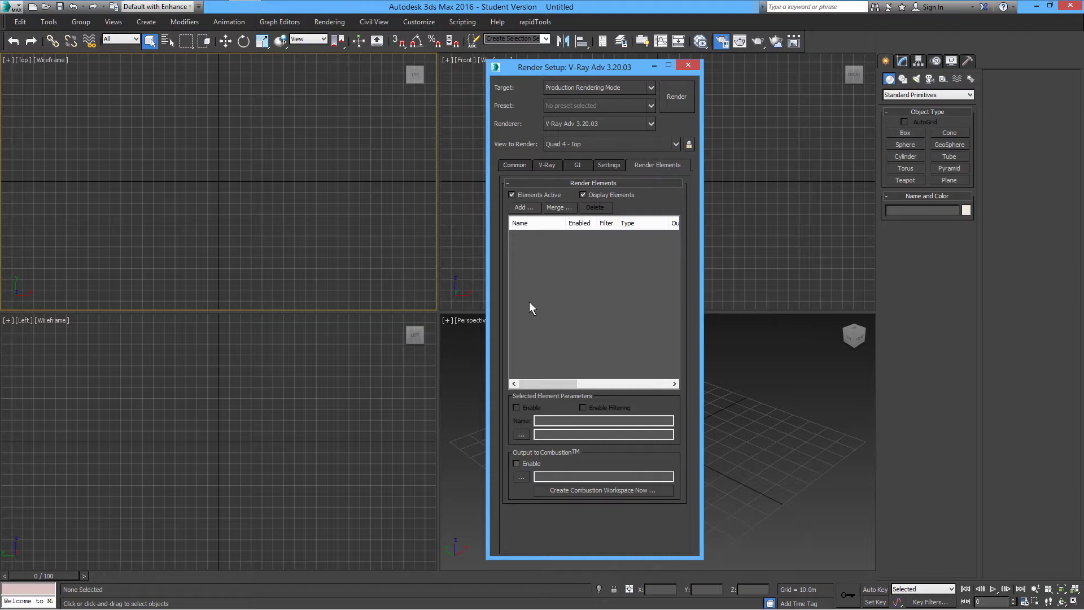
{"action": "left_click", "coordinate": [522, 208]}
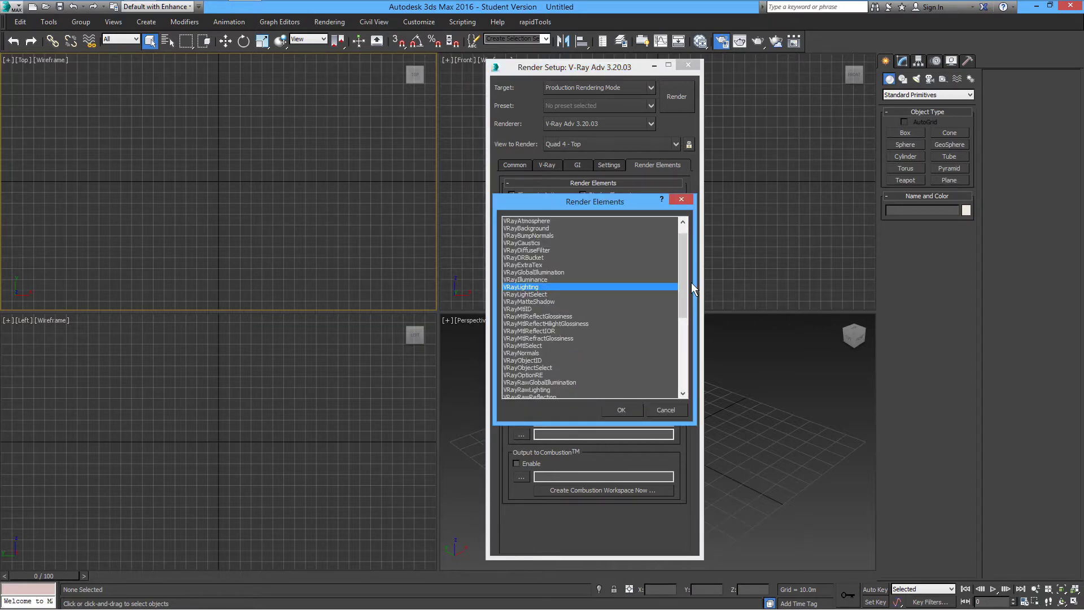
{"action": "left_click_drag", "start_coordinate": [686, 282], "coordinate": [691, 353]}
{"action": "left_click", "coordinate": [529, 279]}
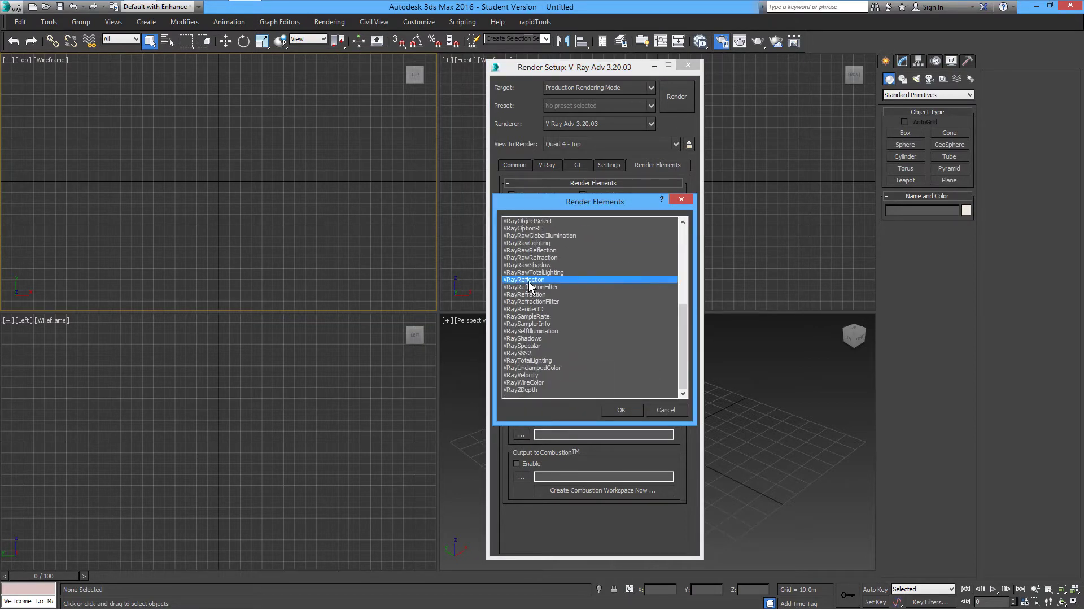
{"action": "left_click", "coordinate": [537, 317], "text": "ctrl"}
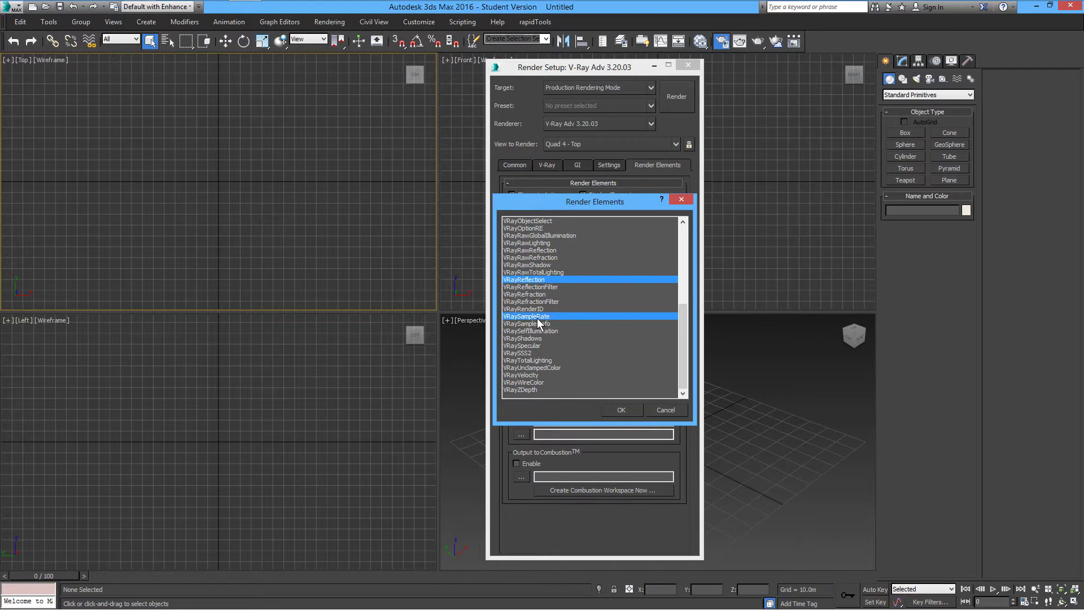
{"action": "left_click", "coordinate": [535, 339], "text": "ctrl"}
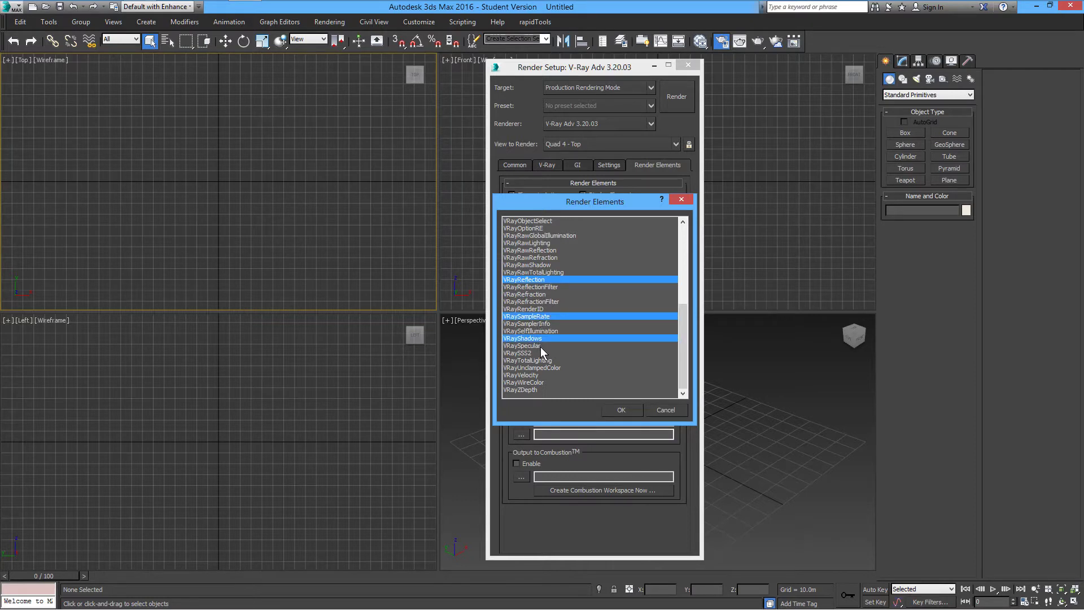
{"action": "left_click", "coordinate": [539, 345], "text": "ctrl"}
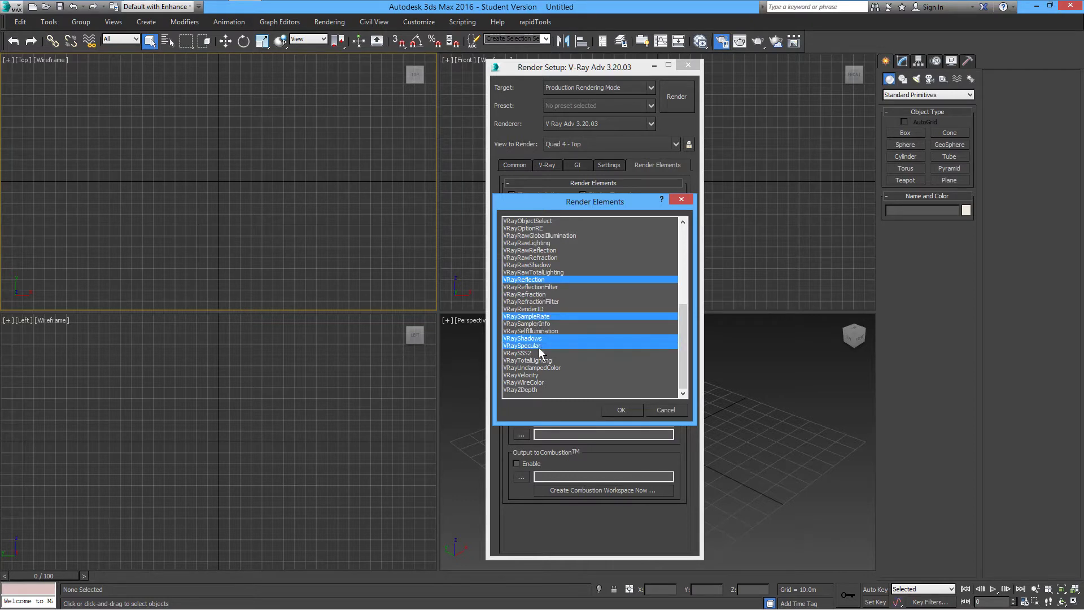
{"action": "left_click", "coordinate": [629, 411]}
{"action": "left_click", "coordinate": [516, 407]}
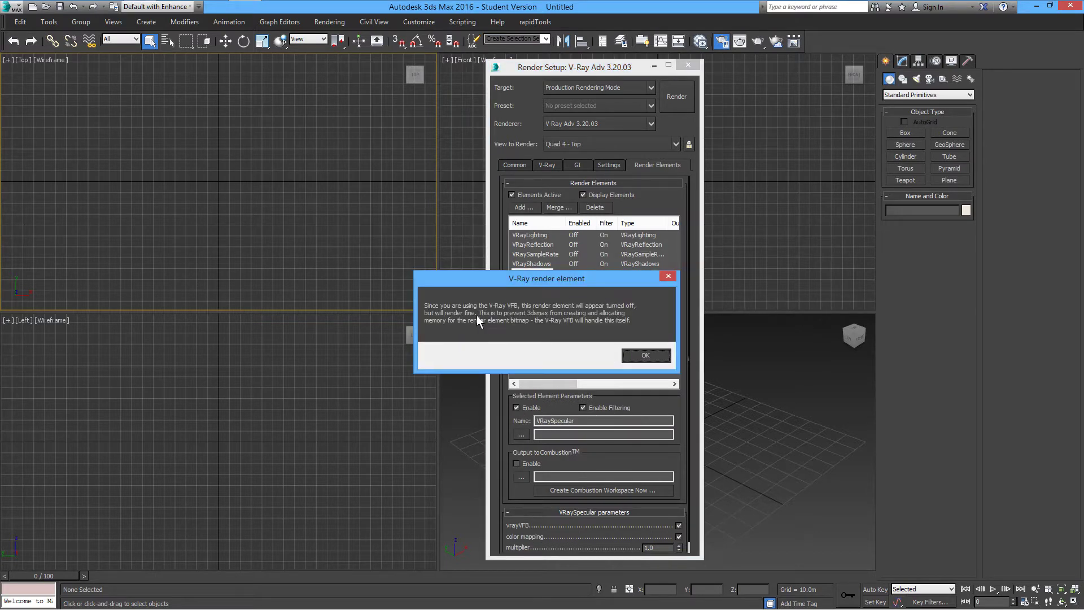
{"action": "left_click", "coordinate": [644, 356]}
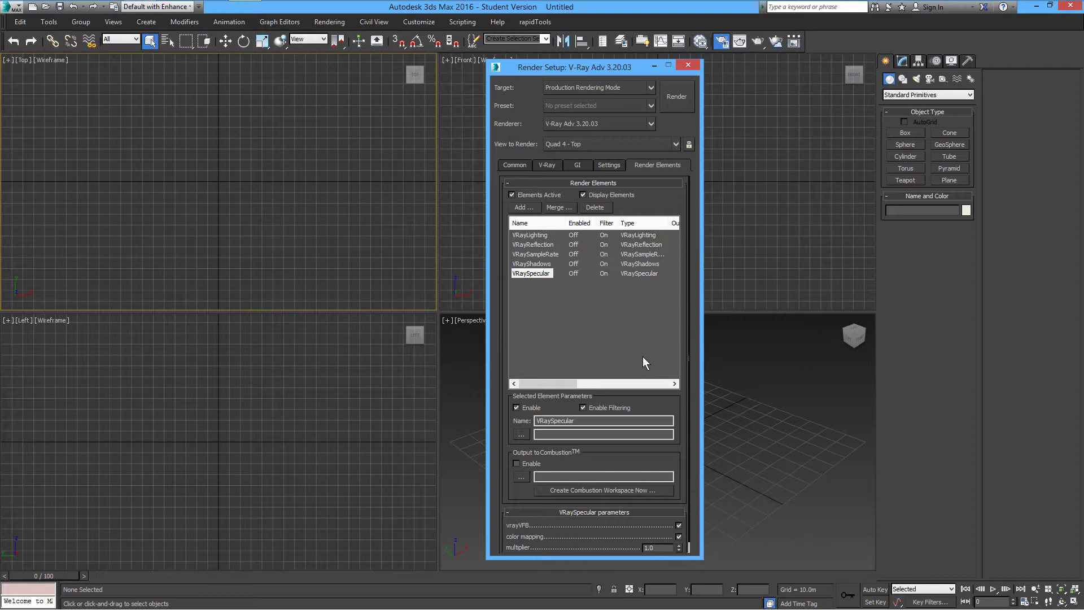
- Lock rendering to the Perspective view
{"action": "left_click", "coordinate": [689, 144]}
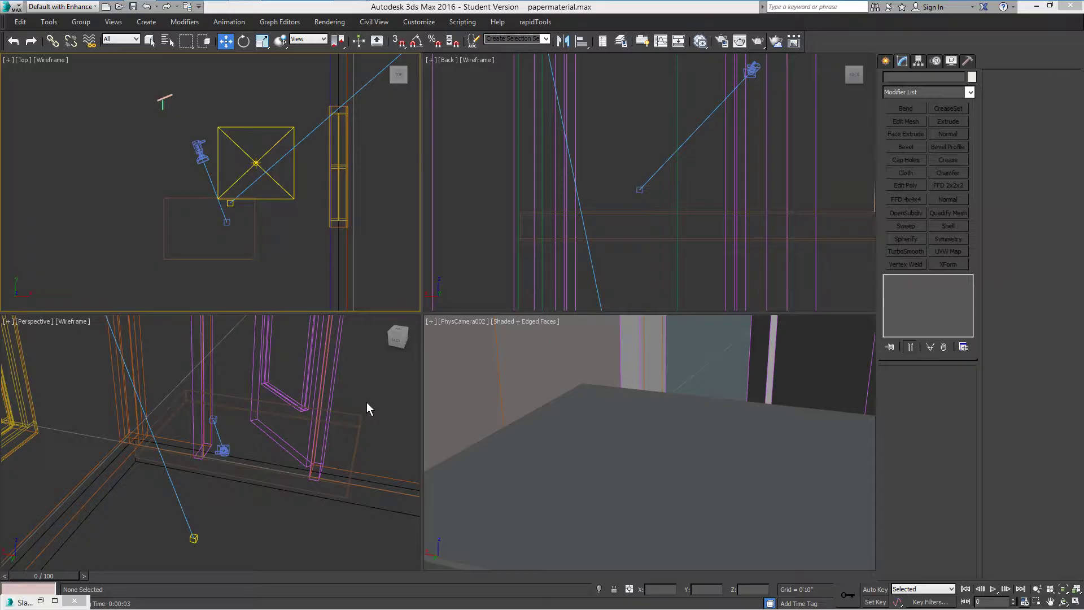
- Select the VRaySun, the bottom and left windows, and Box001 to inspect them
{"action": "scroll", "coordinate": [280, 228], "scroll_direction": "down", "scroll_amount": 7}
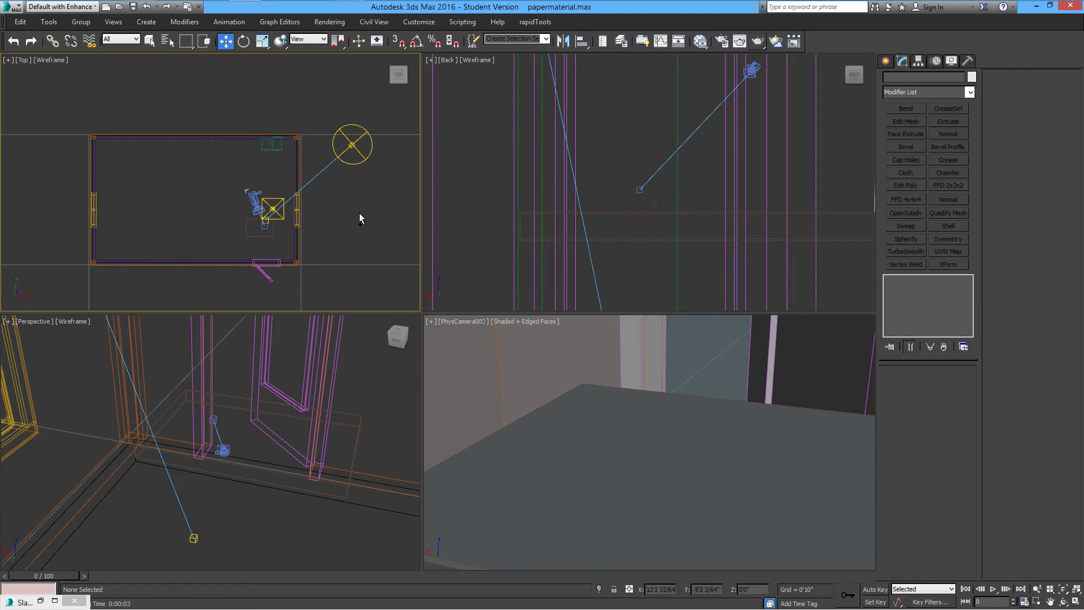
{"action": "left_click", "coordinate": [362, 152]}
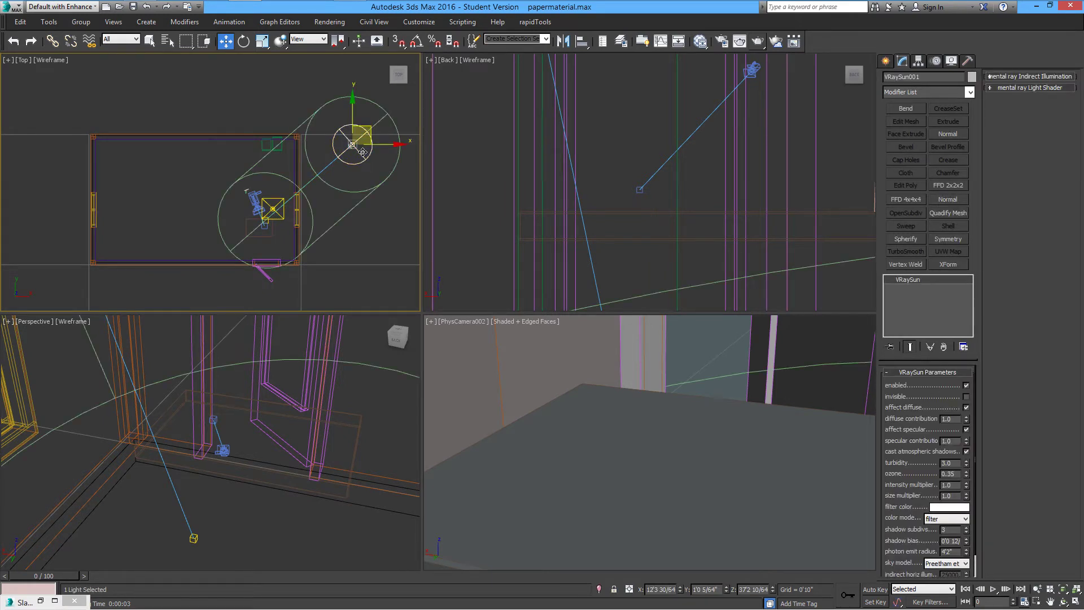
{"action": "left_click", "coordinate": [275, 287]}
{"action": "left_click", "coordinate": [93, 210]}
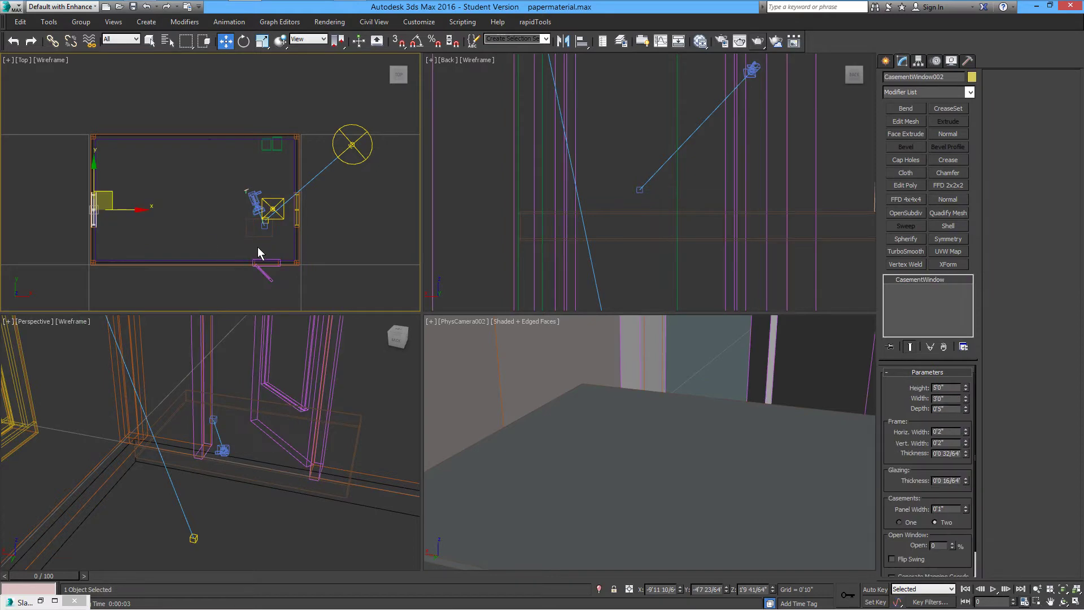
{"action": "middle_click_drag", "start_coordinate": [273, 387], "coordinate": [299, 469], "text": "alt"}
{"action": "left_click", "coordinate": [291, 477]}
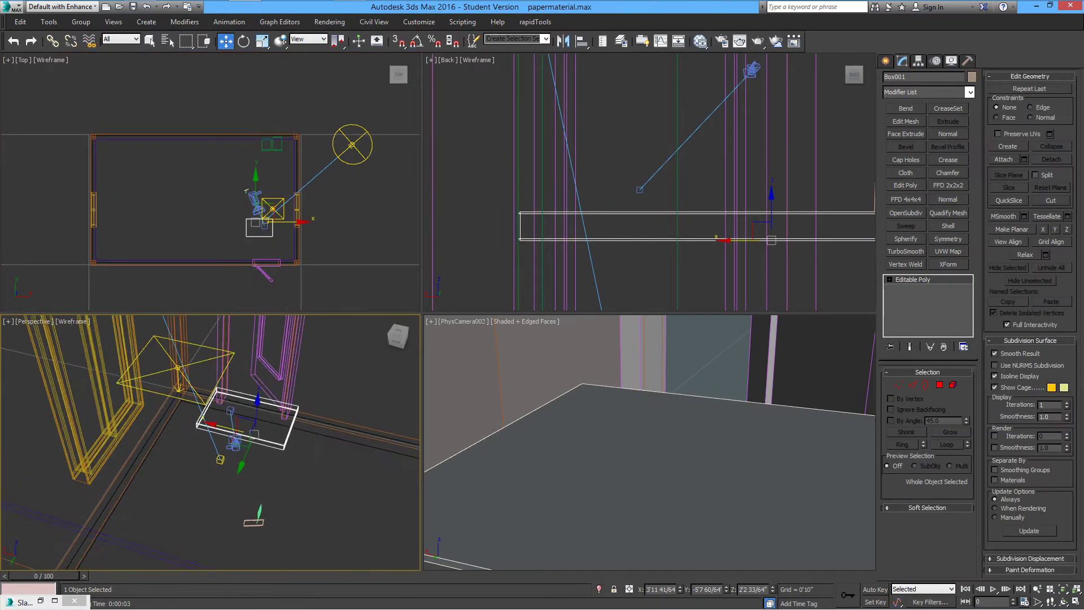
- Make the PhysCamera002 view active and maximize it with Alt+W
{"action": "scroll", "coordinate": [215, 423], "scroll_direction": "up", "scroll_amount": 3}
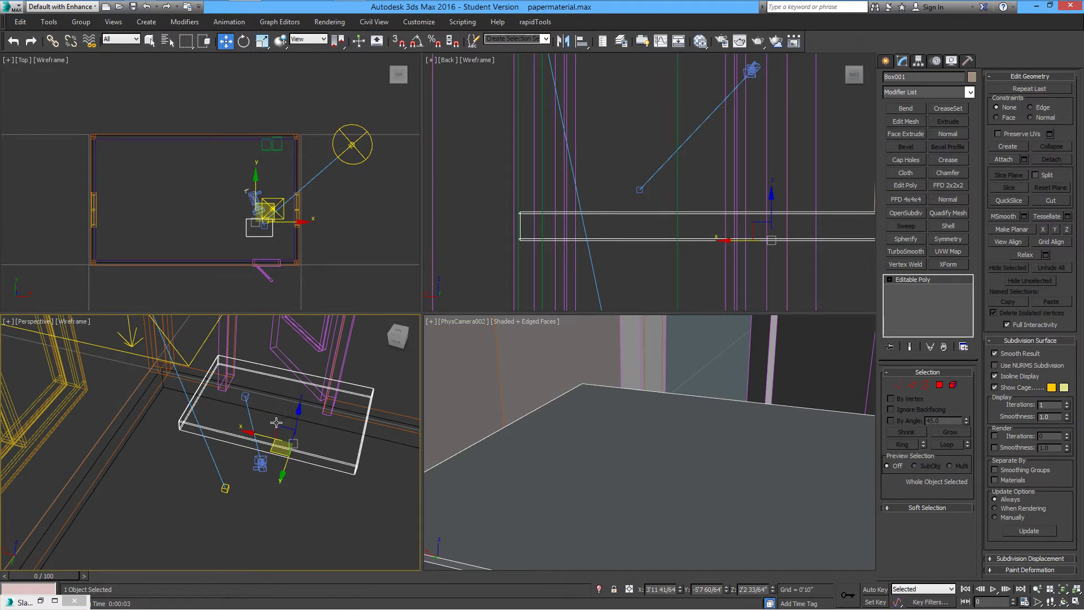
{"action": "left_click", "coordinate": [563, 356]}
{"action": "key", "text": "alt+w"}
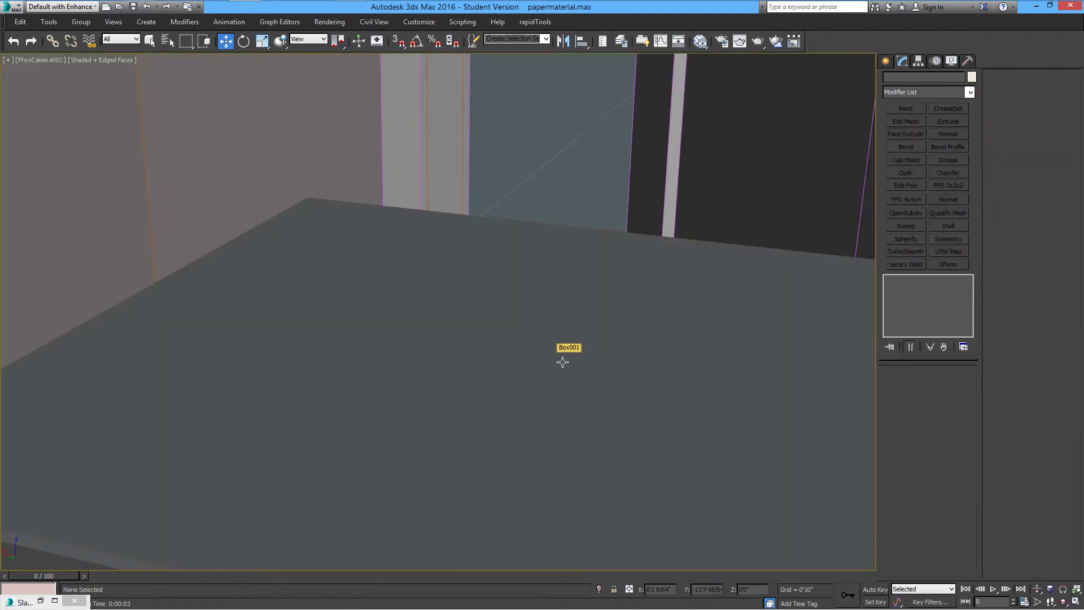
- Render the camera view, move the render window aside, and position the VRayMtl node in View1
{"action": "left_click", "coordinate": [759, 43]}
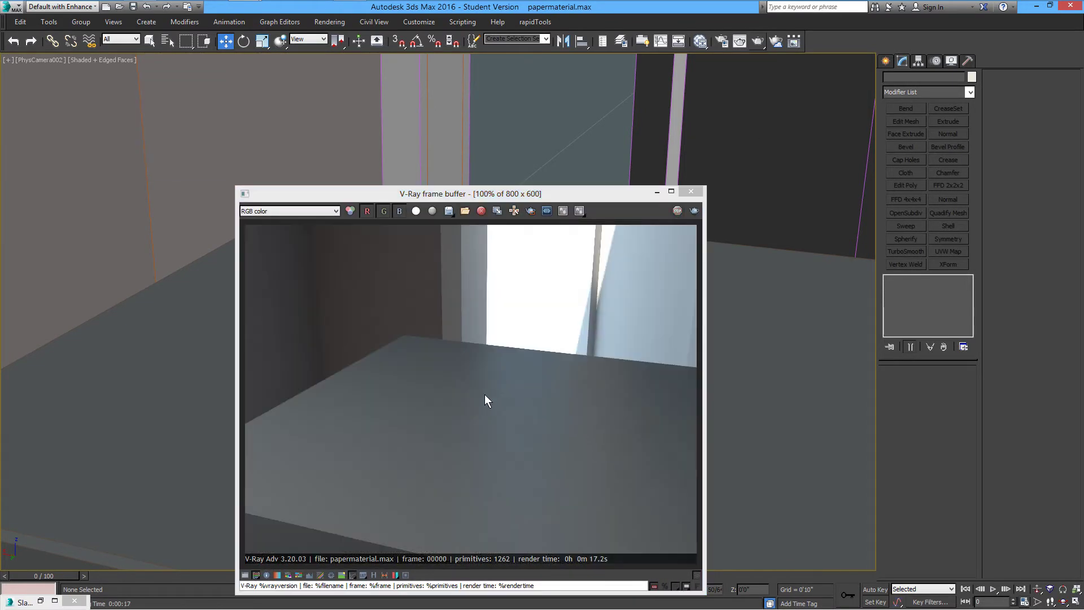
{"action": "left_click", "coordinate": [657, 192]}
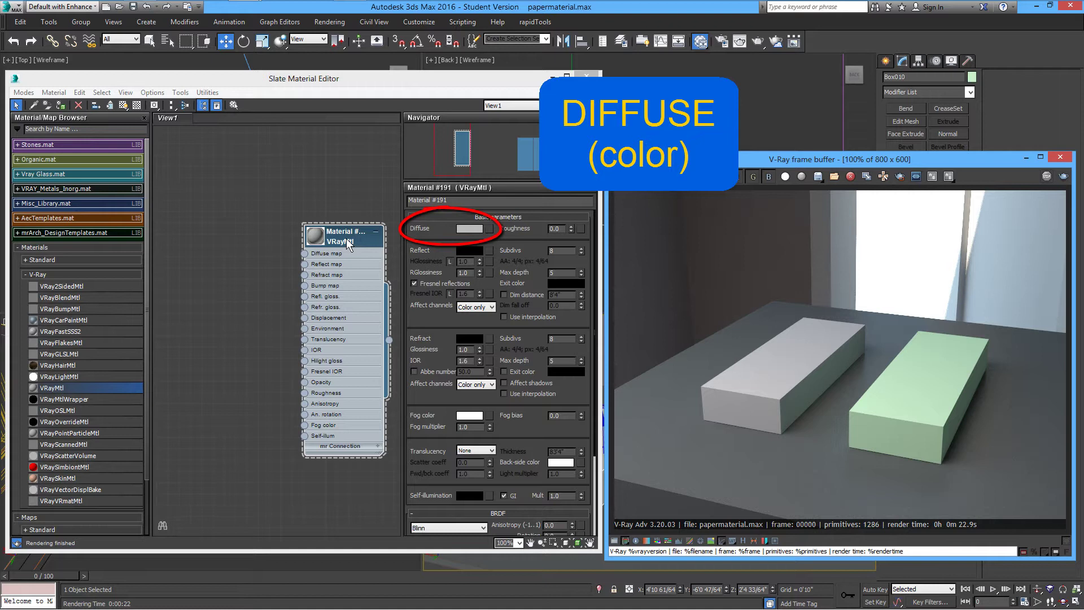
{"action": "left_click_drag", "start_coordinate": [347, 238], "coordinate": [276, 232]}
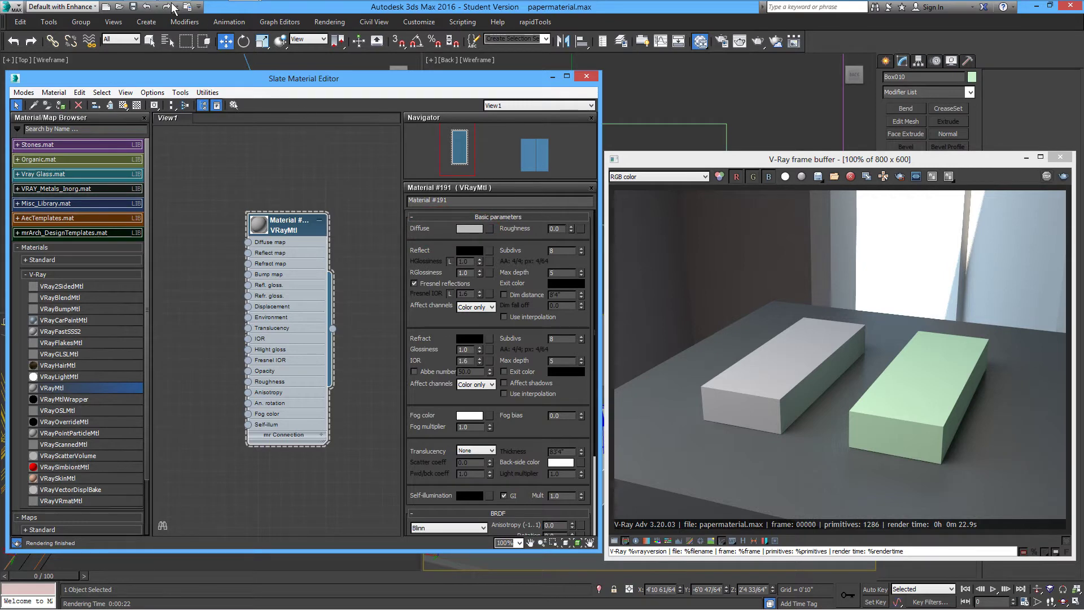
- In the SAI sketch, draw yellow sun rays striking the blue rectangle
{"action": "key", "text": "alt+Tab"}
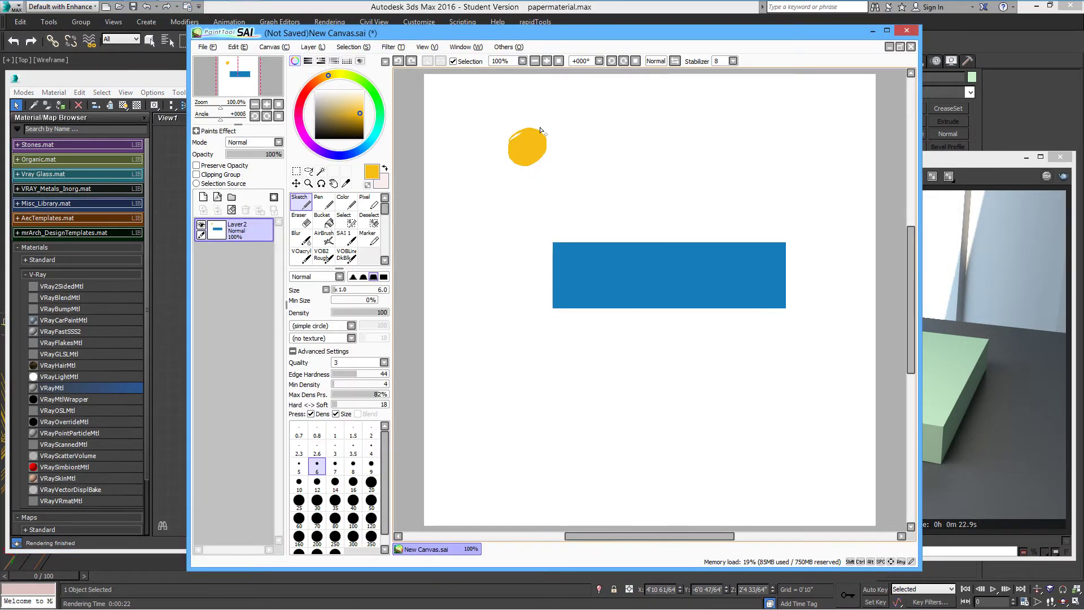
{"action": "mouse_move", "coordinate": [542, 170]}
{"action": "left_mouse_down"}
{"action": "mouse_move", "coordinate": [624, 241]}
{"action": "mouse_move", "coordinate": [559, 163]}
{"action": "mouse_move", "coordinate": [576, 227]}
{"action": "mouse_move", "coordinate": [646, 242]}
{"action": "left_mouse_up"}
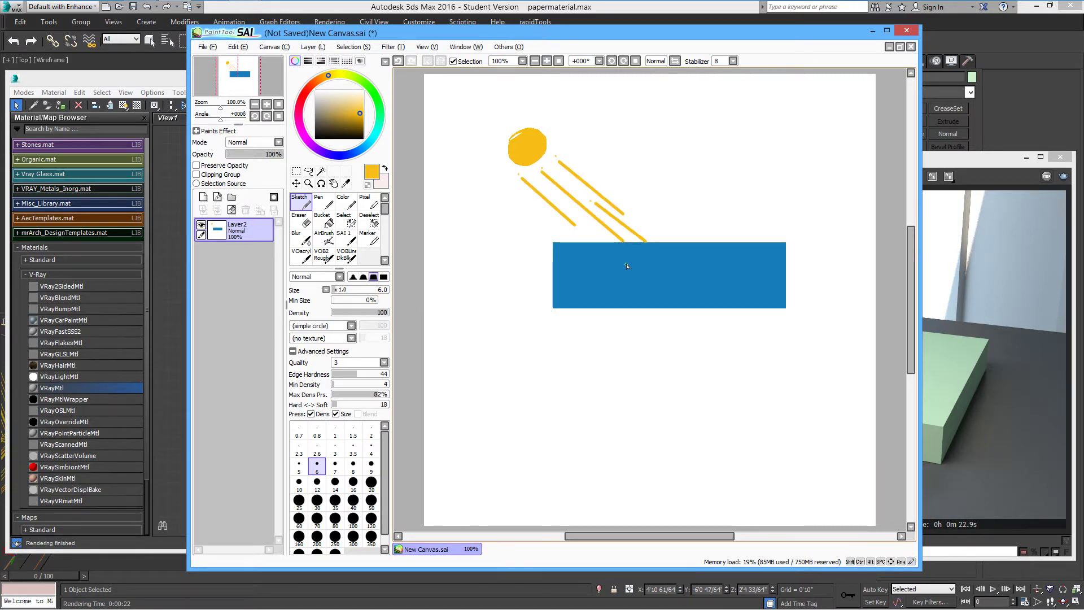
{"action": "mouse_move", "coordinate": [581, 230]}
{"action": "left_mouse_down"}
{"action": "mouse_move", "coordinate": [596, 242]}
{"action": "mouse_move", "coordinate": [669, 242]}
{"action": "left_mouse_up"}
{"action": "left_click_drag", "start_coordinate": [566, 152], "coordinate": [686, 242]}
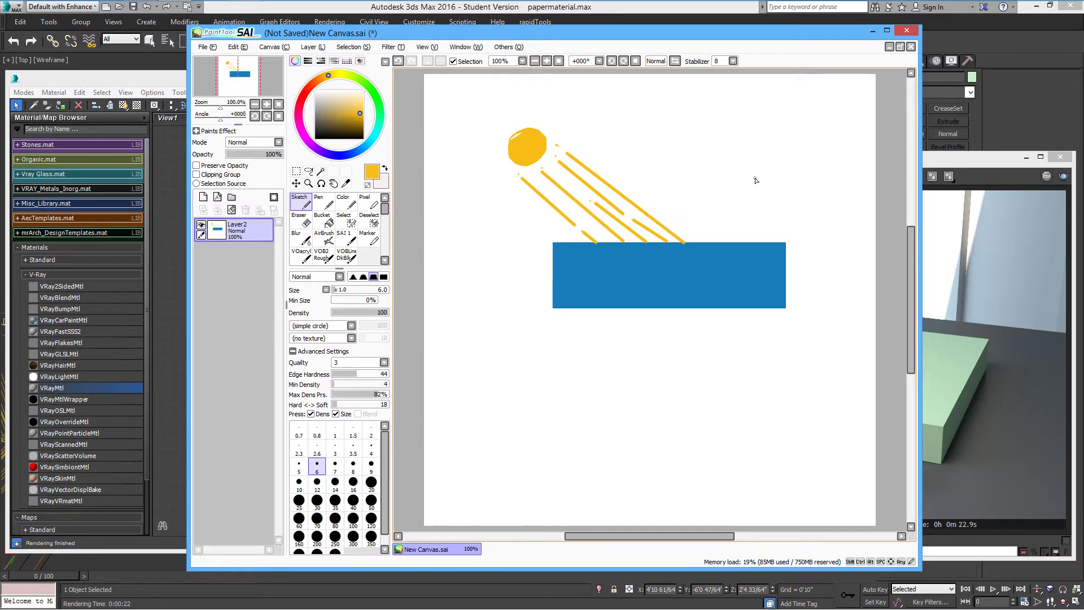
- Draw several reflected rays with arrowheads bouncing up off the rectangle's top edge
{"action": "left_click", "coordinate": [755, 179], "text": "shift"}
{"action": "left_click_drag", "start_coordinate": [729, 190], "coordinate": [755, 179]}
{"action": "mouse_move", "coordinate": [755, 181]}
{"action": "left_mouse_down"}
{"action": "mouse_move", "coordinate": [742, 202]}
{"action": "mouse_move", "coordinate": [716, 187]}
{"action": "left_mouse_up"}
{"action": "left_click", "coordinate": [668, 242], "text": "shift"}
{"action": "left_click_drag", "start_coordinate": [716, 187], "coordinate": [709, 210]}
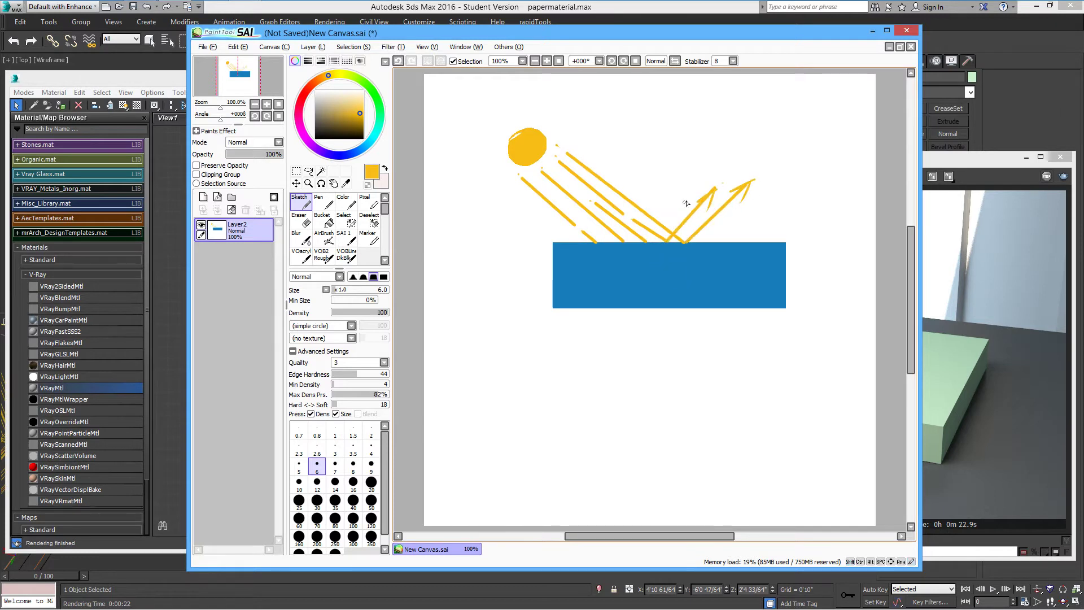
{"action": "left_click", "coordinate": [700, 182]}
{"action": "left_click", "coordinate": [646, 242], "text": "shift"}
{"action": "left_click", "coordinate": [670, 184], "text": "shift"}
{"action": "left_click", "coordinate": [602, 242]}
{"action": "left_click", "coordinate": [653, 185], "text": "shift"}
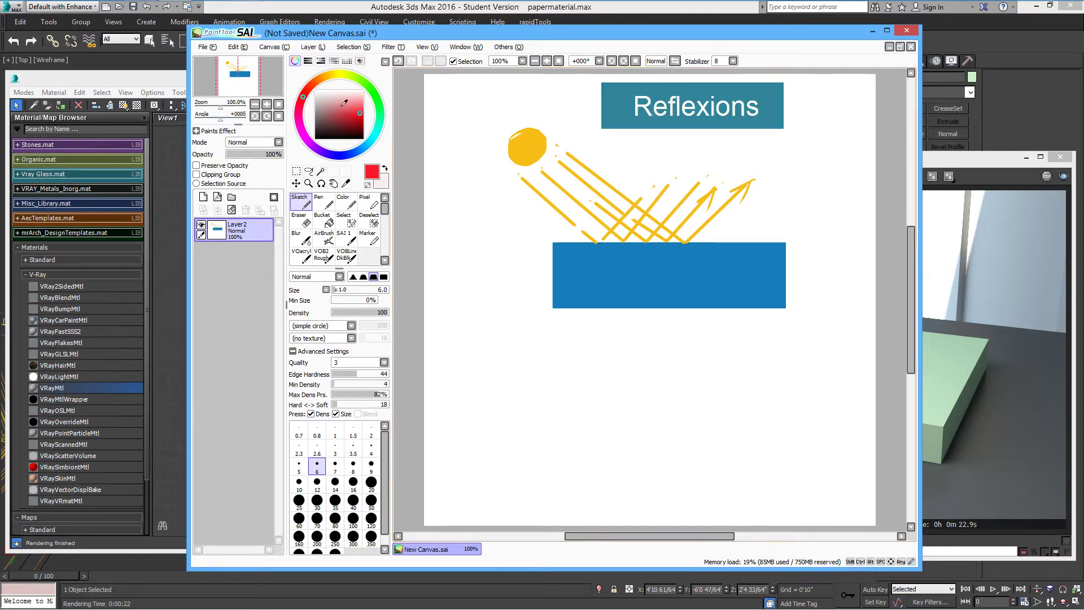
- Draw three near-white refraction arrows inside the blue rectangle
{"action": "left_click_drag", "start_coordinate": [343, 103], "coordinate": [332, 96]}
{"action": "left_click", "coordinate": [600, 248]}
{"action": "left_click", "coordinate": [655, 292], "text": "shift"}
{"action": "left_click_drag", "start_coordinate": [642, 291], "coordinate": [655, 292]}
{"action": "mouse_move", "coordinate": [655, 292]}
{"action": "left_mouse_down"}
{"action": "mouse_move", "coordinate": [650, 282]}
{"action": "mouse_move", "coordinate": [676, 281]}
{"action": "left_mouse_up"}
{"action": "left_click", "coordinate": [630, 246]}
{"action": "left_click", "coordinate": [676, 281], "text": "shift"}
{"action": "mouse_move", "coordinate": [676, 281]}
{"action": "left_mouse_down"}
{"action": "mouse_move", "coordinate": [674, 269]}
{"action": "mouse_move", "coordinate": [706, 282]}
{"action": "left_mouse_up"}
{"action": "left_click", "coordinate": [669, 247]}
{"action": "left_click", "coordinate": [707, 282], "text": "shift"}
{"action": "left_click_drag", "start_coordinate": [707, 283], "coordinate": [705, 271]}
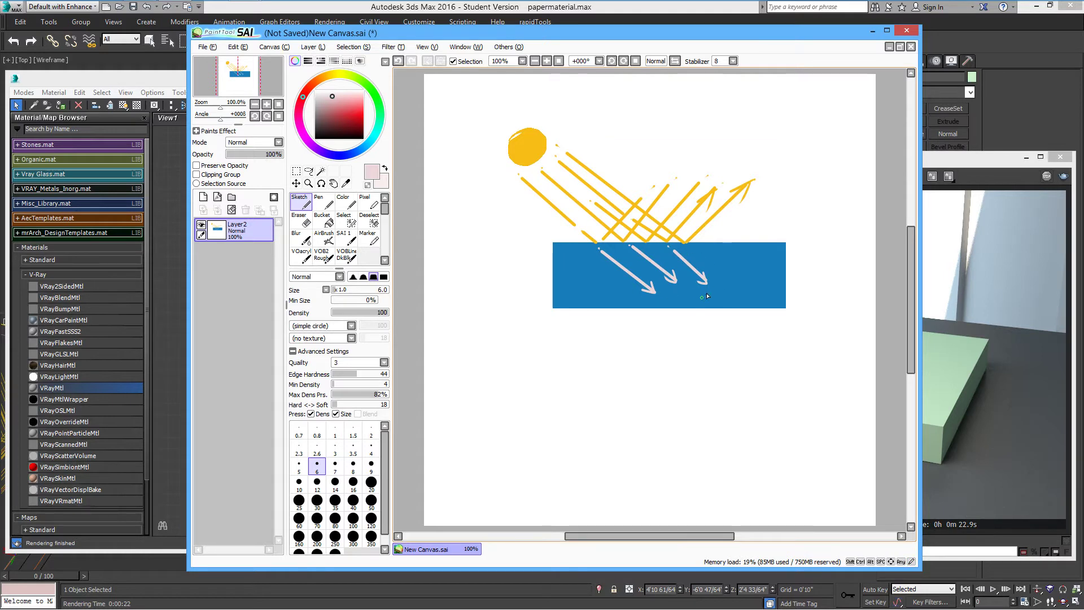
- Add a red dot at the third arrow's tip and draw white bubbles in the water
{"action": "left_click", "coordinate": [354, 116]}
{"action": "left_click_drag", "start_coordinate": [709, 283], "coordinate": [681, 297]}
{"action": "left_click", "coordinate": [702, 278], "text": "alt"}
{"action": "left_click_drag", "start_coordinate": [740, 278], "coordinate": [743, 279]}
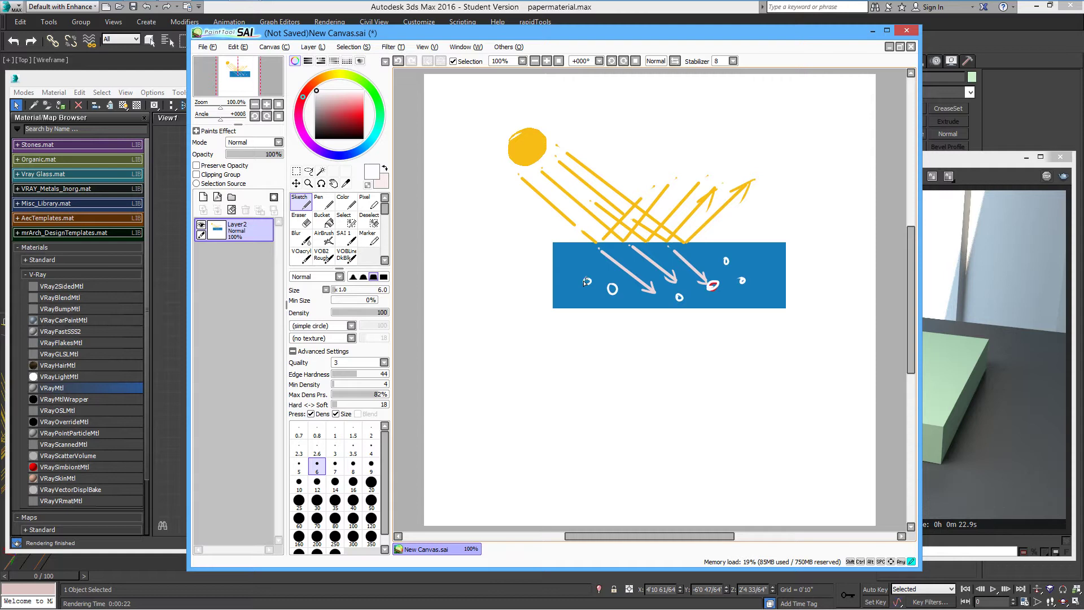
{"action": "left_click_drag", "start_coordinate": [590, 261], "coordinate": [591, 263]}
{"action": "left_click_drag", "start_coordinate": [587, 278], "coordinate": [588, 280]}
{"action": "left_click_drag", "start_coordinate": [612, 286], "coordinate": [613, 287]}
{"action": "left_click_drag", "start_coordinate": [577, 301], "coordinate": [586, 297]}
{"action": "mouse_move", "coordinate": [634, 261]}
{"action": "left_mouse_down"}
{"action": "mouse_move", "coordinate": [673, 259]}
{"action": "mouse_move", "coordinate": [678, 295]}
{"action": "mouse_move", "coordinate": [769, 214]}
{"action": "left_mouse_up"}
- Draw thin red scattered rays with brush size 4 rising out of the water, then sketch a small black face
{"action": "left_click", "coordinate": [360, 116]}
{"action": "left_click", "coordinate": [371, 447]}
{"action": "mouse_move", "coordinate": [691, 263]}
{"action": "left_mouse_down"}
{"action": "mouse_move", "coordinate": [717, 282]}
{"action": "mouse_move", "coordinate": [728, 219]}
{"action": "left_mouse_up"}
{"action": "mouse_move", "coordinate": [707, 258]}
{"action": "left_mouse_down"}
{"action": "mouse_move", "coordinate": [734, 276]}
{"action": "mouse_move", "coordinate": [764, 182]}
{"action": "left_mouse_up"}
{"action": "mouse_move", "coordinate": [618, 246]}
{"action": "left_mouse_down"}
{"action": "mouse_move", "coordinate": [637, 264]}
{"action": "mouse_move", "coordinate": [696, 170]}
{"action": "left_mouse_up"}
{"action": "left_click_drag", "start_coordinate": [659, 251], "coordinate": [673, 262]}
{"action": "left_click_drag", "start_coordinate": [673, 262], "coordinate": [746, 157]}
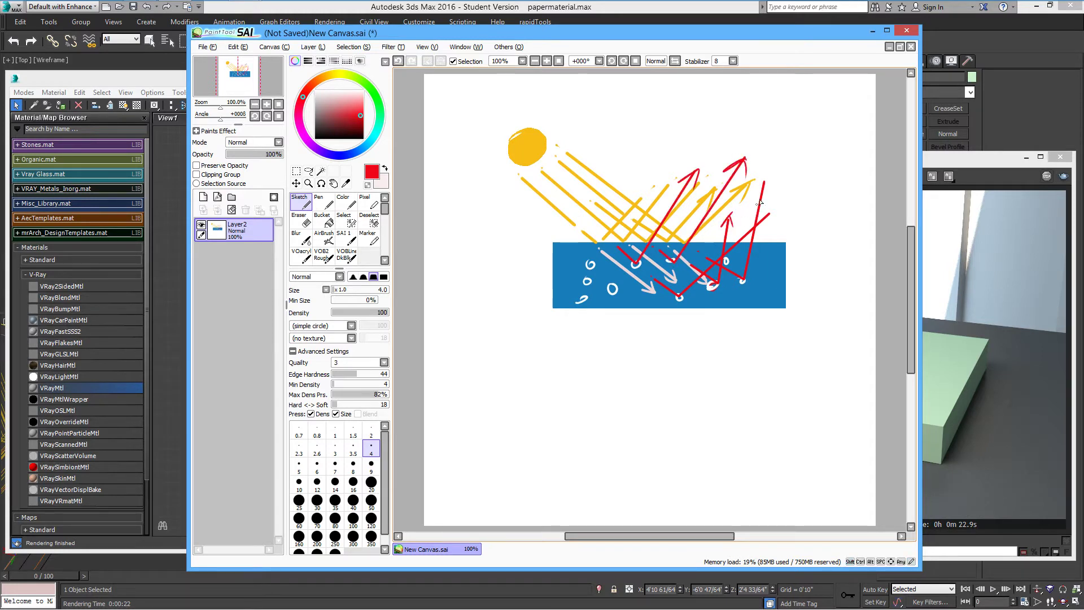
{"action": "left_click_drag", "start_coordinate": [760, 202], "coordinate": [766, 178]}
{"action": "left_click_drag", "start_coordinate": [758, 225], "coordinate": [769, 216]}
{"action": "mouse_move", "coordinate": [806, 125]}
{"action": "left_mouse_down"}
{"action": "mouse_move", "coordinate": [831, 113]}
{"action": "mouse_move", "coordinate": [818, 136]}
{"action": "mouse_move", "coordinate": [822, 108]}
{"action": "left_mouse_up"}
{"action": "mouse_move", "coordinate": [797, 90]}
{"action": "left_mouse_down"}
{"action": "mouse_move", "coordinate": [802, 159]}
{"action": "mouse_move", "coordinate": [849, 204]}
{"action": "left_mouse_up"}
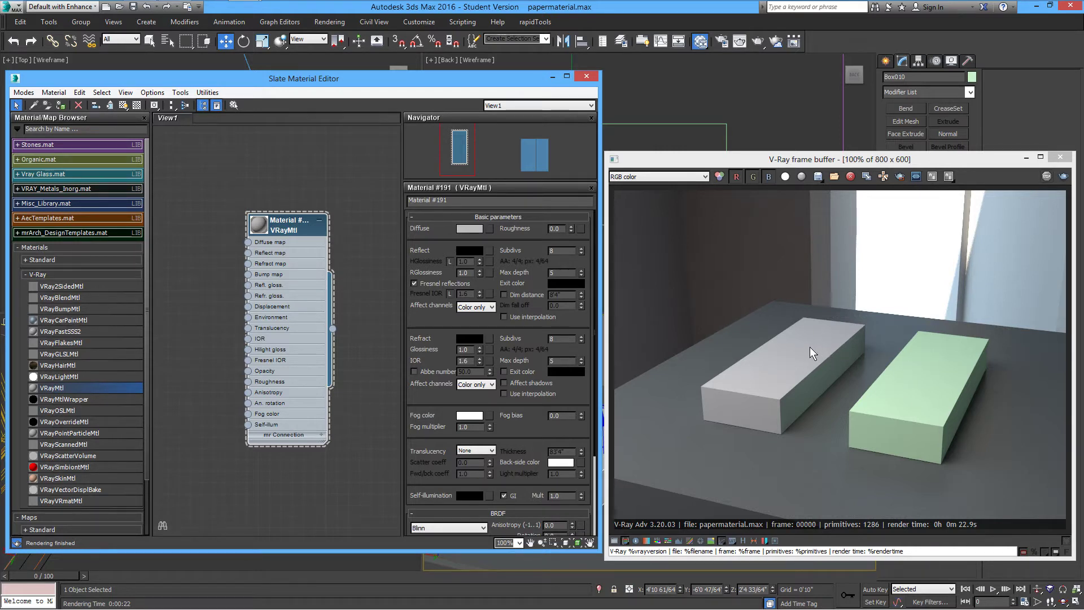
- Set Material #191's diffuse to light blue (RGB 75,151,165) and re-render with F9
{"action": "left_click", "coordinate": [476, 231]}
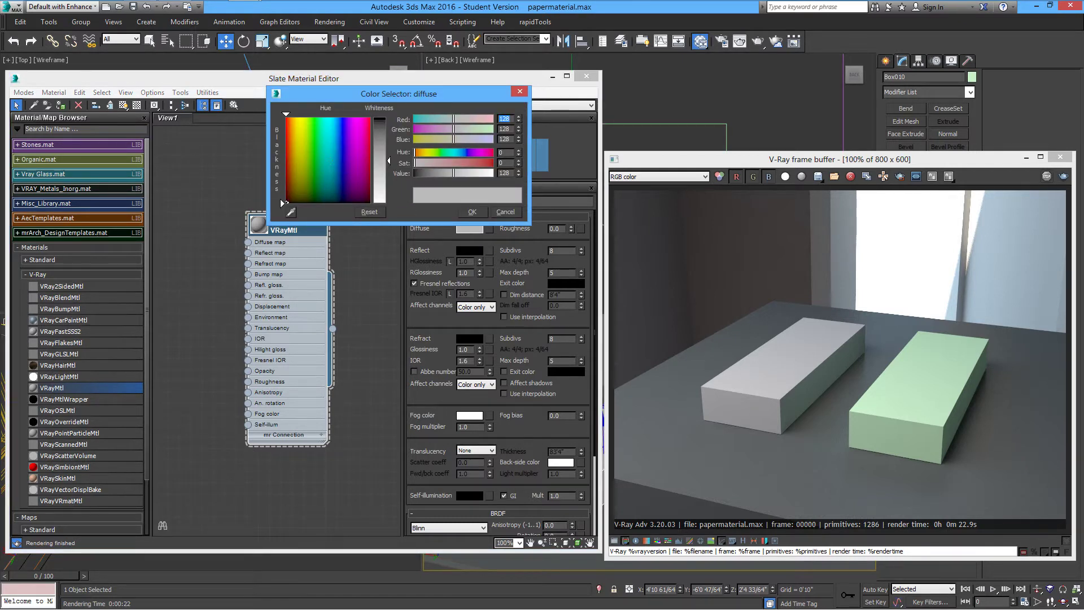
{"action": "left_click", "coordinate": [330, 161]}
{"action": "left_click_drag", "start_coordinate": [378, 148], "coordinate": [379, 144]}
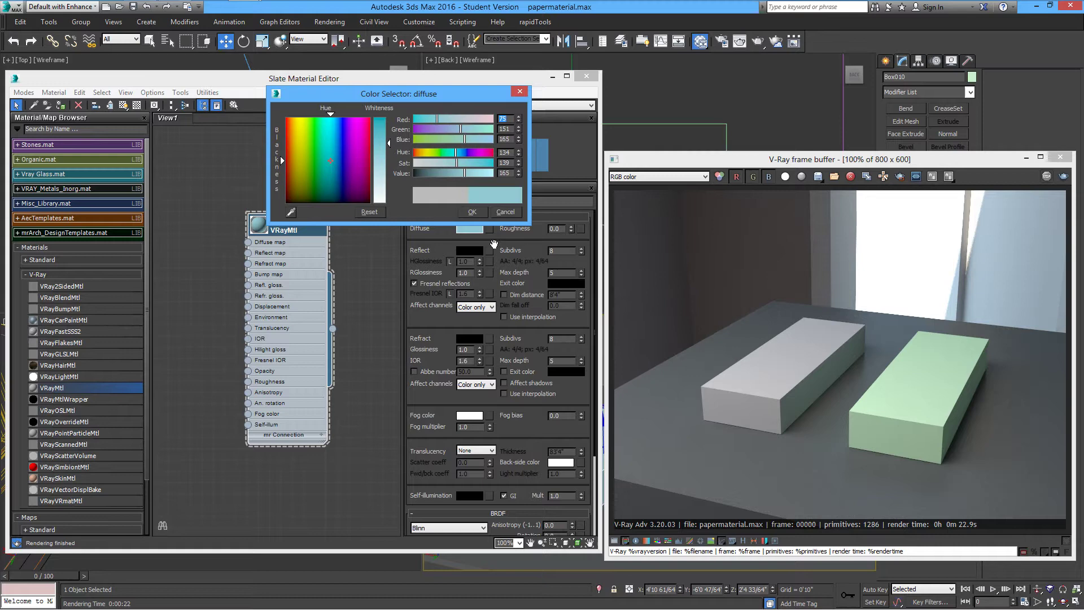
{"action": "left_click", "coordinate": [473, 212]}
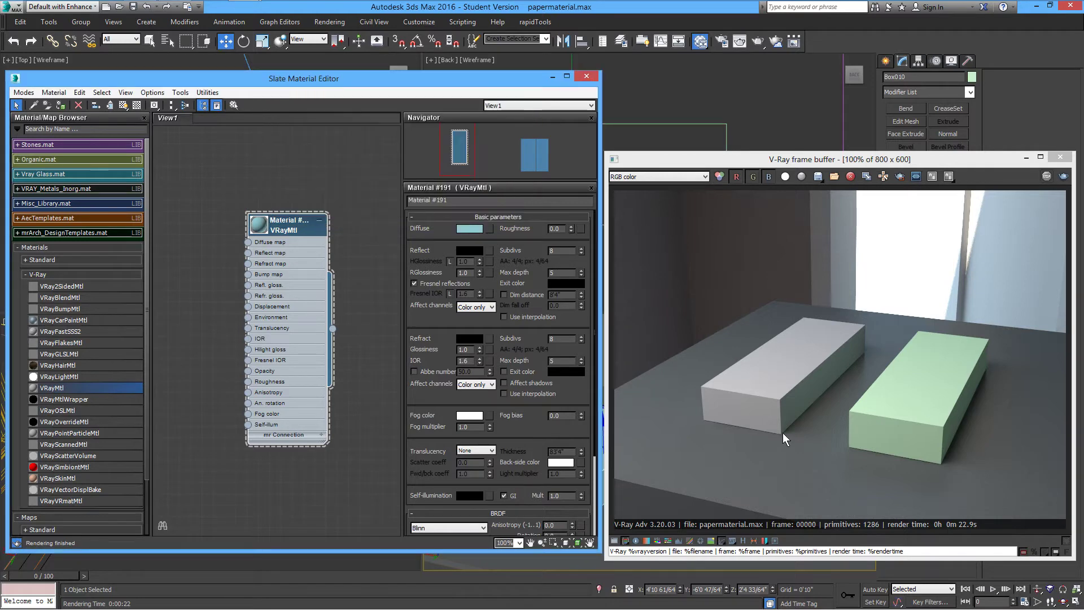
{"action": "key", "text": "F9"}
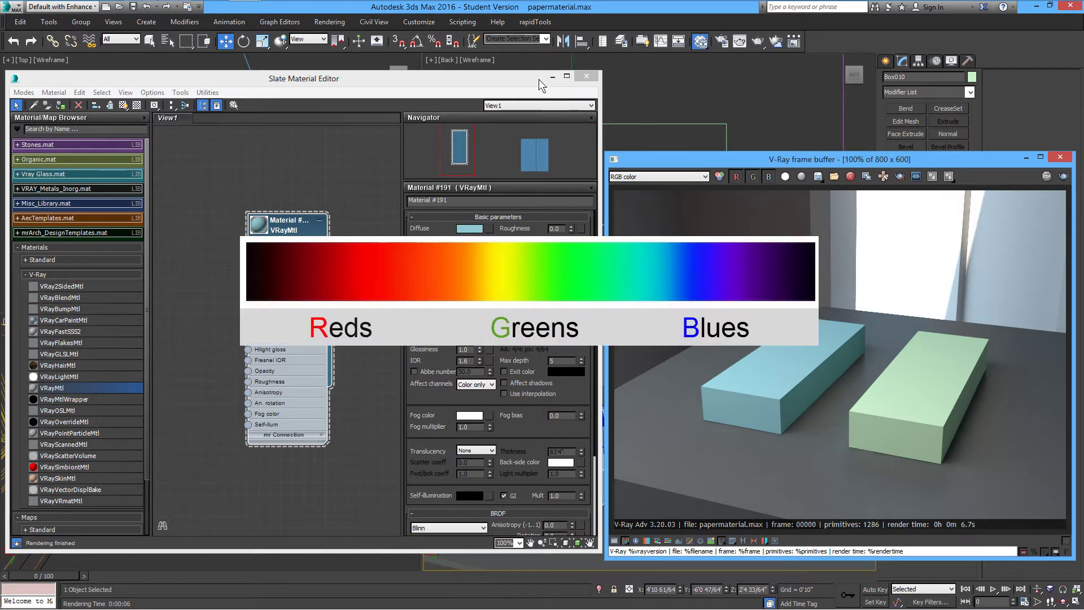
- Move the material editor down and check VRaySun001's filter colour, leaving it white (255,255,255)
{"action": "left_click_drag", "start_coordinate": [539, 79], "coordinate": [561, 334]}
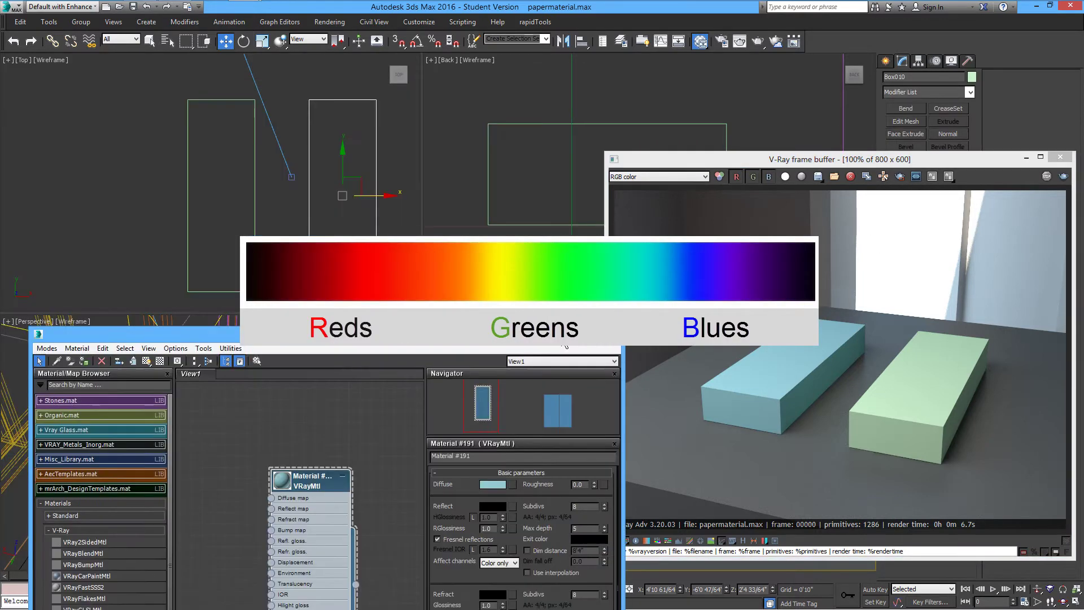
{"action": "scroll", "coordinate": [281, 177], "scroll_direction": "down", "scroll_amount": 3}
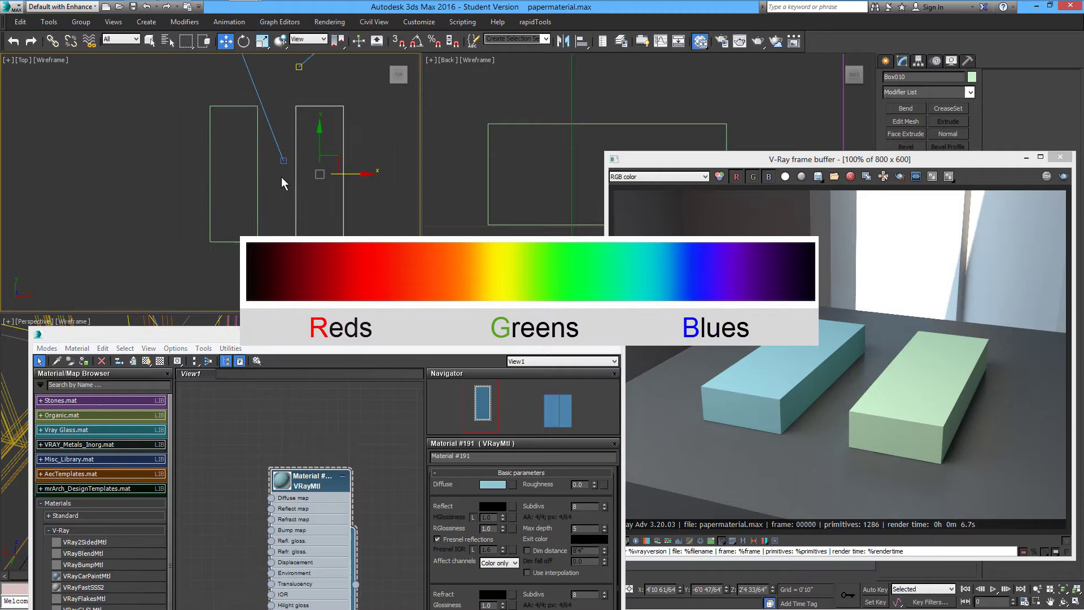
{"action": "scroll", "coordinate": [281, 177], "scroll_direction": "down", "scroll_amount": 3}
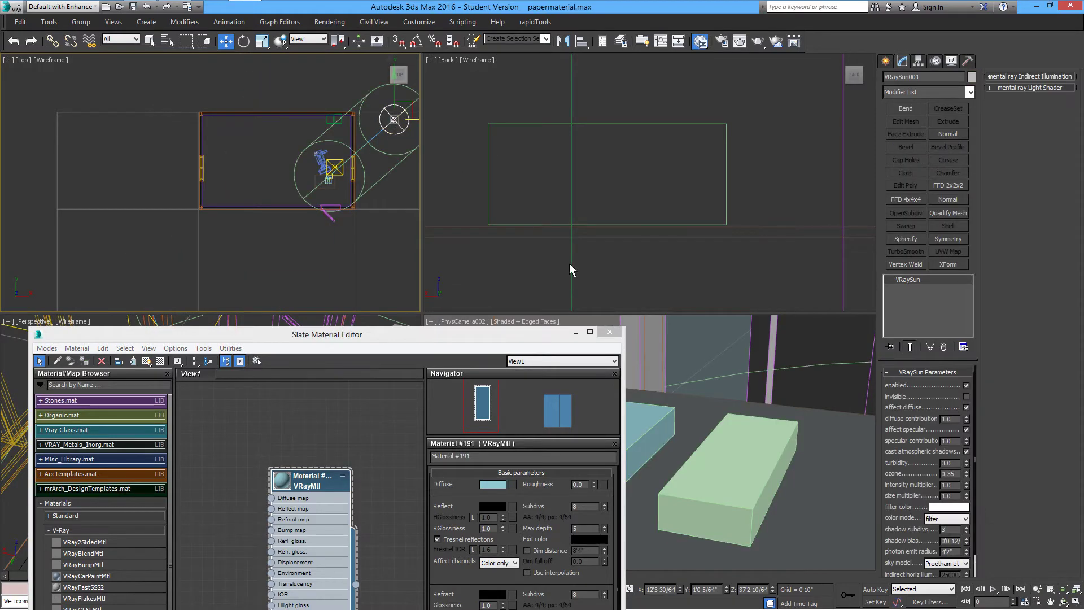
{"action": "left_click", "coordinate": [949, 506]}
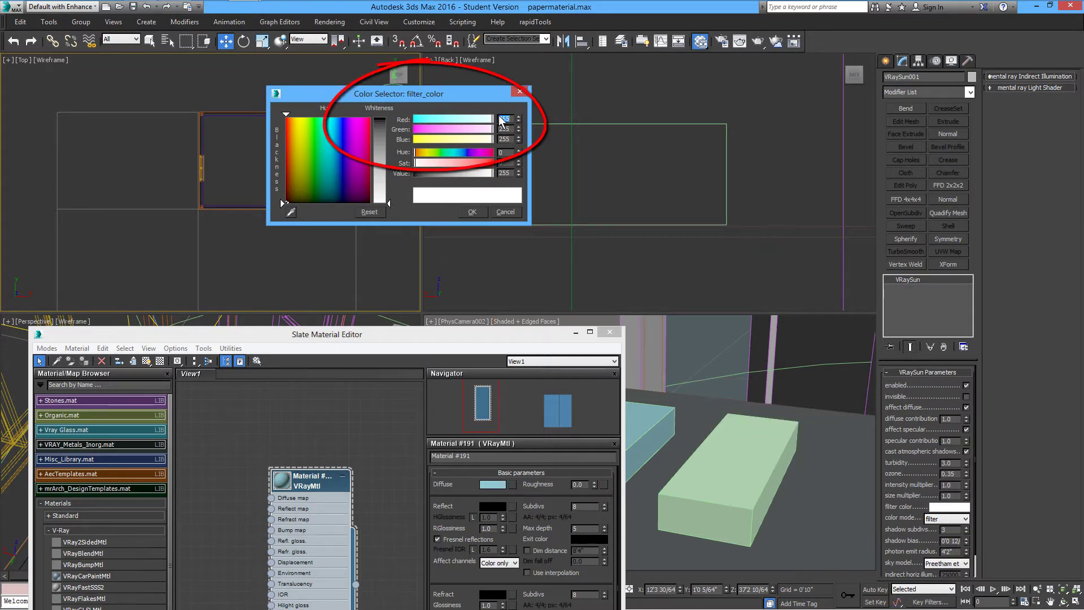
{"action": "left_click", "coordinate": [505, 212]}
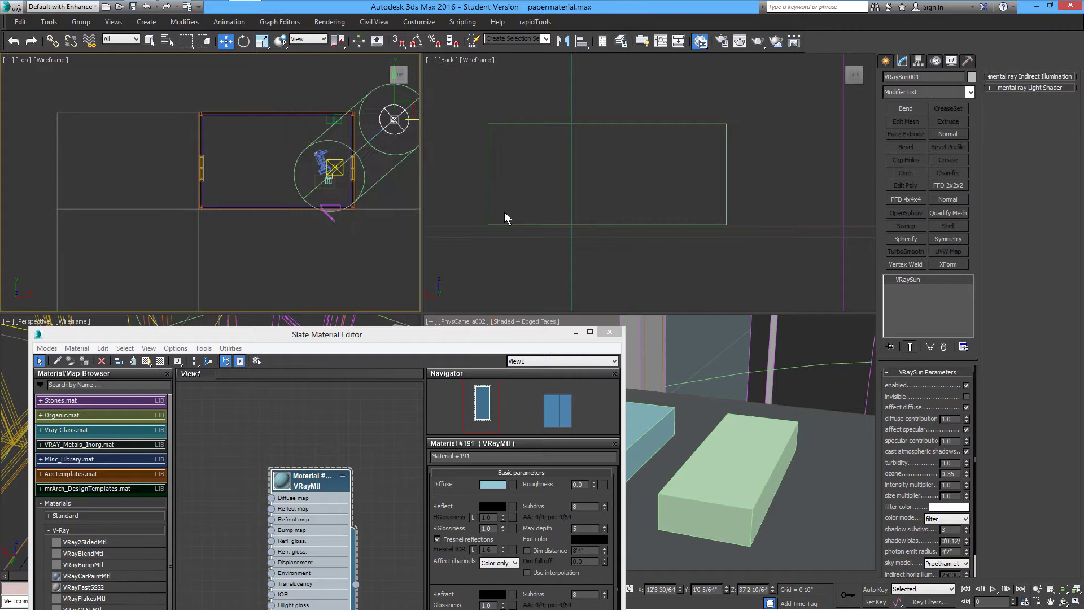
- Check VRayLight005's white colour, then move the Slate Material Editor back to the top
{"action": "key", "text": "Delete"}
{"action": "scroll", "coordinate": [313, 145], "scroll_direction": "up", "scroll_amount": 5}
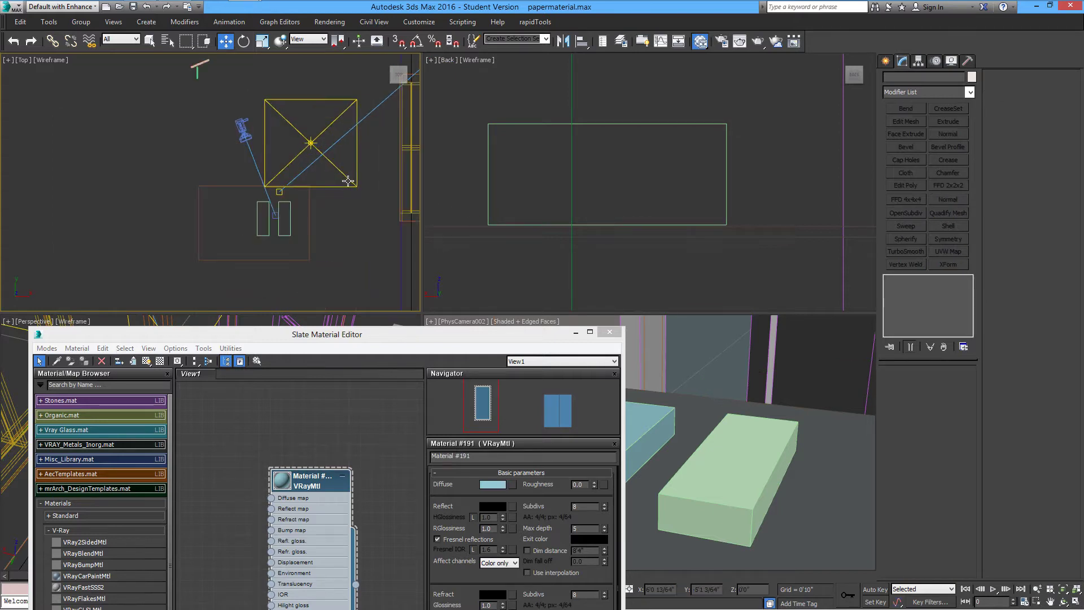
{"action": "left_click", "coordinate": [312, 145]}
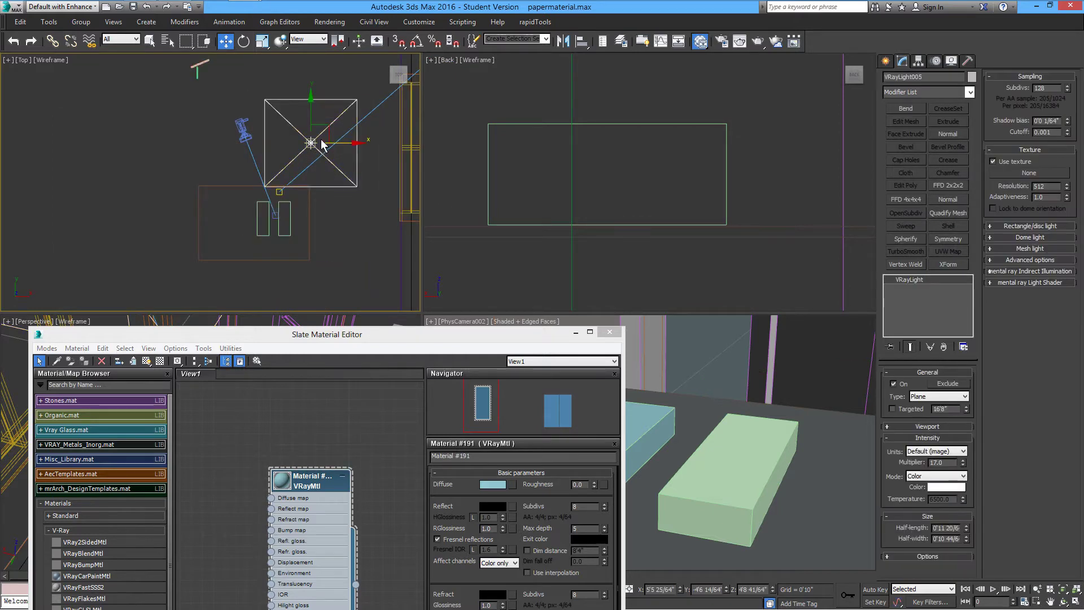
{"action": "left_click", "coordinate": [941, 489]}
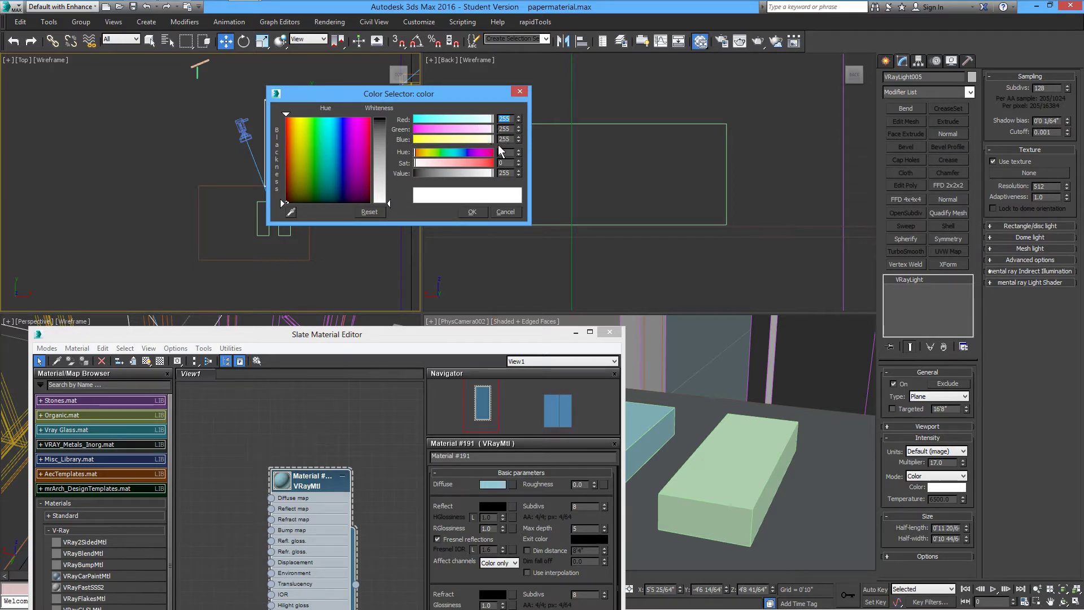
{"action": "left_click", "coordinate": [520, 93]}
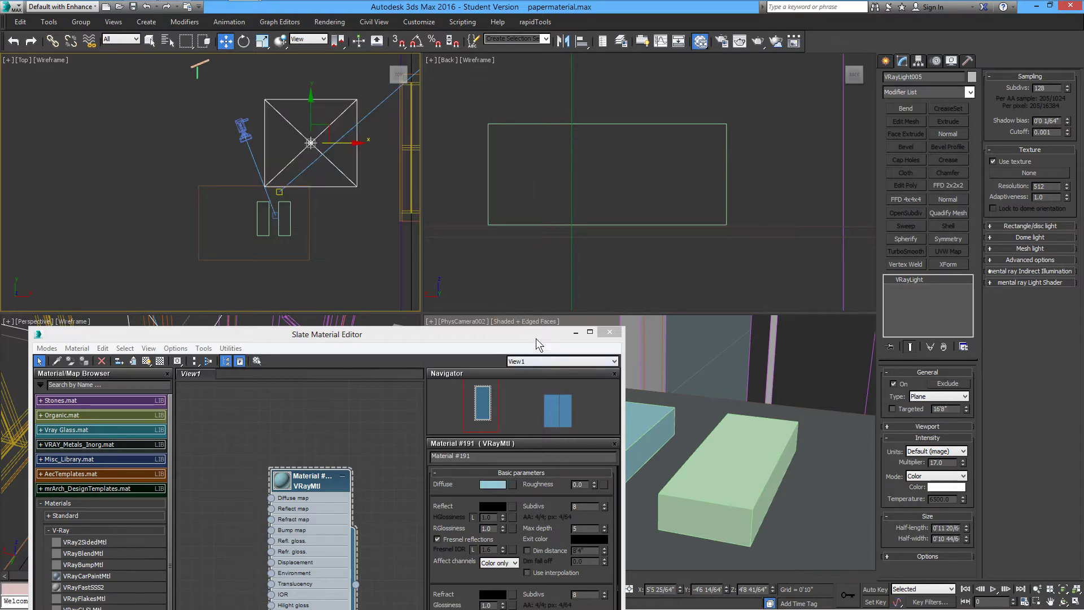
{"action": "left_click_drag", "start_coordinate": [536, 338], "coordinate": [521, 90]}
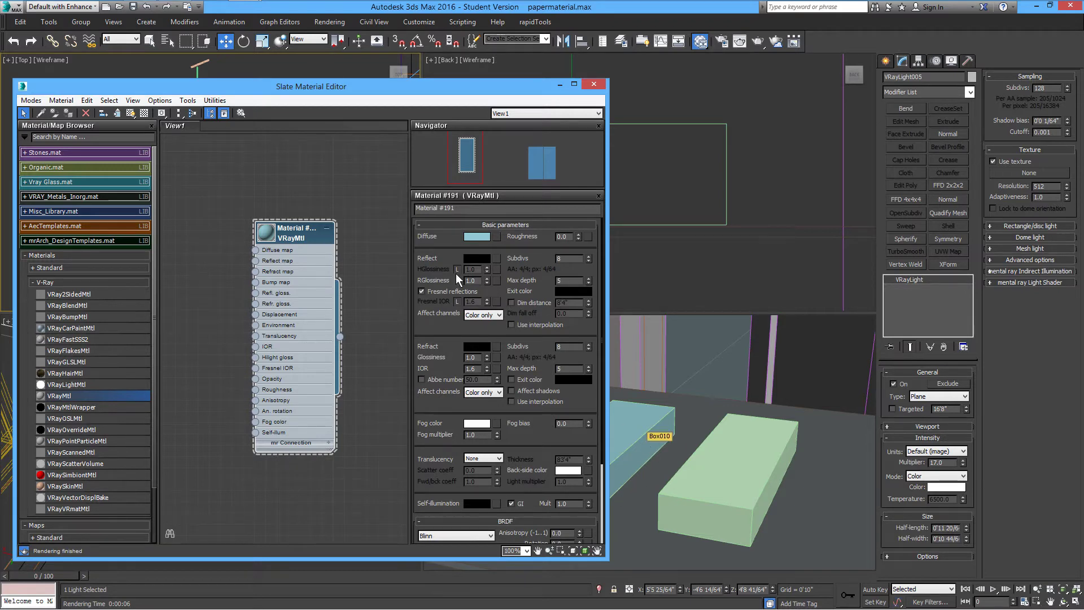
- Try several diffuse colours on Material #191, then reset it to grey 128 and confirm
{"action": "left_click", "coordinate": [475, 237]}
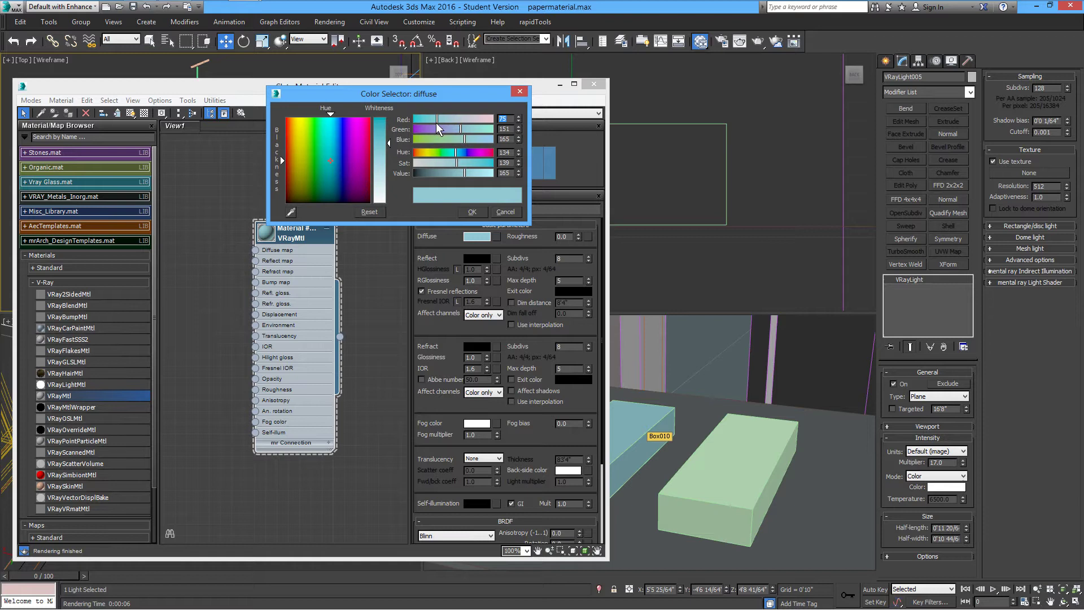
{"action": "type", "text": "255"}
{"action": "key", "text": "Return"}
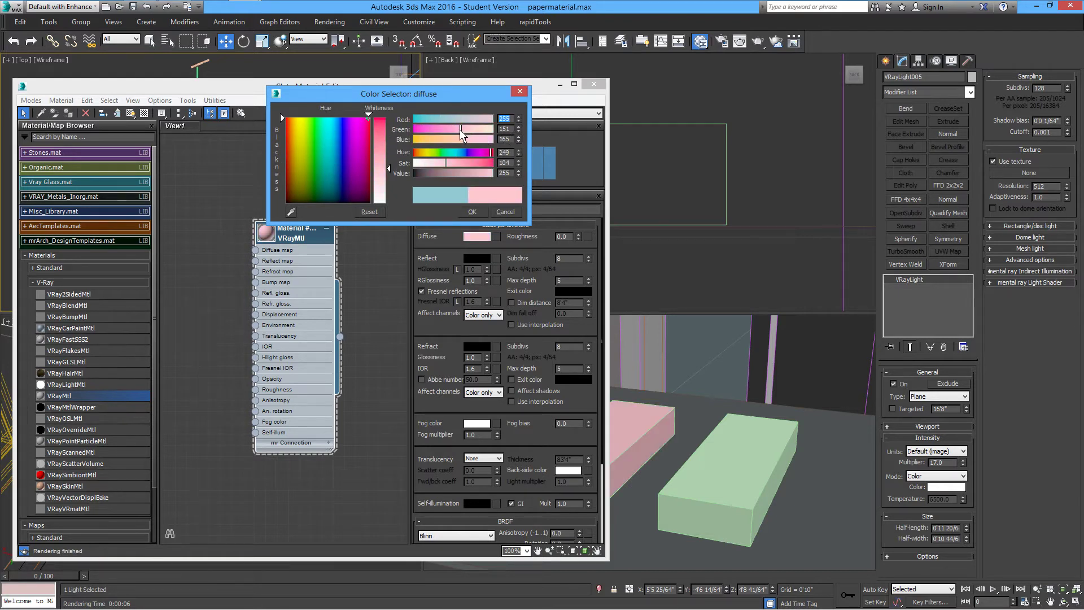
{"action": "left_click_drag", "start_coordinate": [460, 129], "coordinate": [492, 139]}
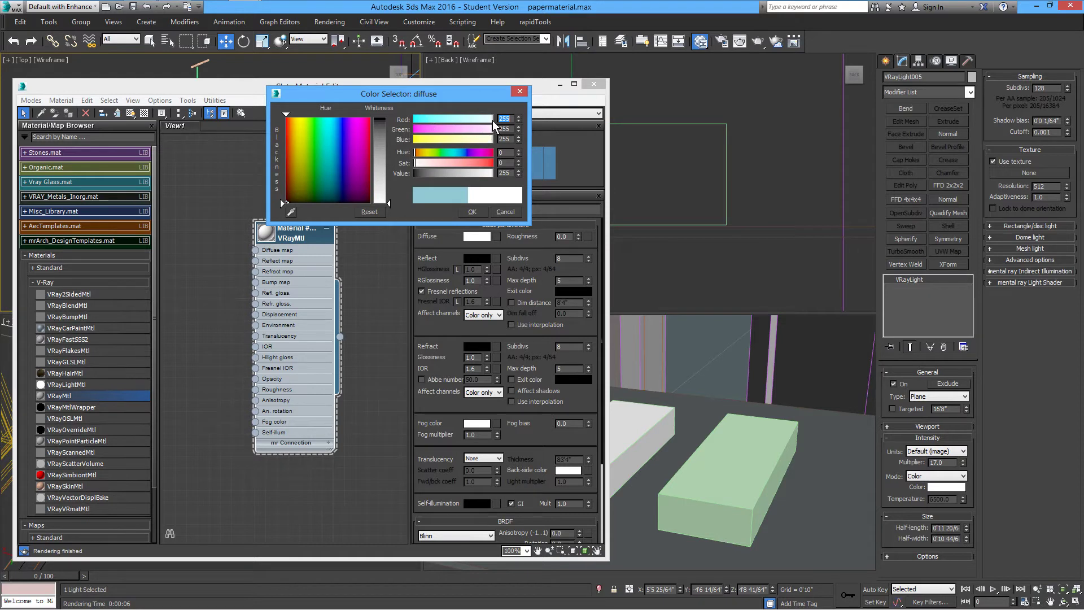
{"action": "left_click_drag", "start_coordinate": [492, 120], "coordinate": [414, 120]}
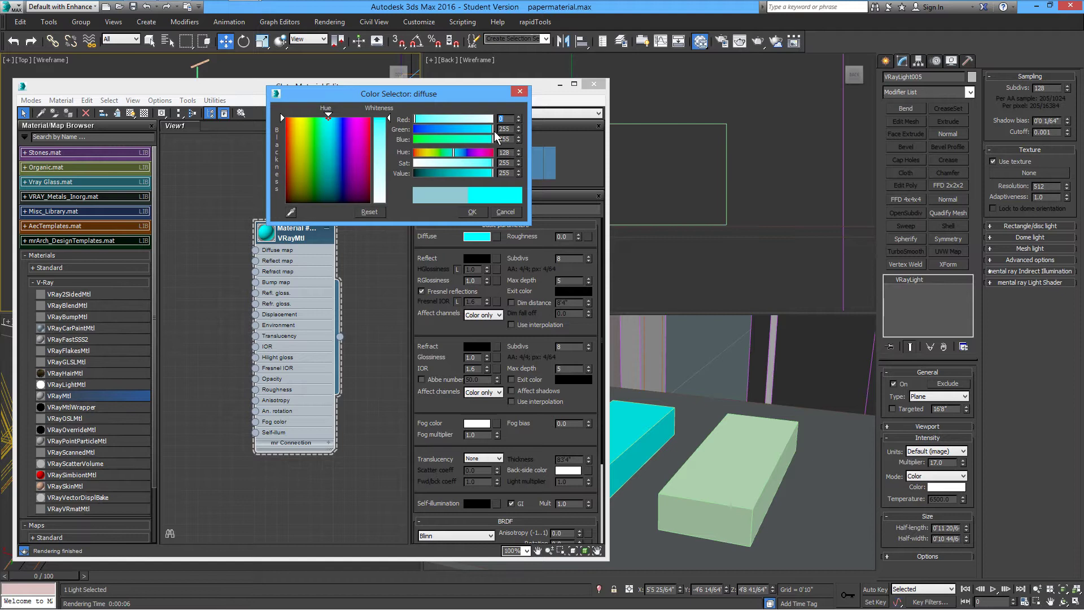
{"action": "left_click_drag", "start_coordinate": [492, 129], "coordinate": [415, 131]}
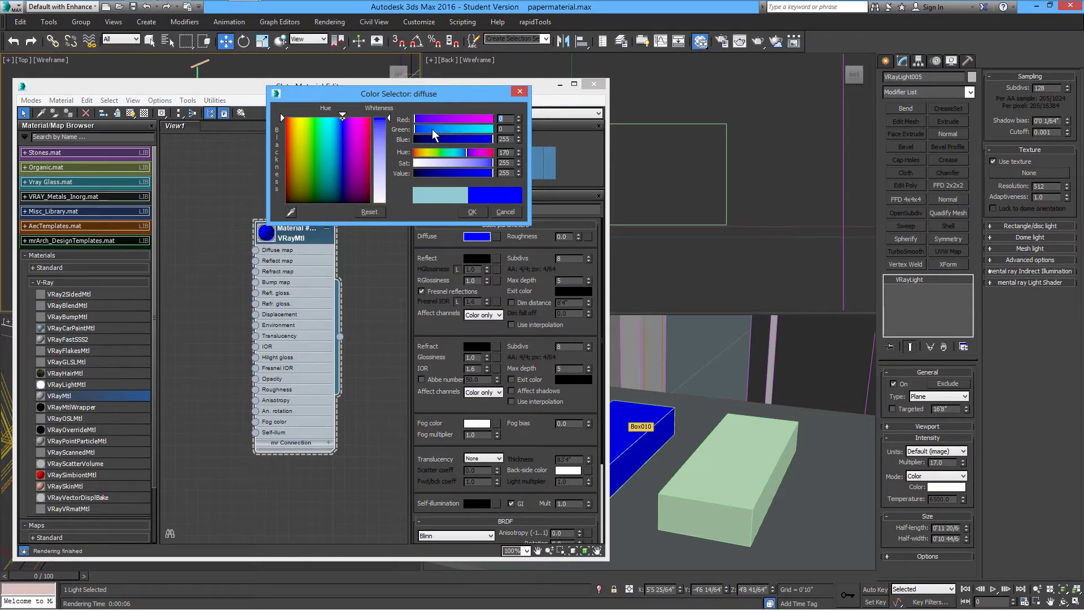
{"action": "left_click", "coordinate": [449, 119]}
{"action": "left_click_drag", "start_coordinate": [452, 129], "coordinate": [456, 129]}
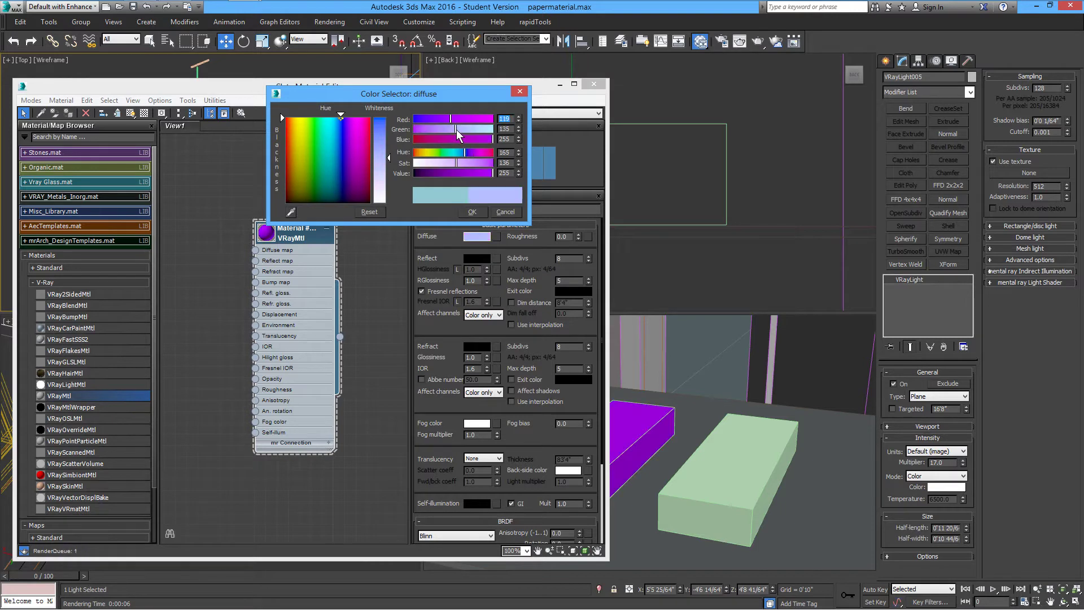
{"action": "left_click", "coordinate": [446, 138]}
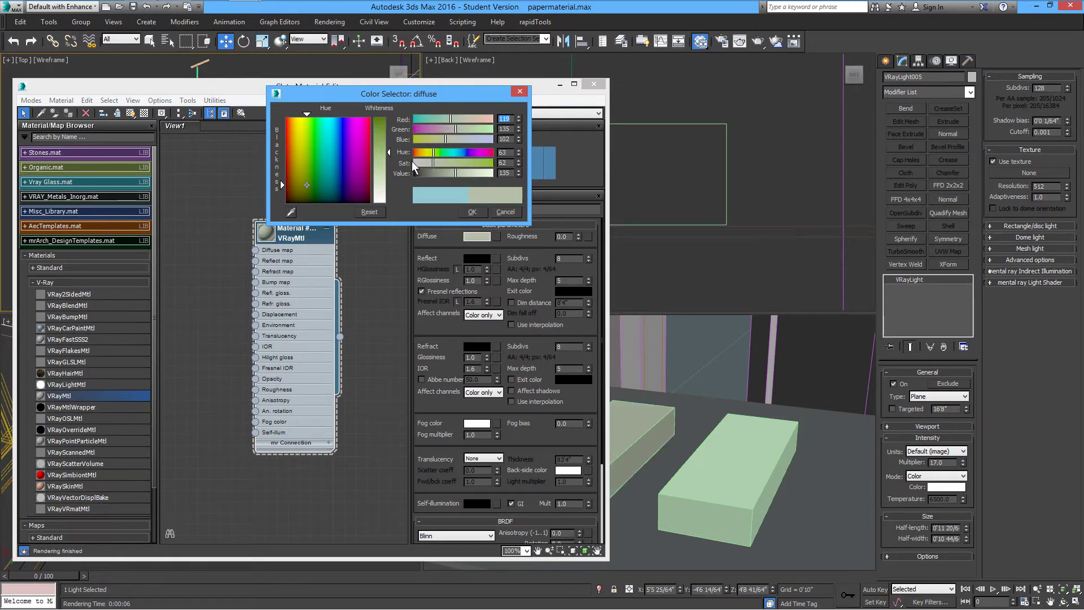
{"action": "left_click_drag", "start_coordinate": [455, 130], "coordinate": [455, 134]}
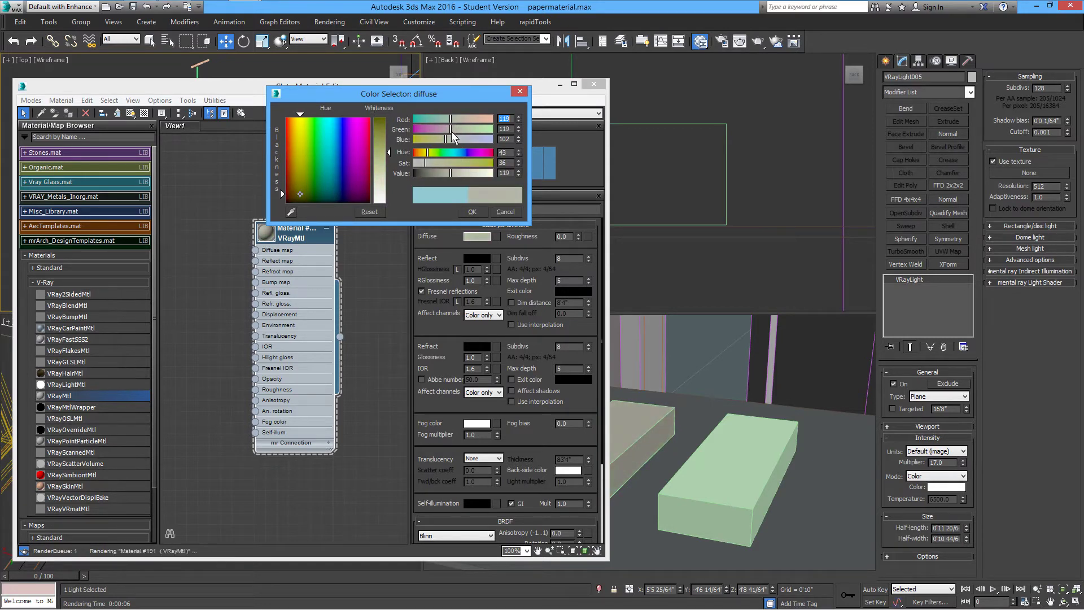
{"action": "right_click", "coordinate": [464, 164]}
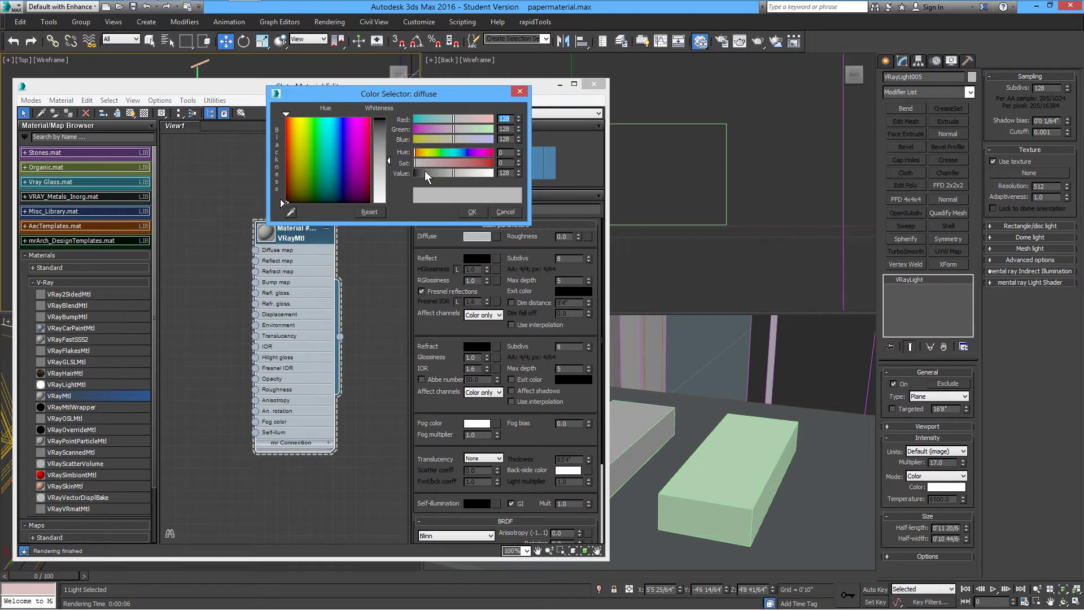
{"action": "left_click", "coordinate": [472, 211]}
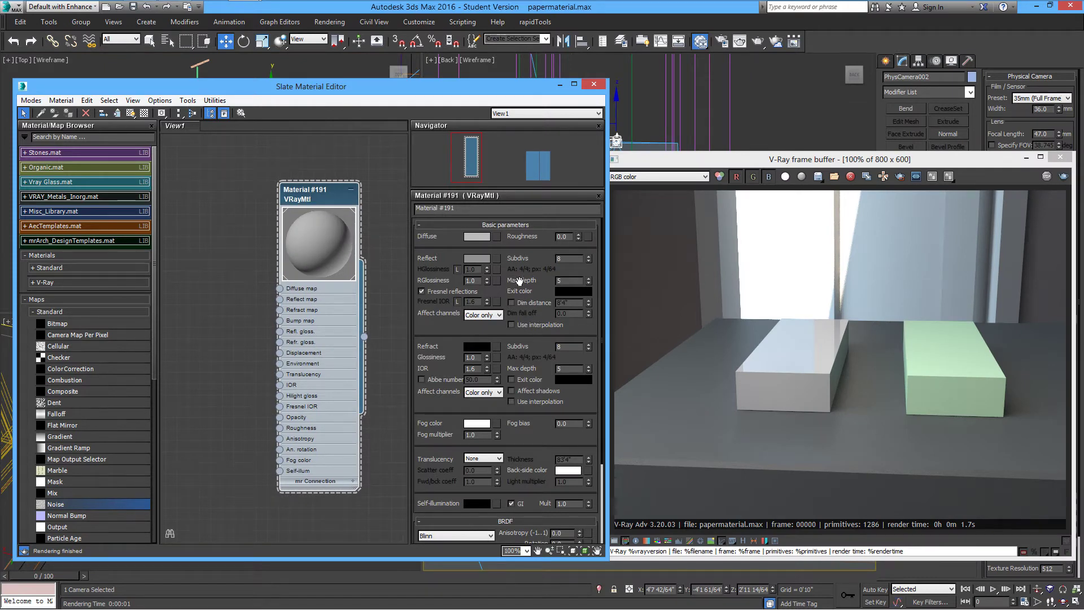
- Change Material #191's Reflect colour from dark grey to a light purple tint
{"action": "left_click", "coordinate": [479, 260]}
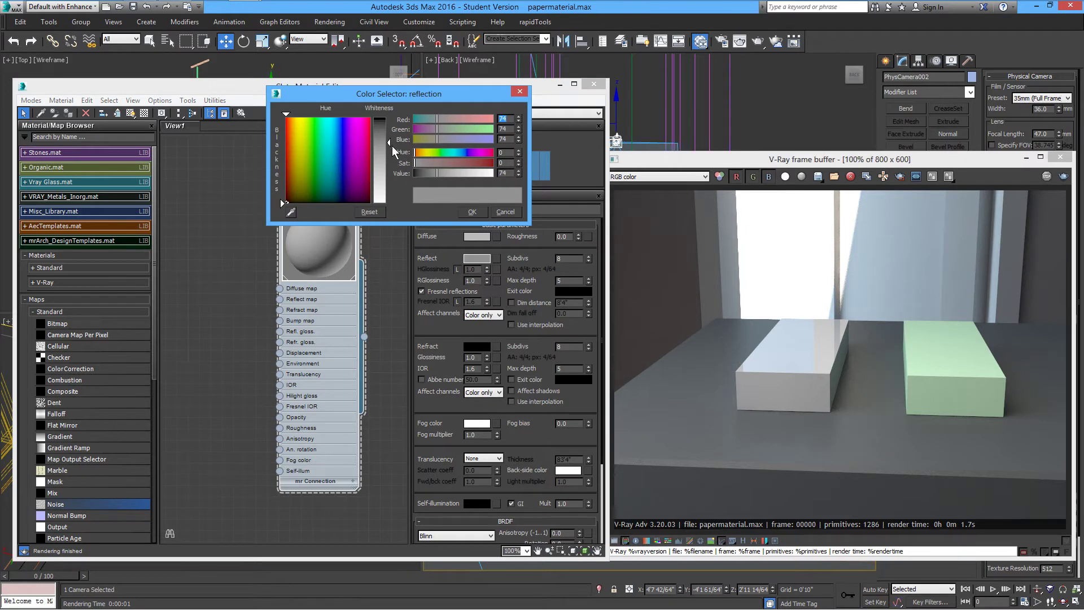
{"action": "mouse_move", "coordinate": [388, 143]}
{"action": "left_mouse_down"}
{"action": "mouse_move", "coordinate": [388, 161]}
{"action": "mouse_move", "coordinate": [389, 146]}
{"action": "left_mouse_up"}
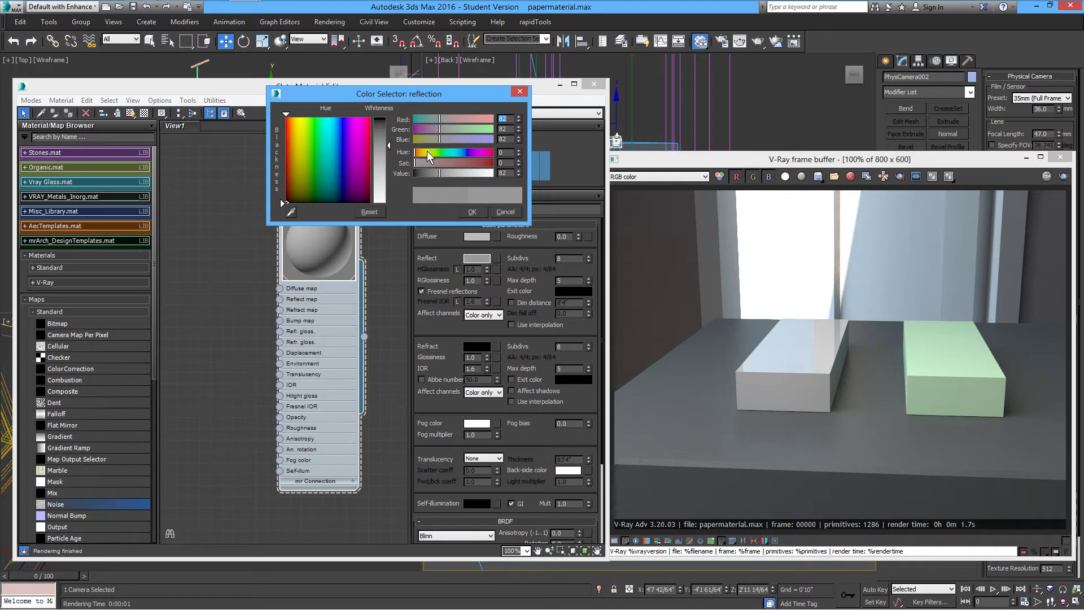
{"action": "mouse_move", "coordinate": [388, 145]}
{"action": "left_mouse_down"}
{"action": "mouse_move", "coordinate": [389, 184]}
{"action": "mouse_move", "coordinate": [395, 164]}
{"action": "left_mouse_up"}
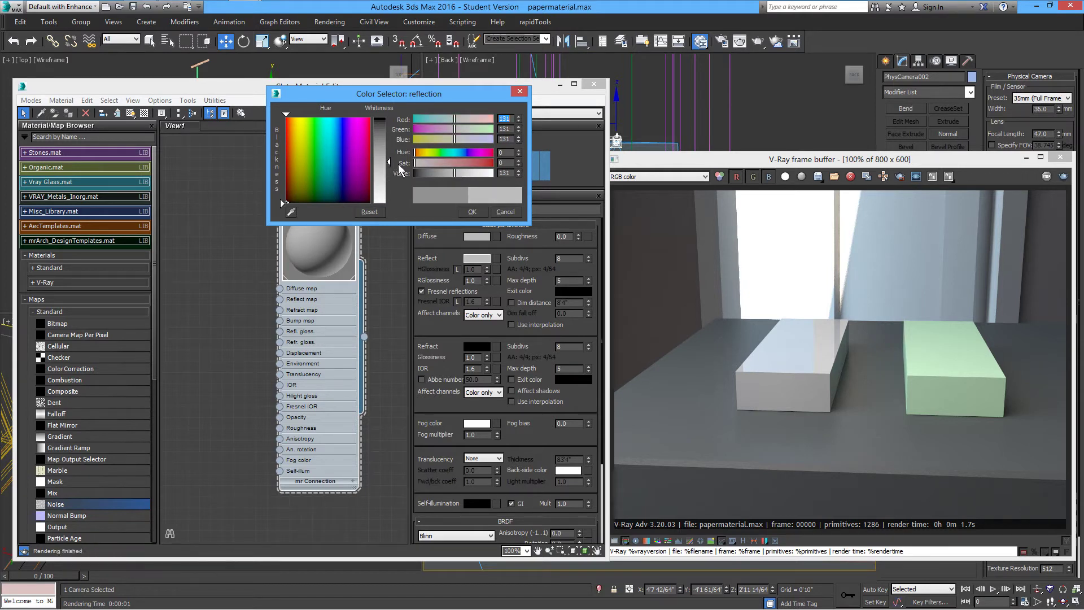
{"action": "mouse_move", "coordinate": [455, 119]}
{"action": "left_mouse_down"}
{"action": "mouse_move", "coordinate": [465, 122]}
{"action": "mouse_move", "coordinate": [442, 116]}
{"action": "mouse_move", "coordinate": [455, 119]}
{"action": "left_mouse_up"}
{"action": "left_click", "coordinate": [472, 212]}
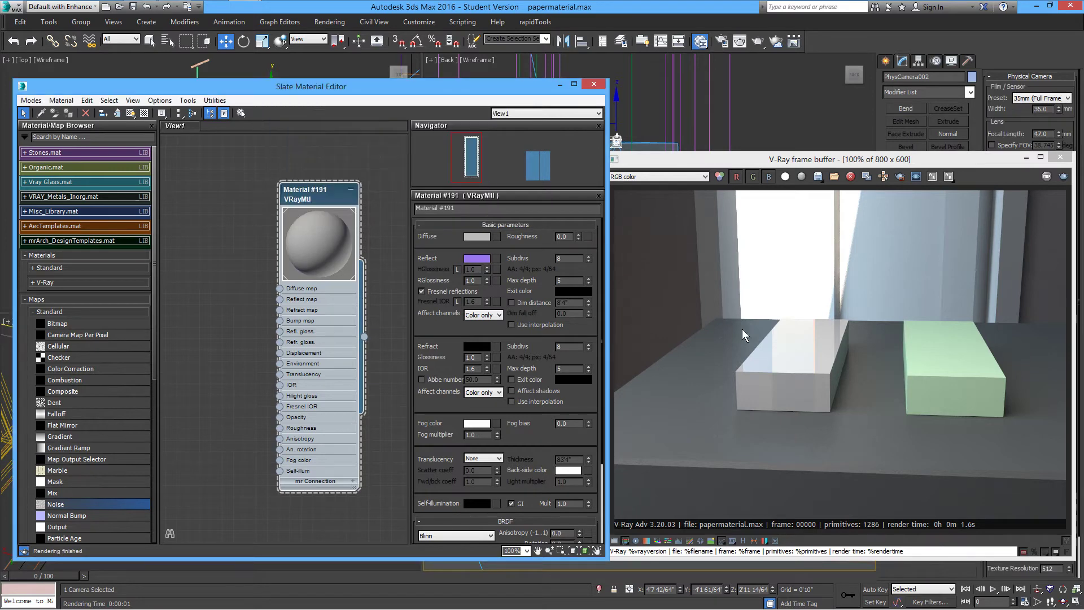
- Region-render part of the white box to preview the purple reflection
{"action": "left_click", "coordinate": [899, 176]}
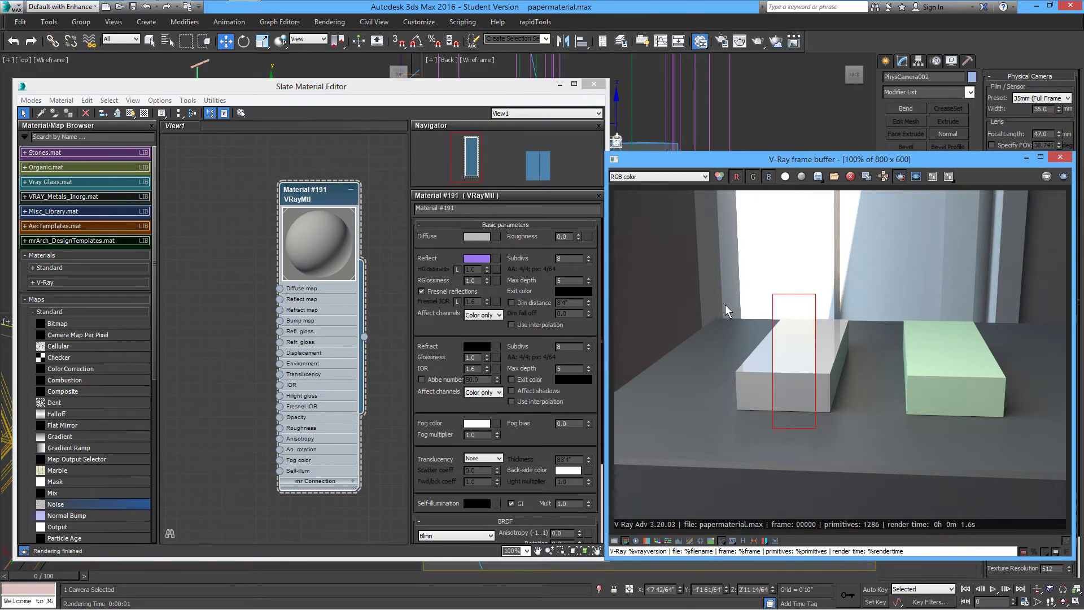
{"action": "left_click_drag", "start_coordinate": [729, 304], "coordinate": [774, 423]}
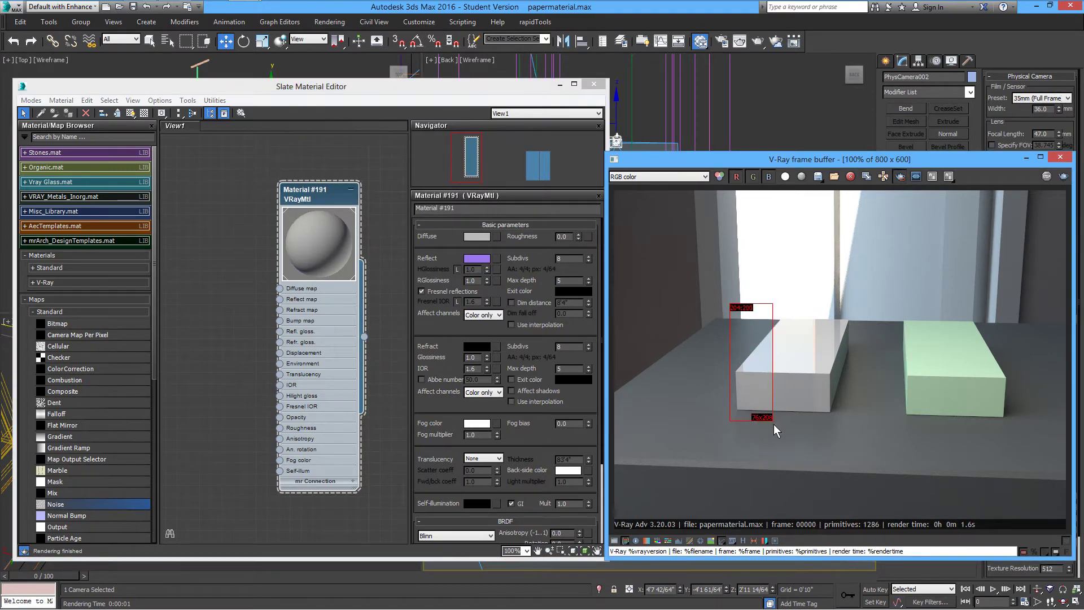
{"action": "left_click", "coordinate": [1060, 177]}
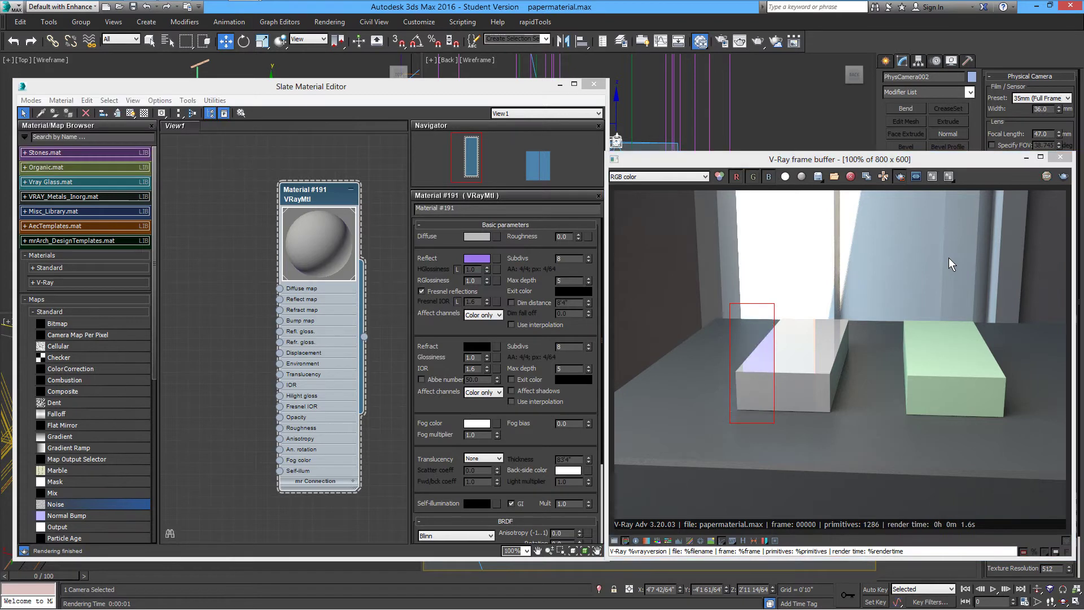
{"action": "left_click", "coordinate": [900, 176]}
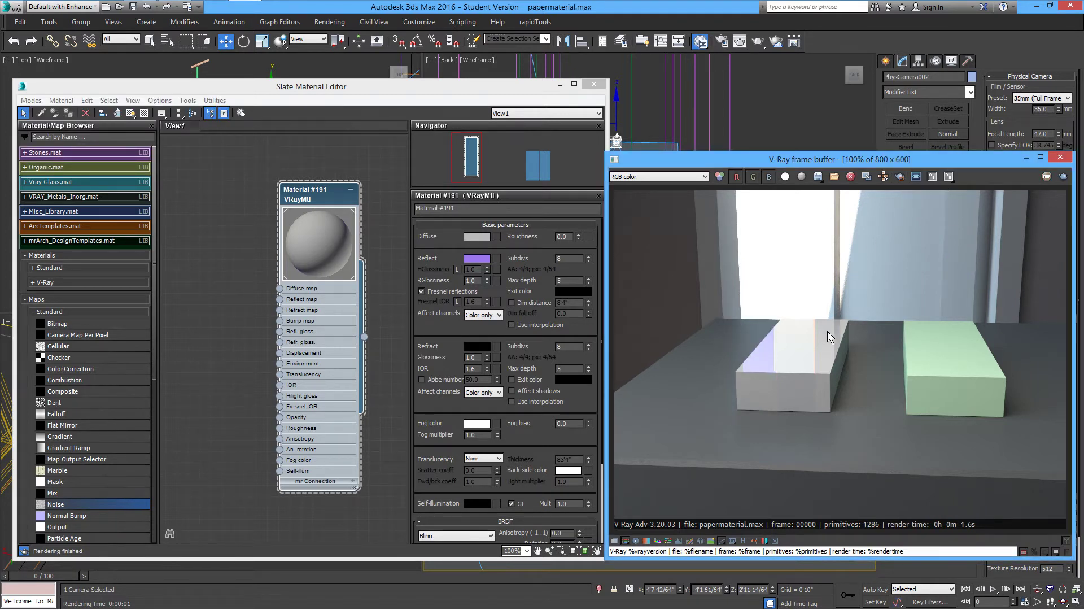
- Change Material #191's Reflect colour to a neutral grey of about 89
{"action": "mouse_move", "coordinate": [753, 372]}
{"action": "left_mouse_down"}
{"action": "mouse_move", "coordinate": [538, 326]}
{"action": "mouse_move", "coordinate": [481, 288]}
{"action": "mouse_move", "coordinate": [480, 265]}
{"action": "left_mouse_up"}
{"action": "left_click", "coordinate": [478, 259]}
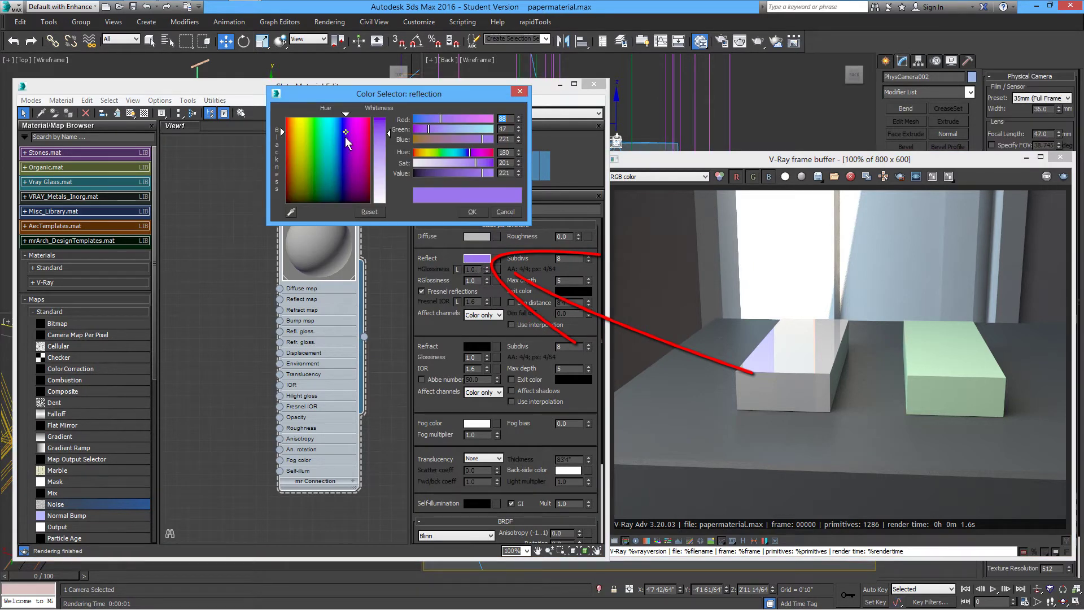
{"action": "mouse_move", "coordinate": [346, 132]}
{"action": "left_mouse_down"}
{"action": "mouse_move", "coordinate": [340, 166]}
{"action": "mouse_move", "coordinate": [280, 199]}
{"action": "mouse_move", "coordinate": [321, 206]}
{"action": "left_mouse_up"}
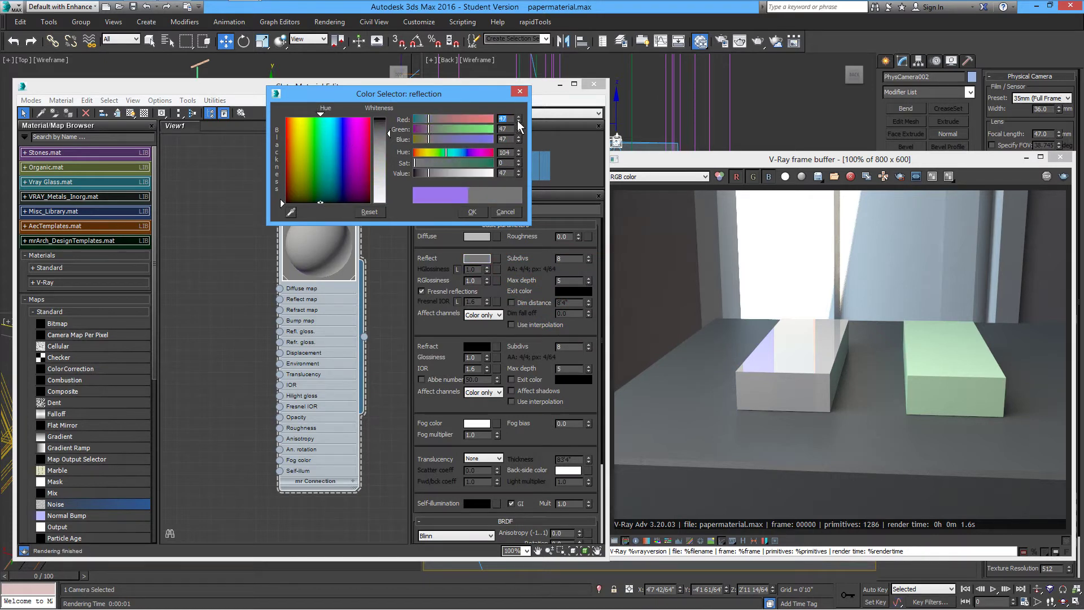
{"action": "mouse_move", "coordinate": [390, 135]}
{"action": "left_mouse_down"}
{"action": "mouse_move", "coordinate": [390, 161]}
{"action": "mouse_move", "coordinate": [390, 147]}
{"action": "left_mouse_up"}
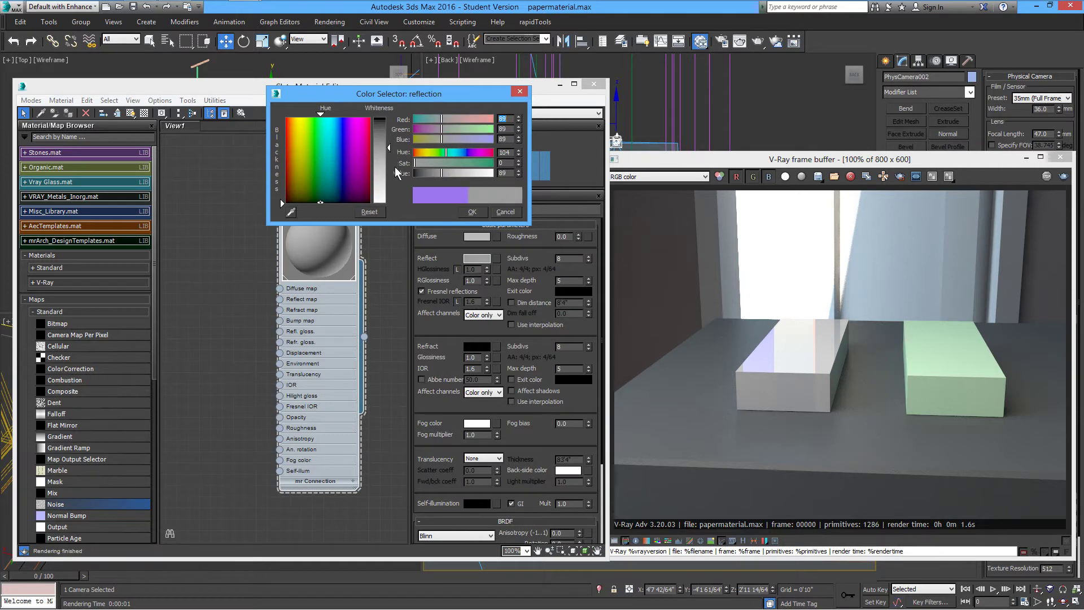
{"action": "left_click", "coordinate": [472, 213]}
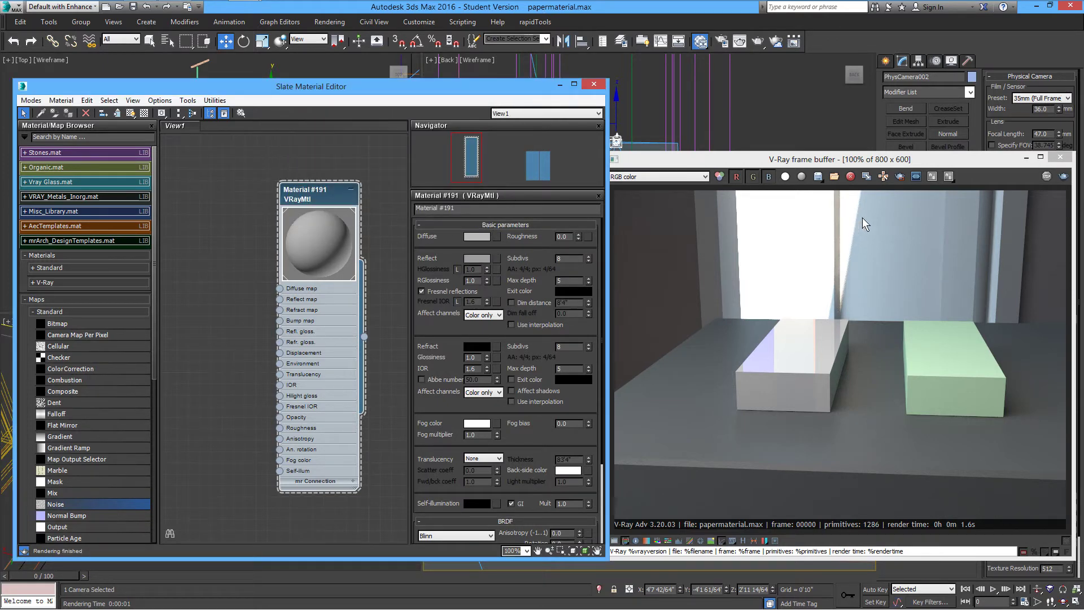
- Region-render the right half of the white box again with the grey reflection
{"action": "left_click", "coordinate": [900, 176]}
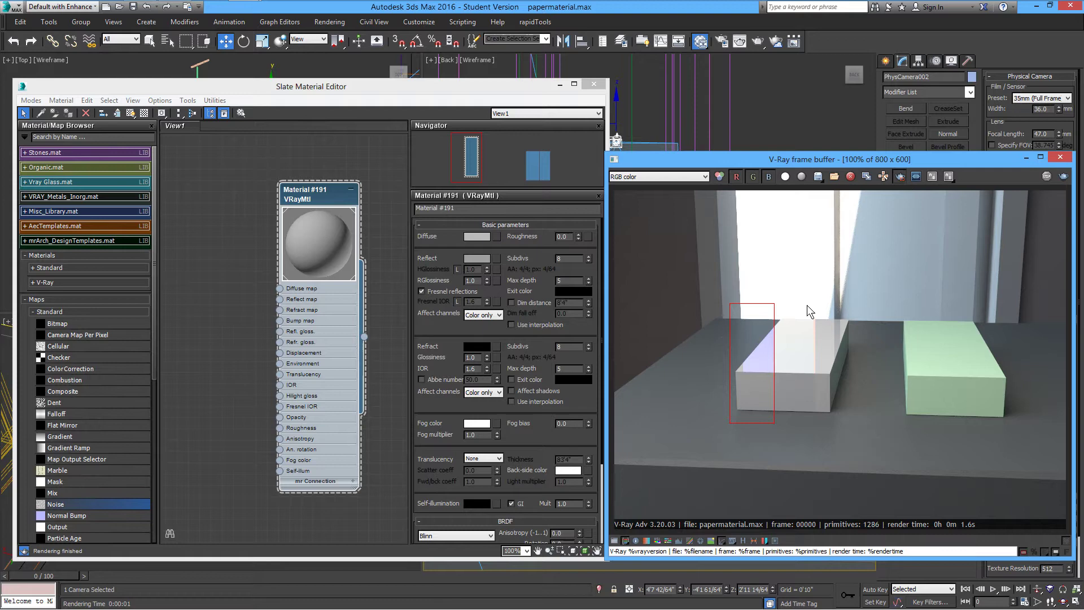
{"action": "left_click_drag", "start_coordinate": [805, 302], "coordinate": [861, 416]}
{"action": "left_click", "coordinate": [1064, 176]}
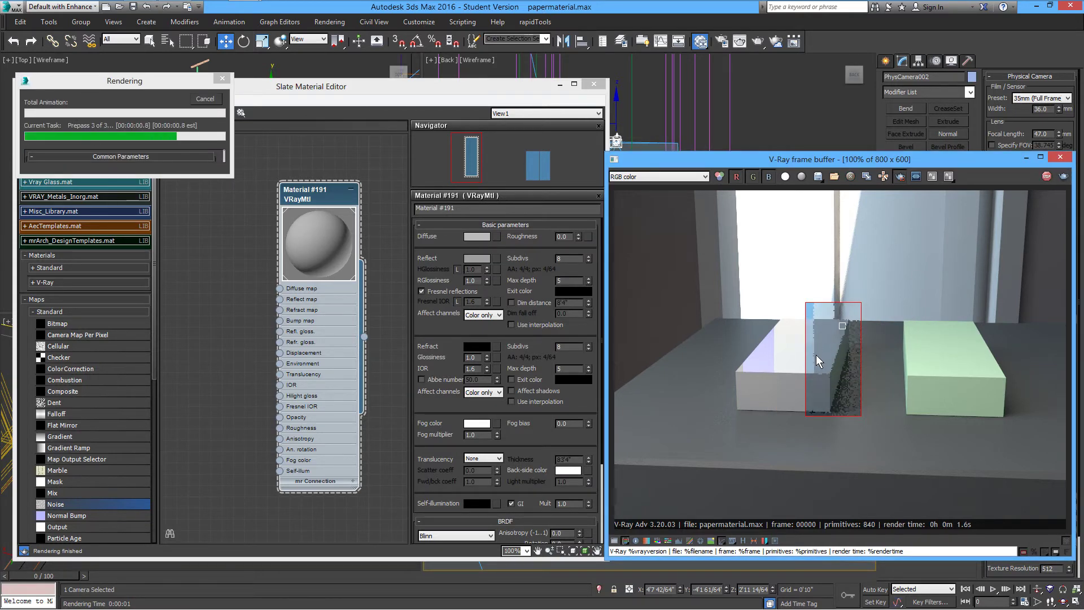
{"action": "left_click", "coordinate": [901, 177]}
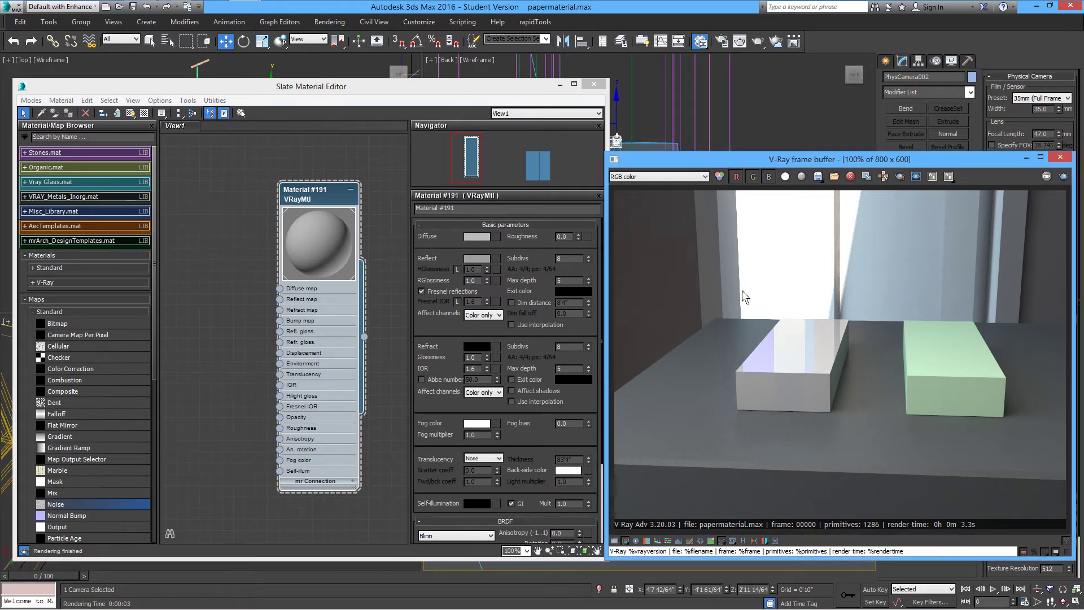
{"action": "left_click", "coordinate": [77, 314]}
- Add a new VRayMtl node, Material #192, to View1 beside Material #191
{"action": "left_click", "coordinate": [57, 282]}
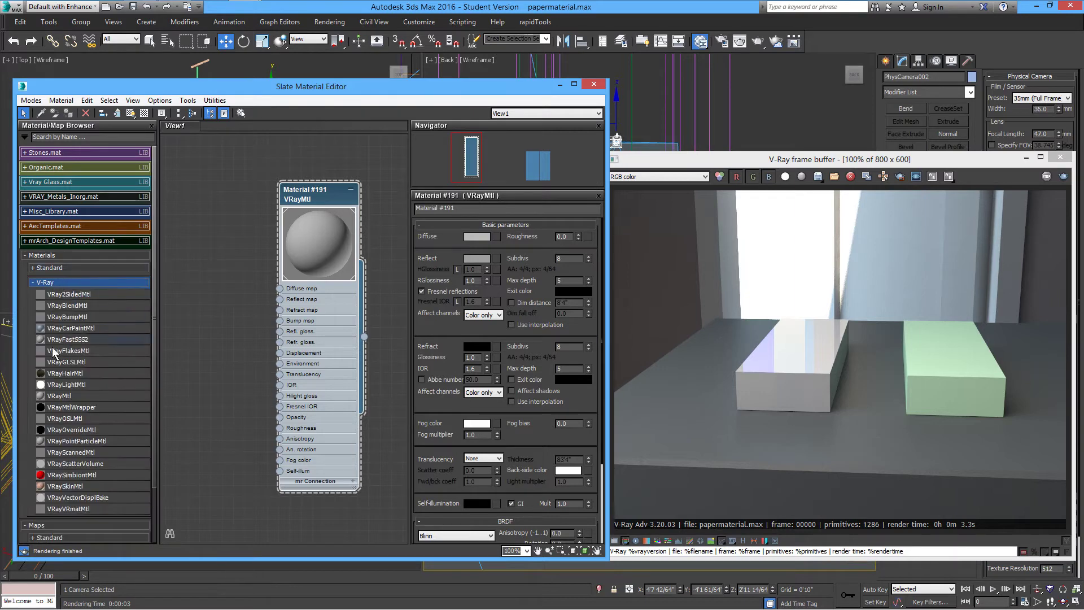
{"action": "left_click_drag", "start_coordinate": [59, 397], "coordinate": [234, 269]}
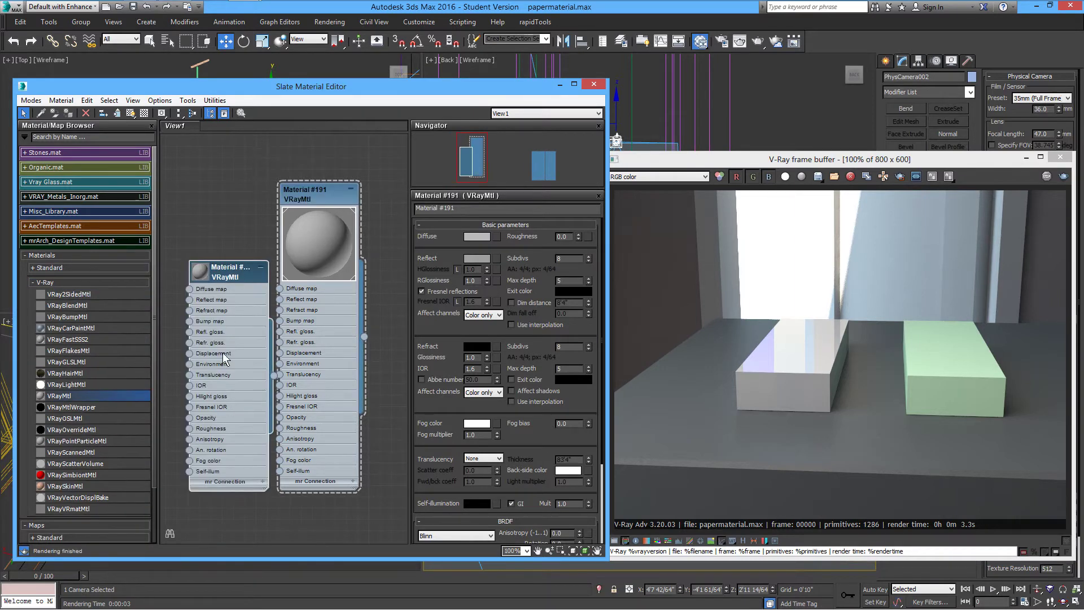
{"action": "middle_click_drag", "start_coordinate": [235, 361], "coordinate": [314, 345]}
{"action": "left_click_drag", "start_coordinate": [303, 261], "coordinate": [262, 215]}
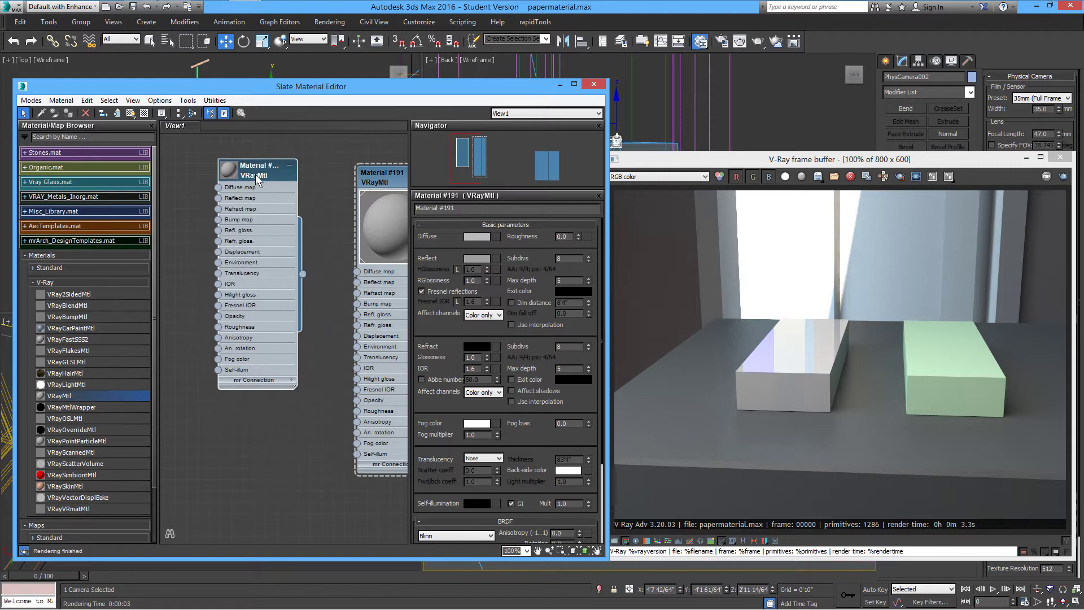
{"action": "double_click", "coordinate": [255, 173]}
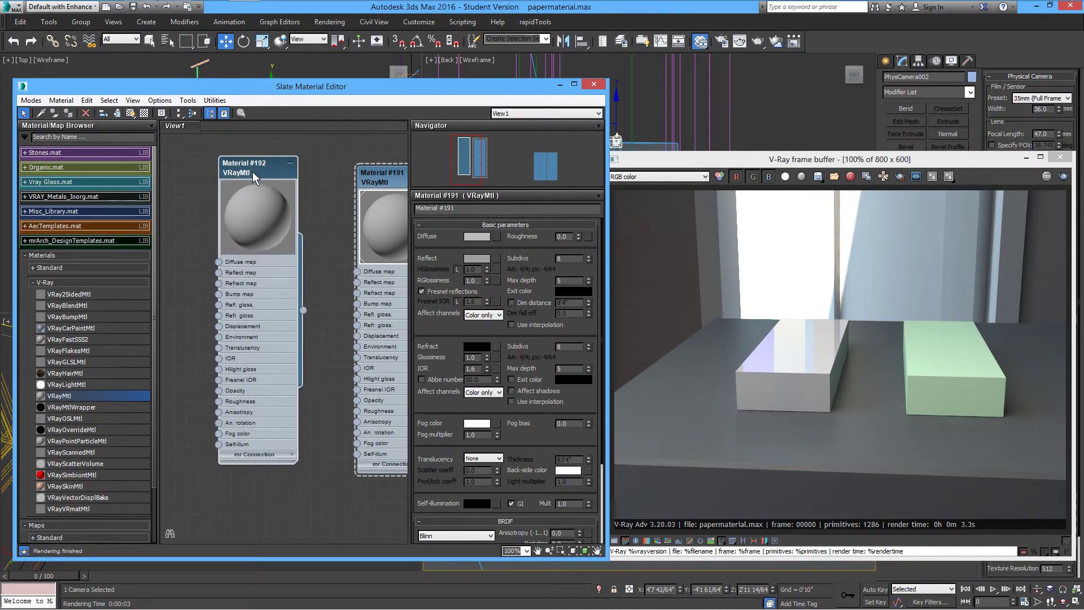
{"action": "left_click_drag", "start_coordinate": [252, 172], "coordinate": [255, 180]}
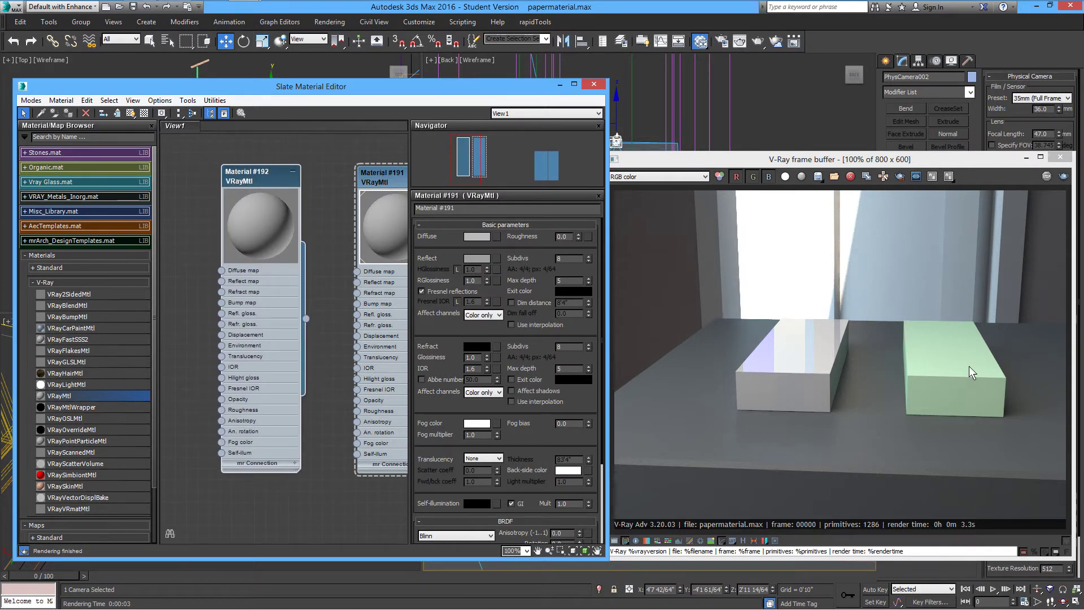
- Assign Material #192 to the green box, Box009
{"action": "left_click", "coordinate": [1060, 157]}
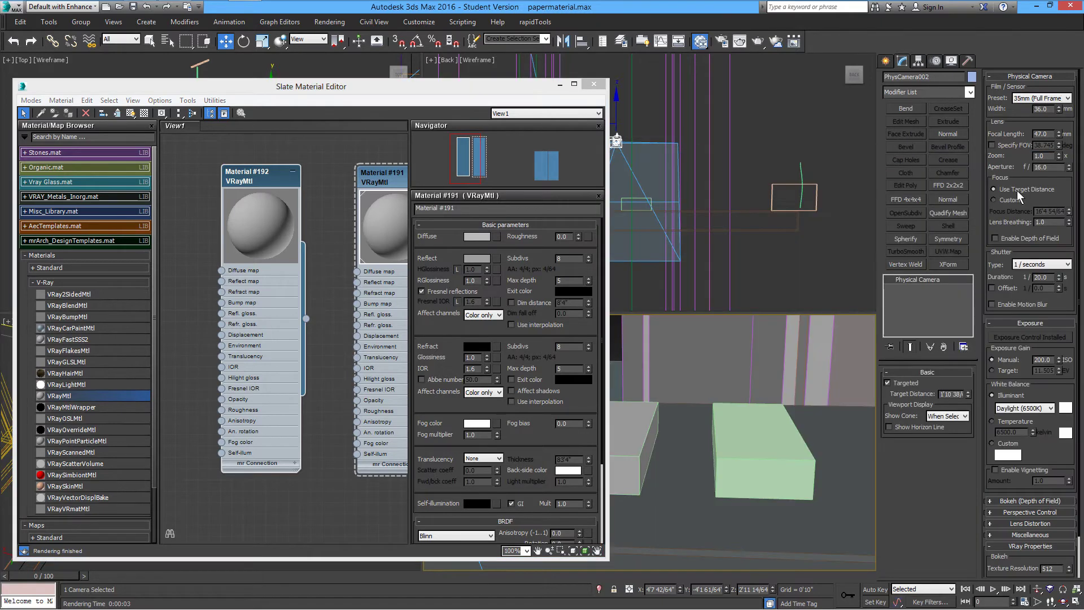
{"action": "left_click", "coordinate": [785, 436]}
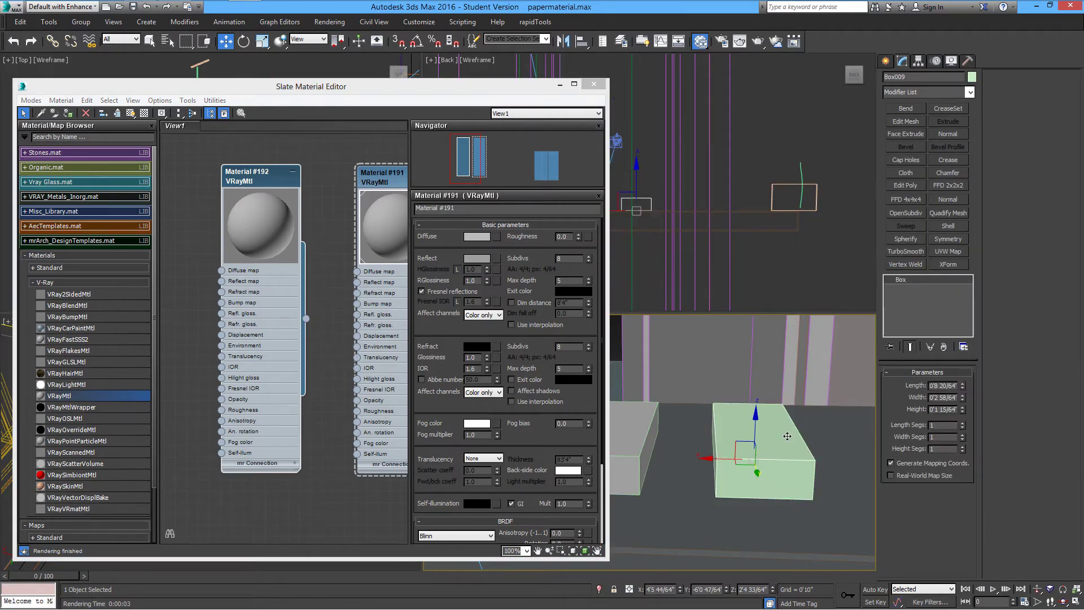
{"action": "left_click", "coordinate": [63, 125]}
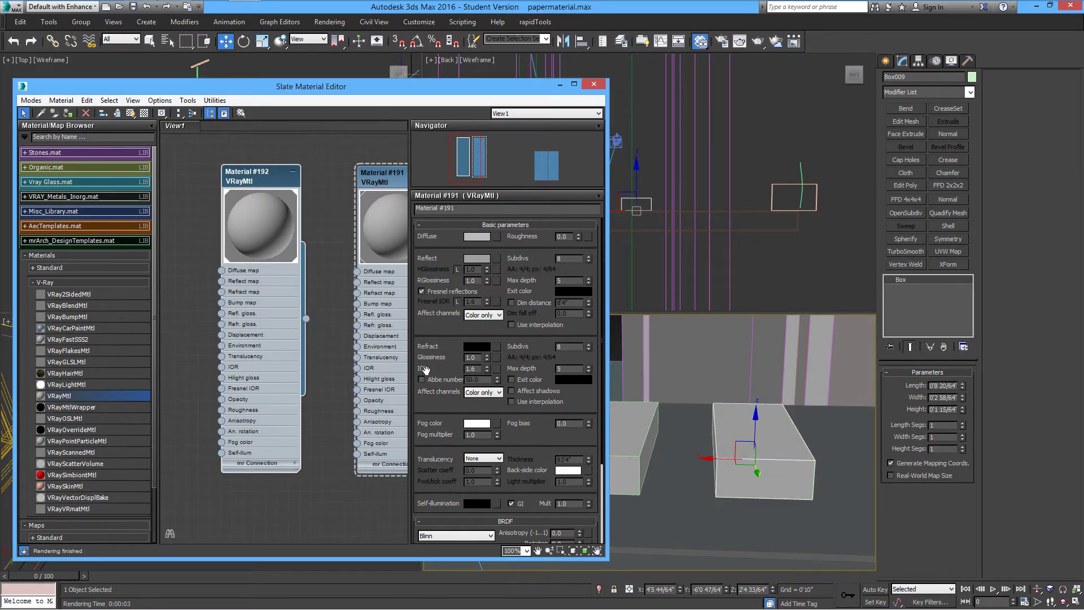
- Set Material #192's Diffuse colour to pure black, RGB 0
{"action": "scroll", "coordinate": [363, 317], "scroll_direction": "up", "scroll_amount": 1}
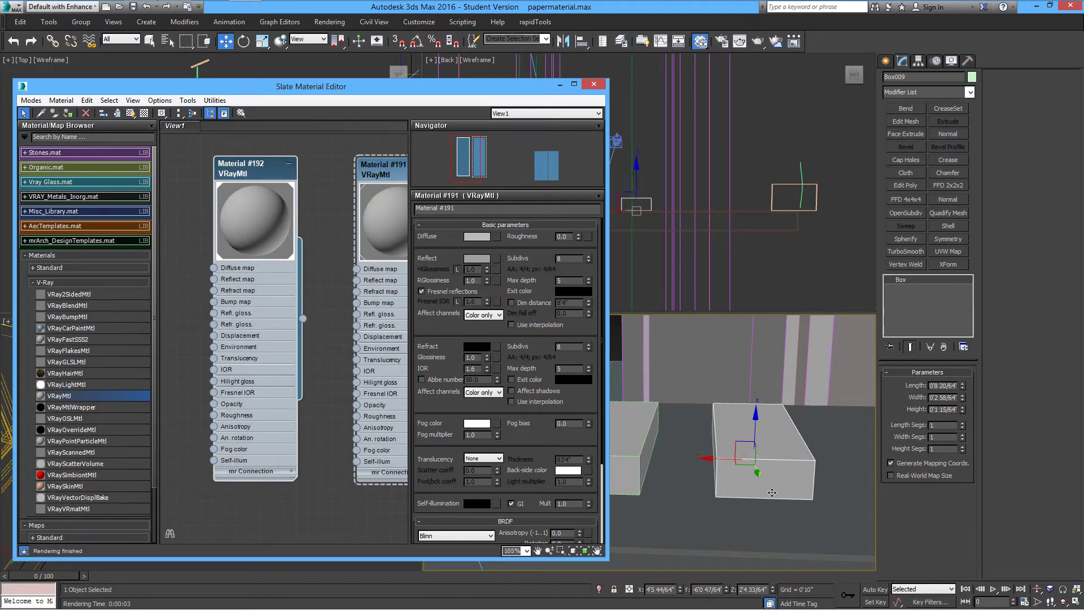
{"action": "left_click", "coordinate": [262, 171]}
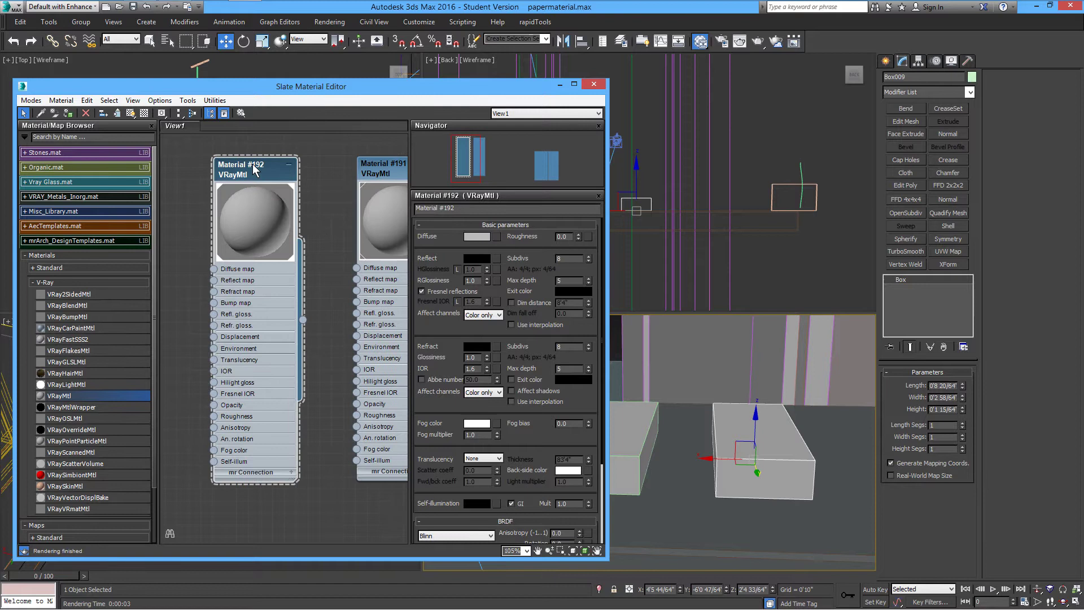
{"action": "left_click", "coordinate": [475, 237]}
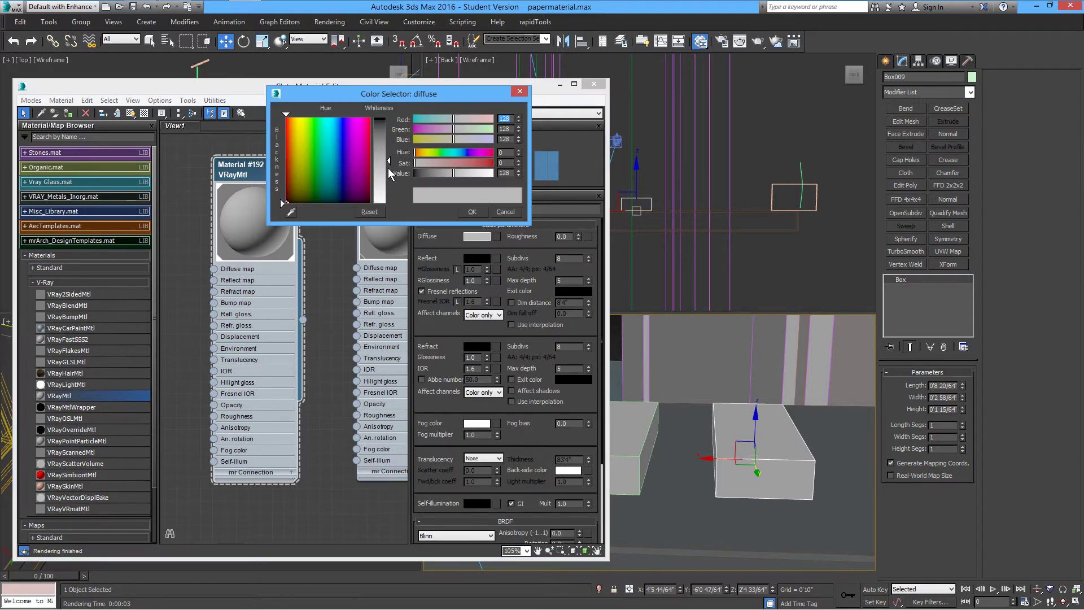
{"action": "left_click_drag", "start_coordinate": [389, 170], "coordinate": [390, 116]}
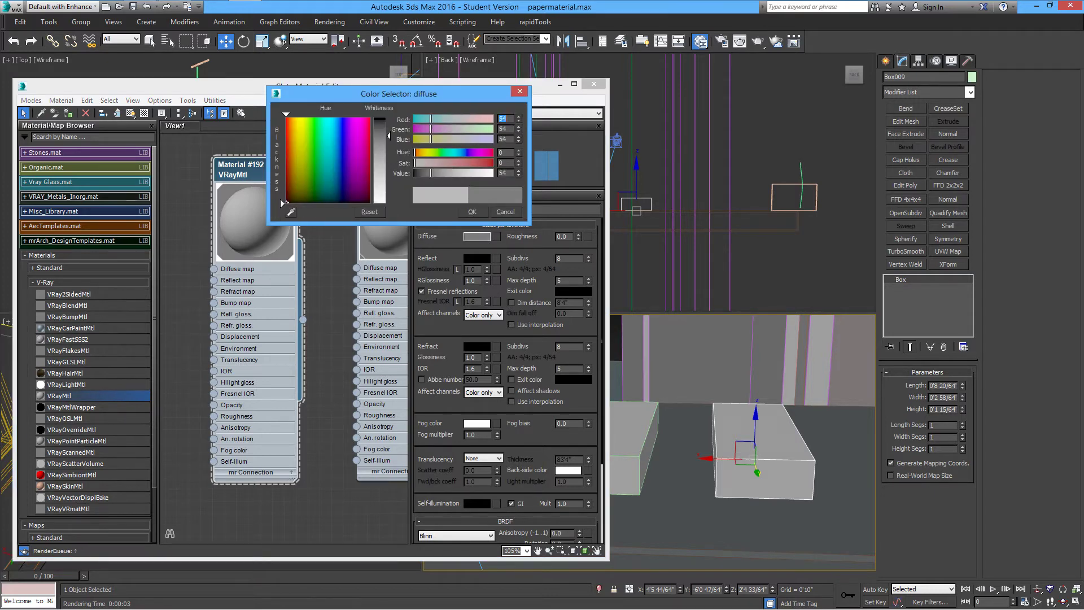
{"action": "left_click", "coordinate": [474, 213]}
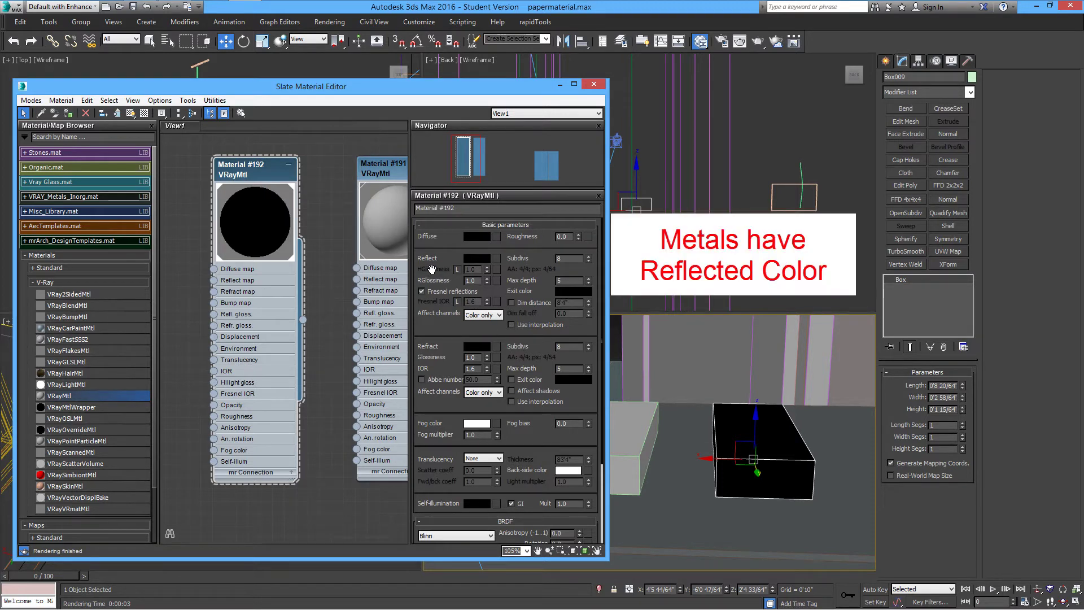
- Give Material #192 a gray 107 Reflect colour and 0.77 reflection glossiness
{"action": "left_click", "coordinate": [479, 259]}
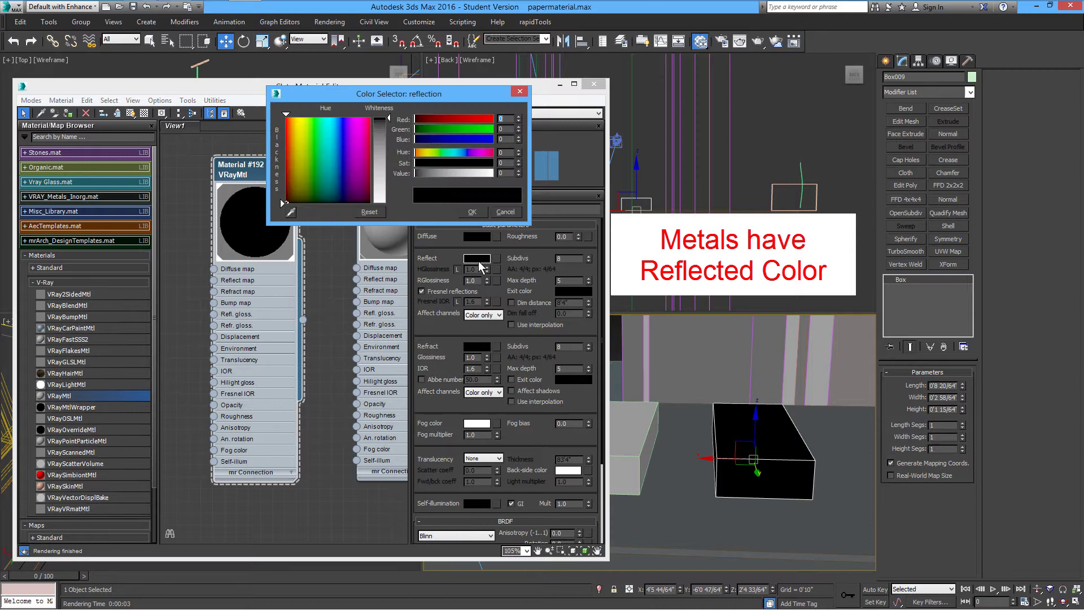
{"action": "left_click_drag", "start_coordinate": [394, 156], "coordinate": [411, 167]}
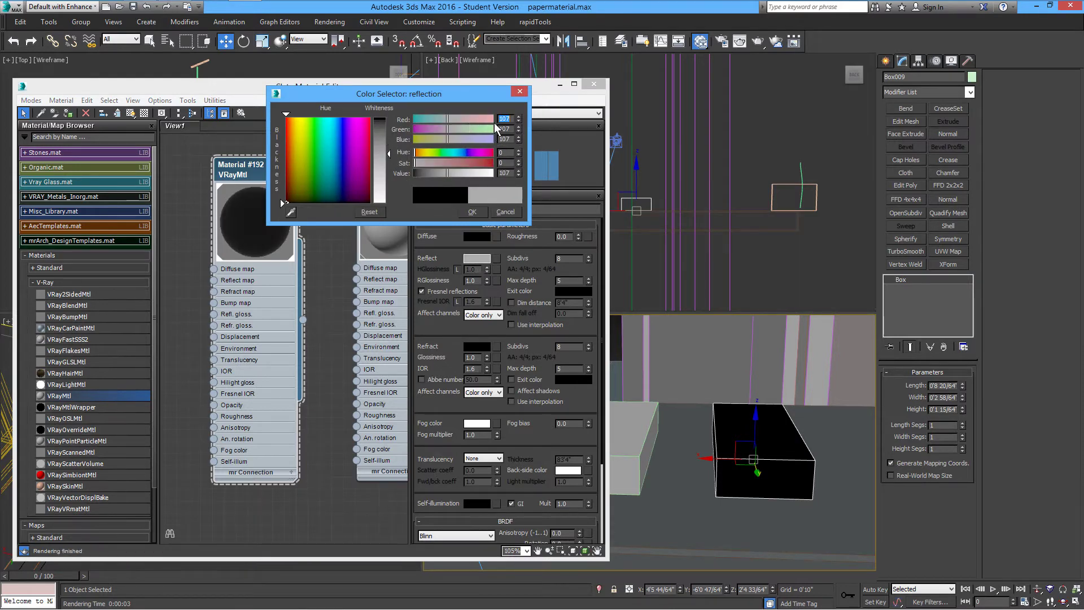
{"action": "left_click", "coordinate": [472, 212]}
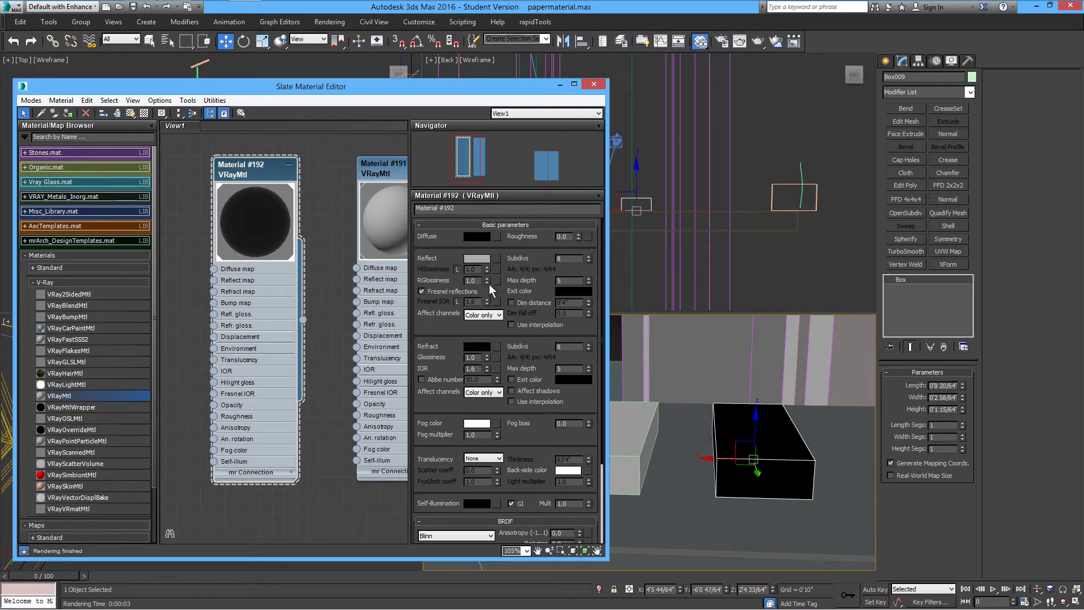
{"action": "left_click_drag", "start_coordinate": [487, 282], "coordinate": [489, 299]}
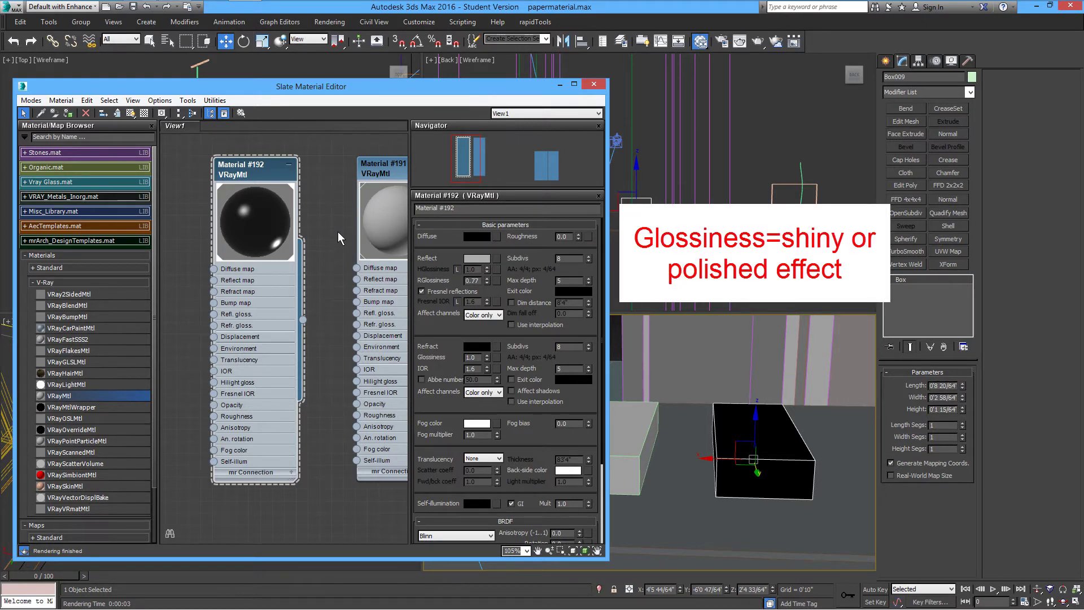
- Lower Material #191's reflection glossiness to 0.7
{"action": "middle_click_drag", "start_coordinate": [338, 231], "coordinate": [303, 229]}
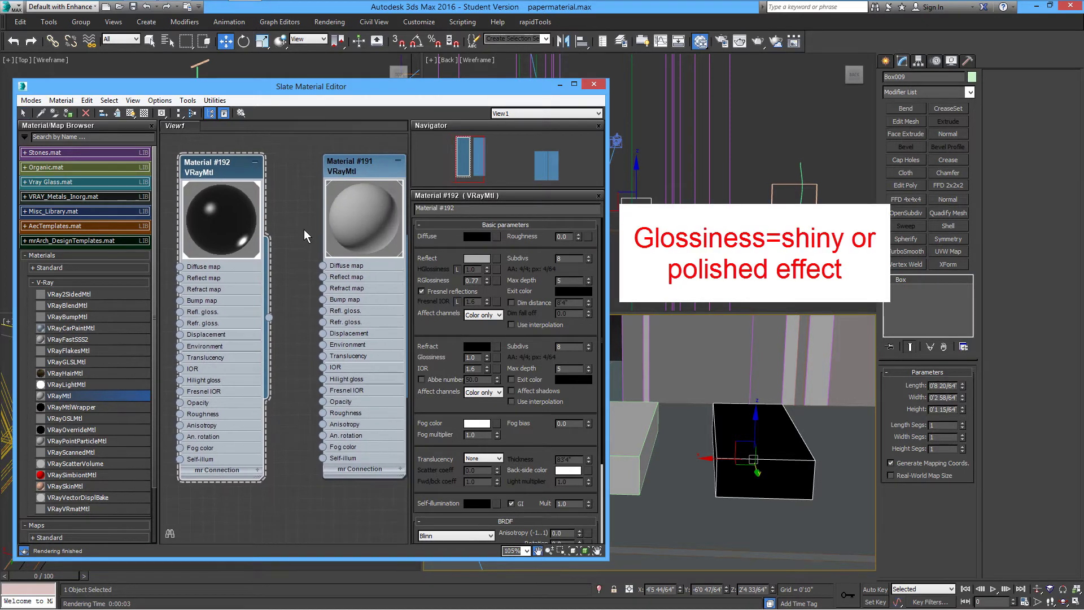
{"action": "left_click", "coordinate": [355, 171]}
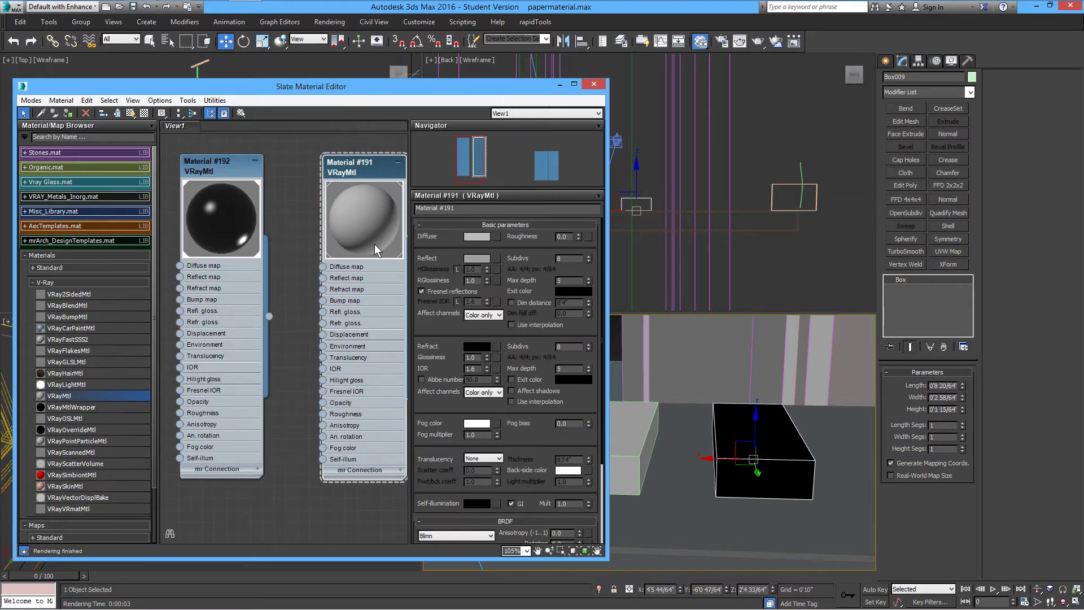
{"action": "left_click_drag", "start_coordinate": [487, 282], "coordinate": [499, 309]}
- Turn off Fresnel reflections on Material #192
{"action": "left_click_drag", "start_coordinate": [457, 415], "coordinate": [442, 276]}
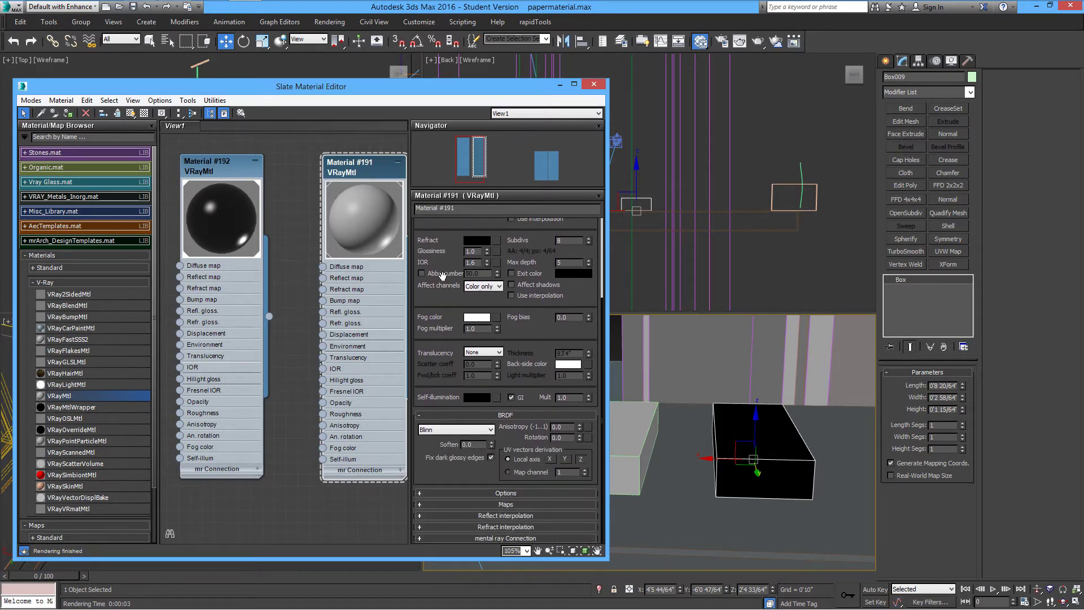
{"action": "left_click", "coordinate": [439, 431]}
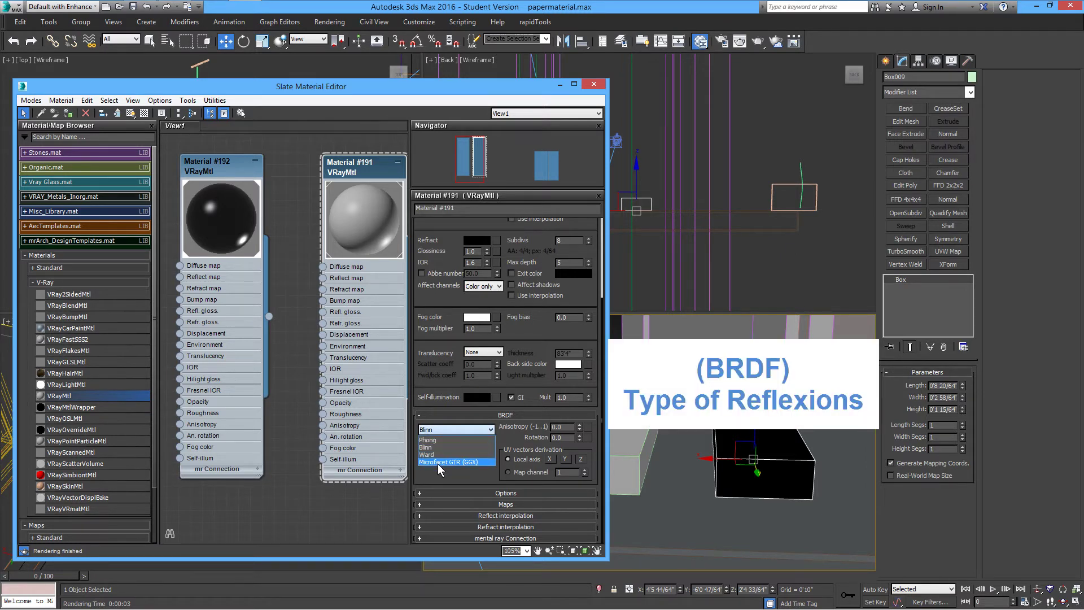
{"action": "left_click", "coordinate": [439, 431]}
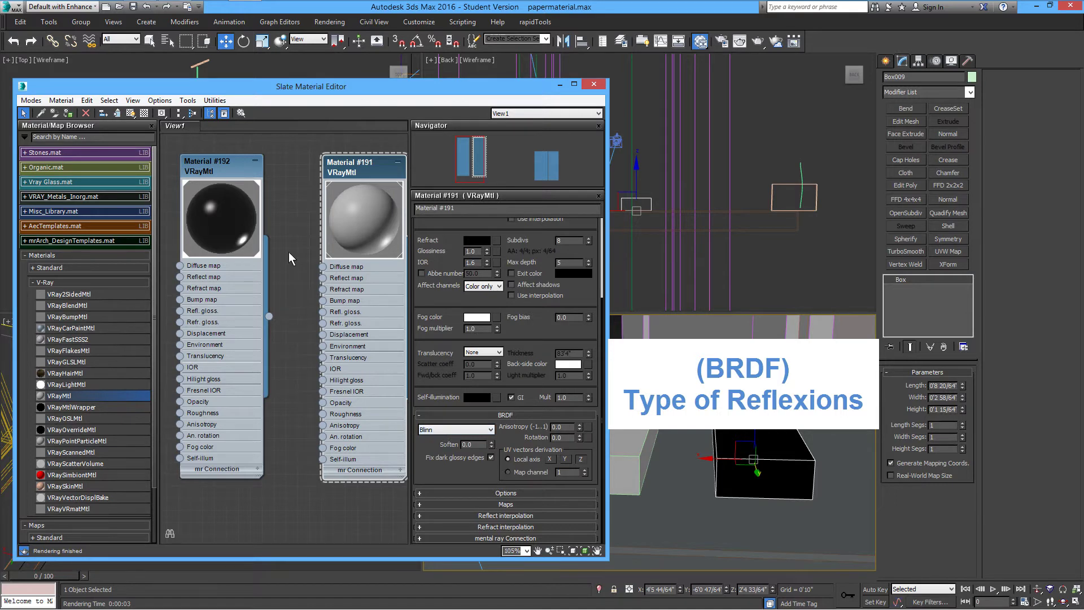
{"action": "double_click", "coordinate": [229, 175]}
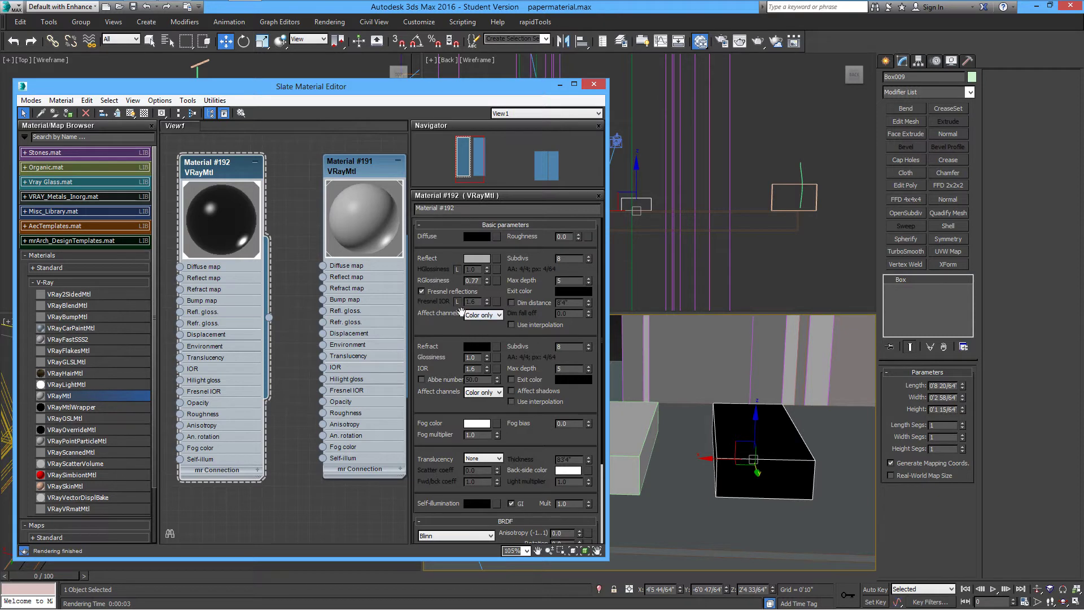
{"action": "left_click", "coordinate": [421, 291]}
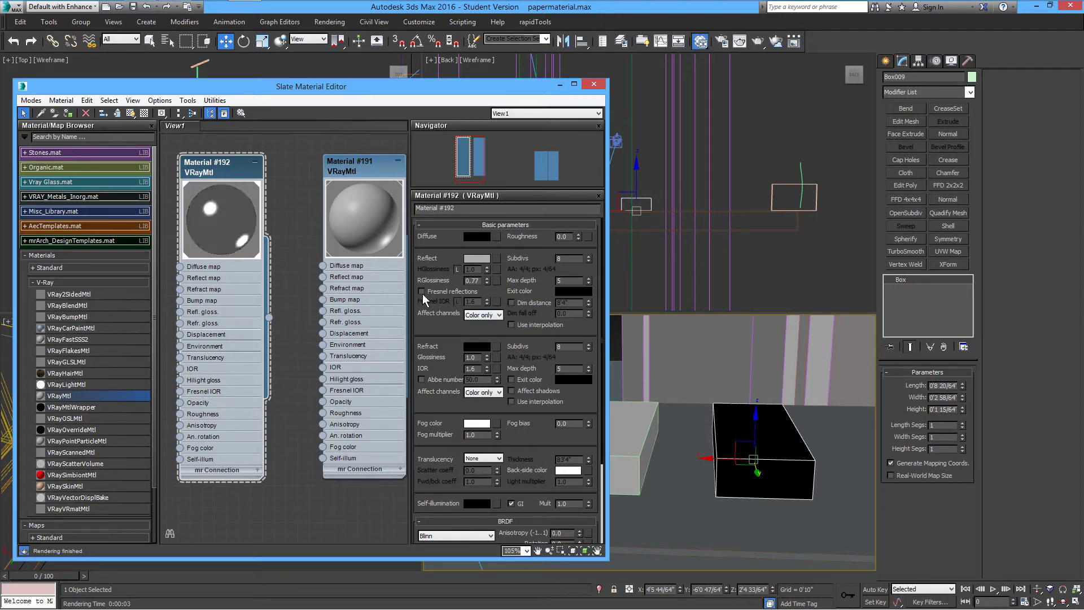
- Compare with Material #191, then set Material #192's BRDF type to Ward
{"action": "left_click", "coordinate": [377, 174]}
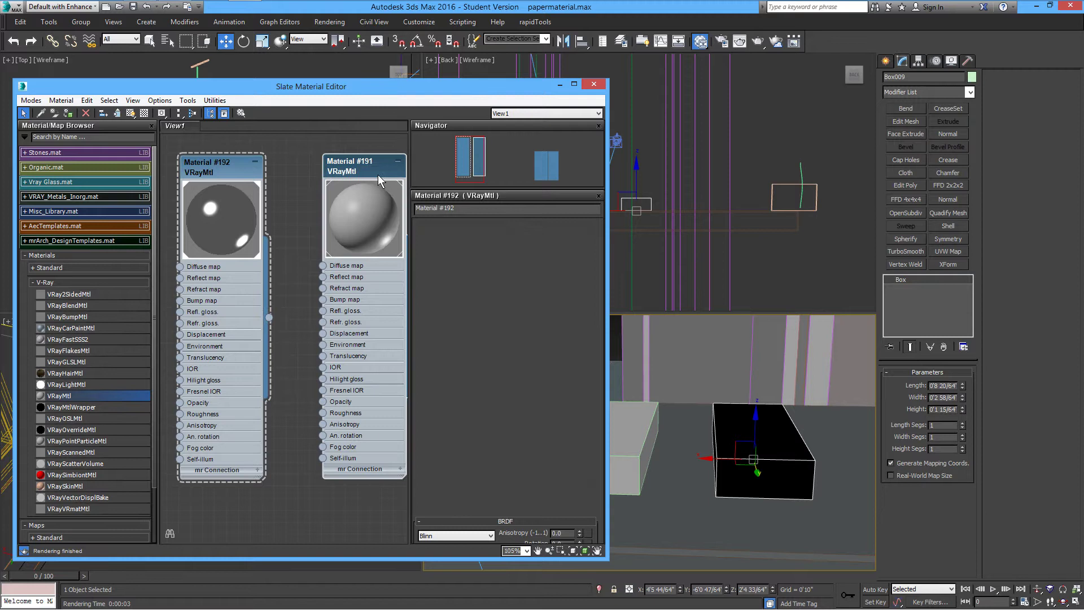
{"action": "scroll", "coordinate": [446, 308], "scroll_direction": "up", "scroll_amount": 5}
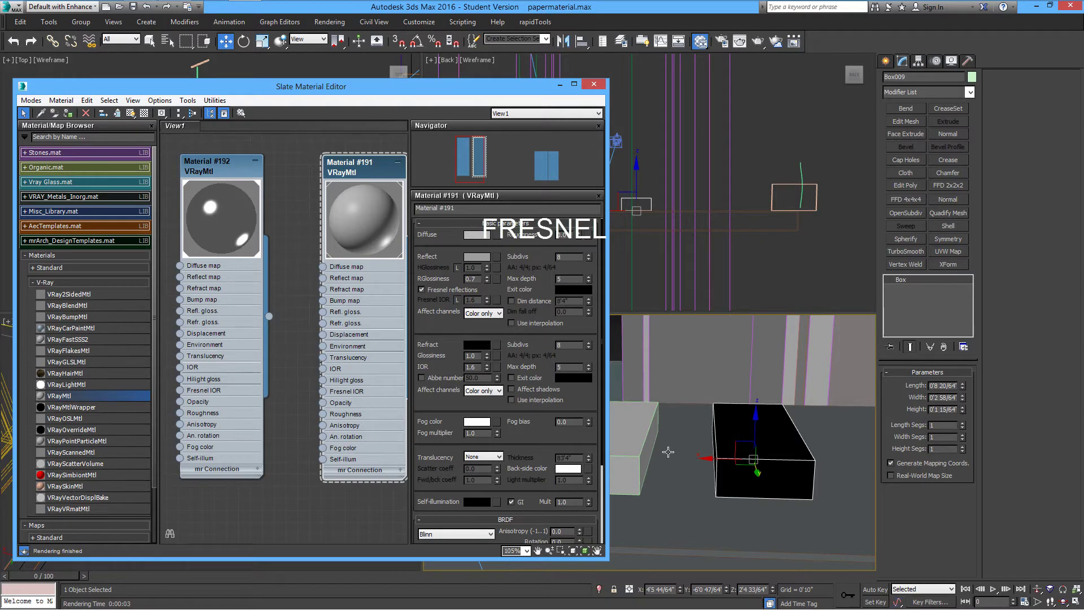
{"action": "left_click", "coordinate": [242, 182]}
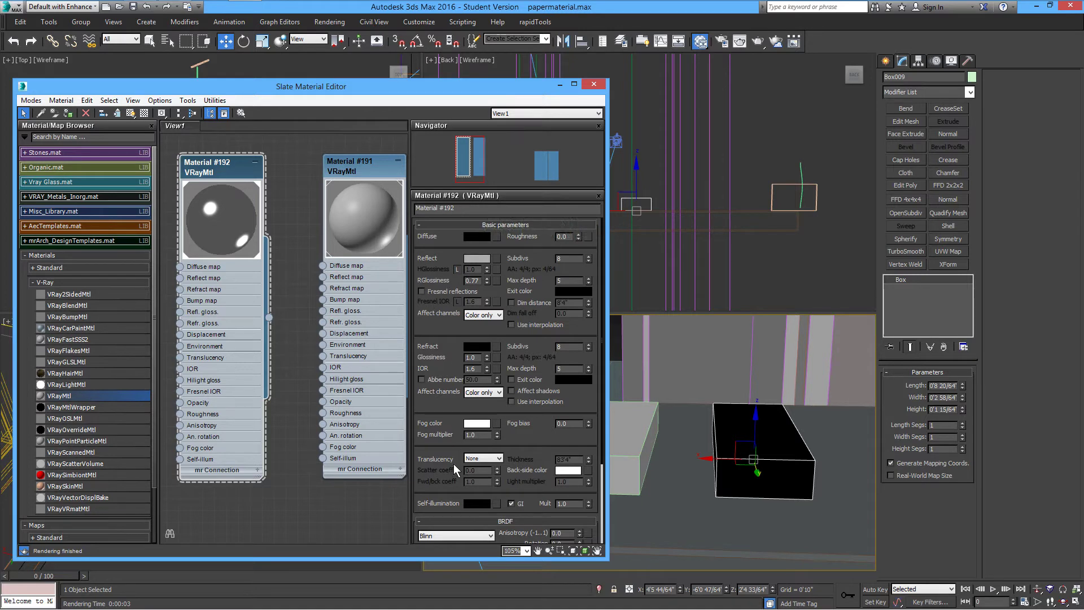
{"action": "scroll", "coordinate": [453, 463], "scroll_direction": "down", "scroll_amount": 3}
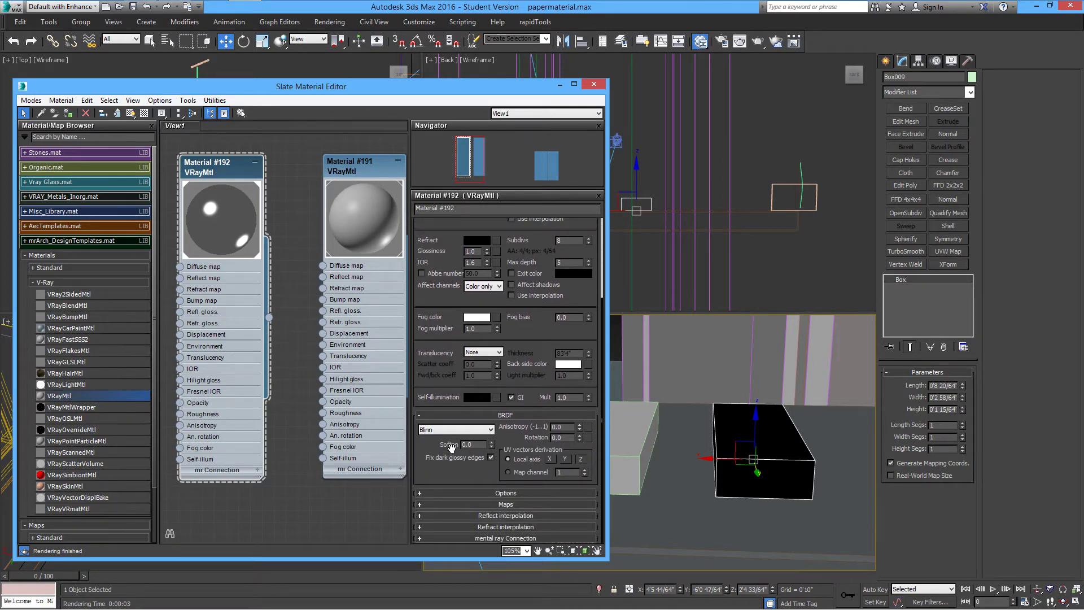
{"action": "left_click", "coordinate": [445, 433]}
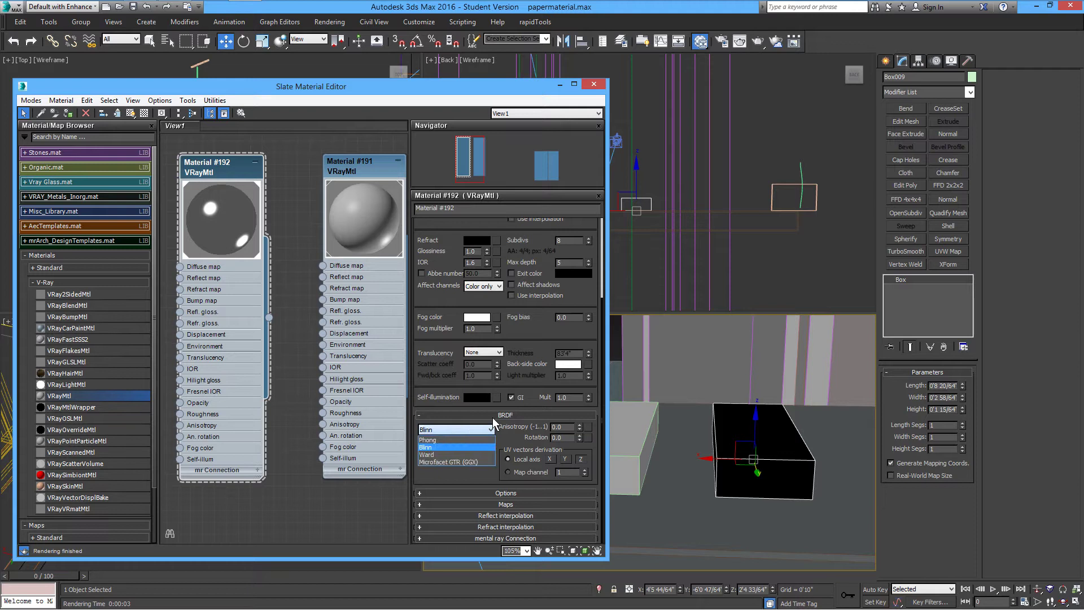
{"action": "left_click", "coordinate": [441, 463]}
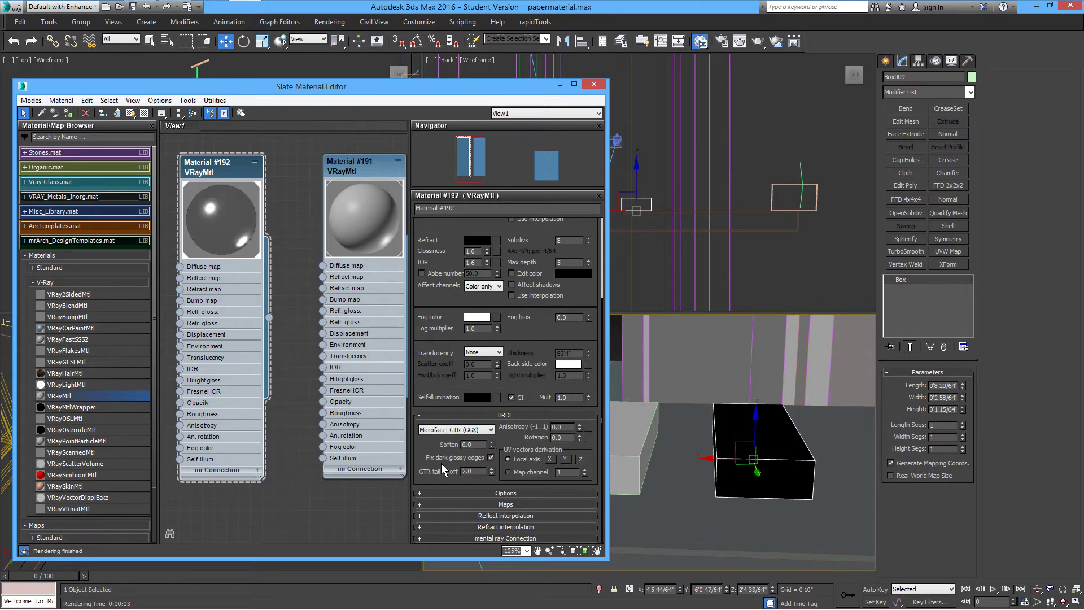
{"action": "left_click", "coordinate": [445, 433]}
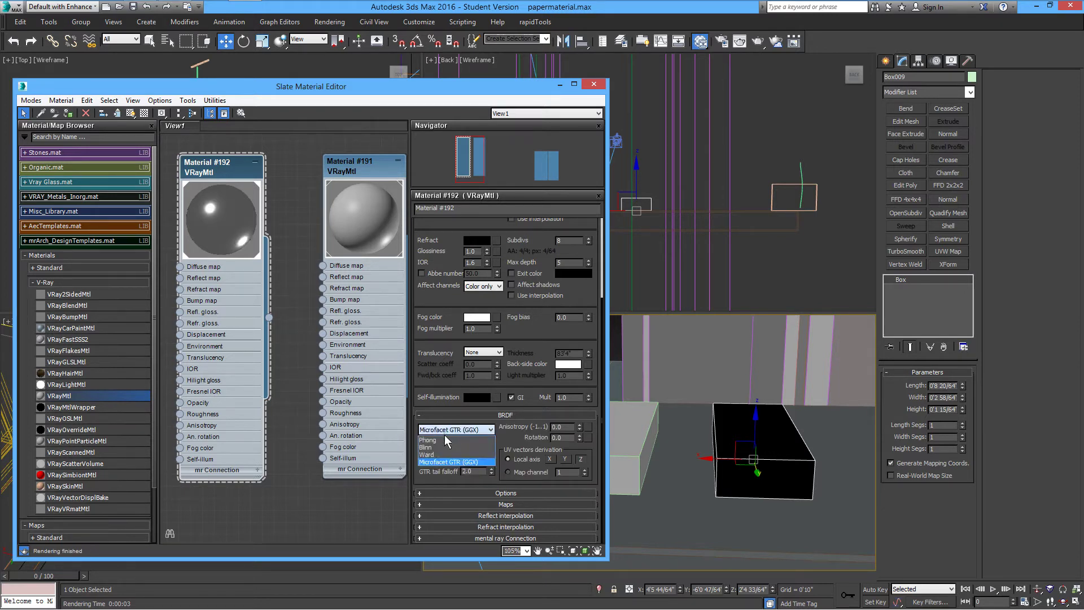
{"action": "left_click", "coordinate": [435, 459]}
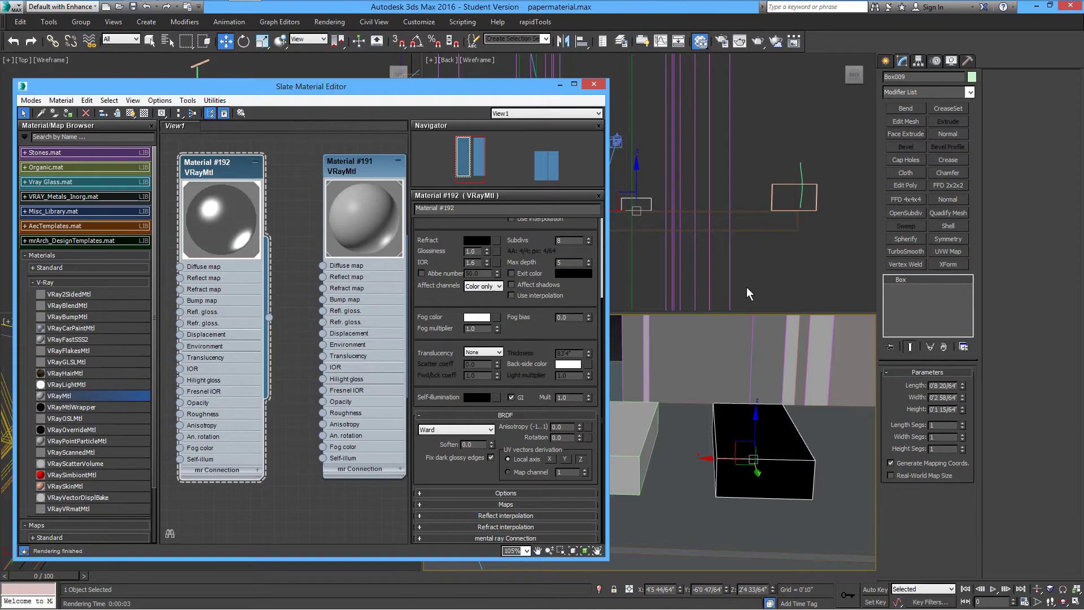
- Render the boxes and view the VRayLighting, then VRayReflection, channels in the frame buffer
{"action": "left_click", "coordinate": [760, 42]}
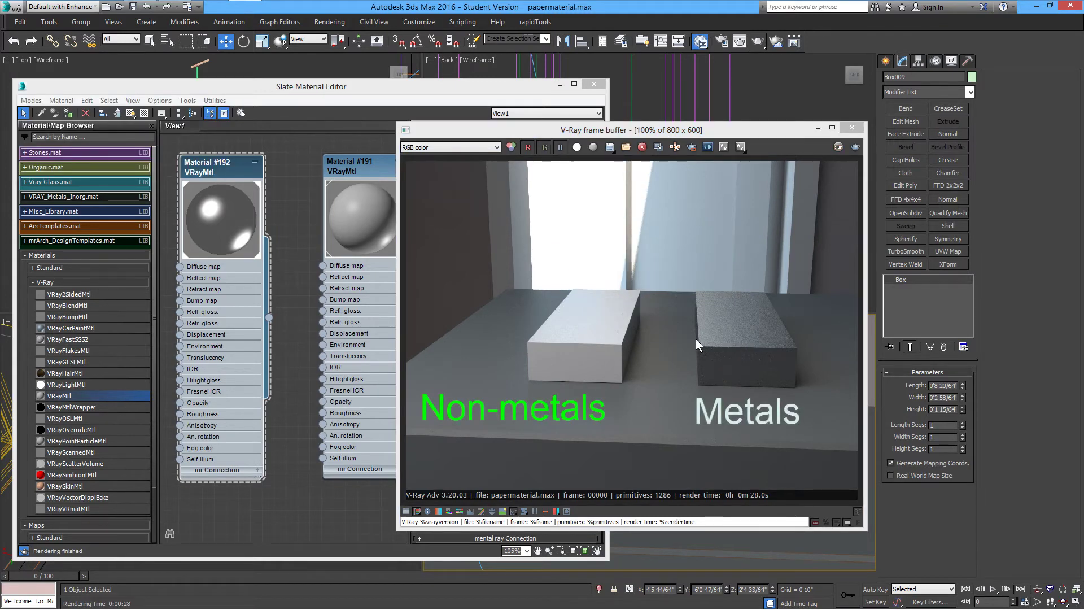
{"action": "left_click", "coordinate": [542, 201]}
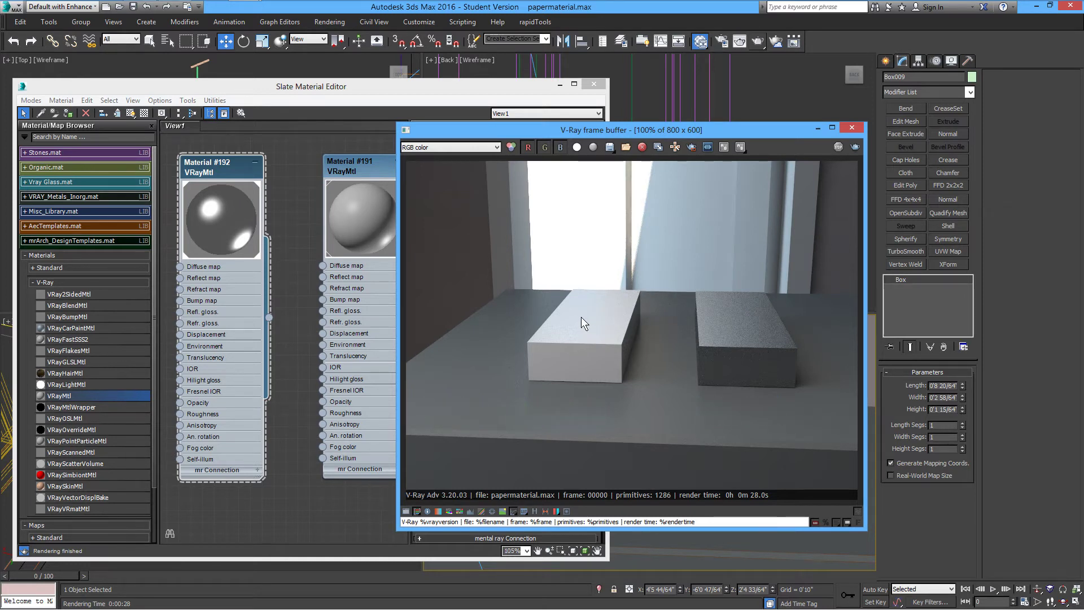
{"action": "left_click", "coordinate": [468, 148]}
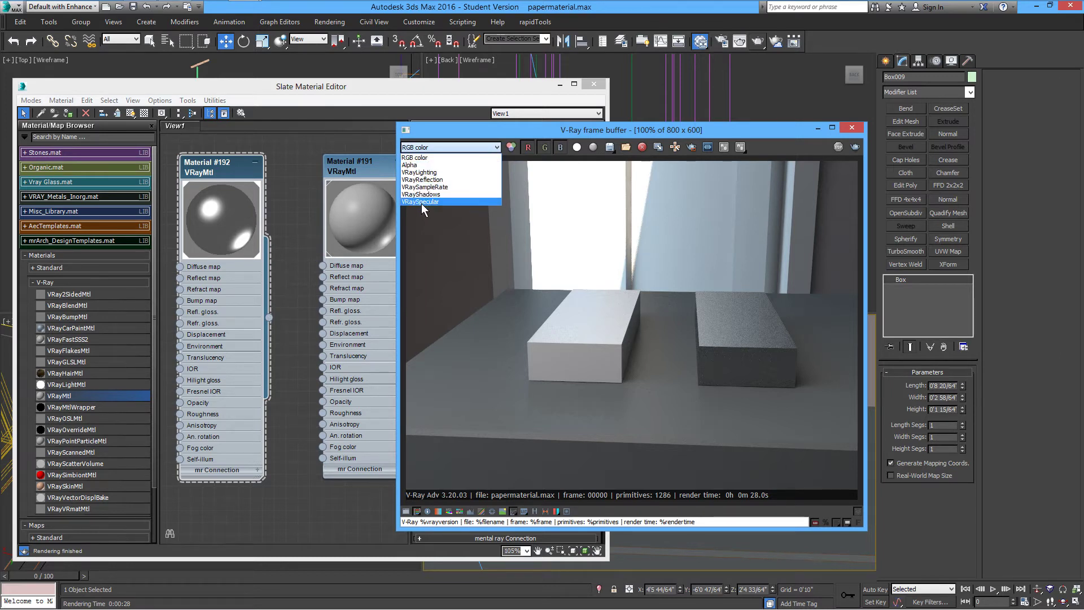
{"action": "left_click", "coordinate": [416, 173]}
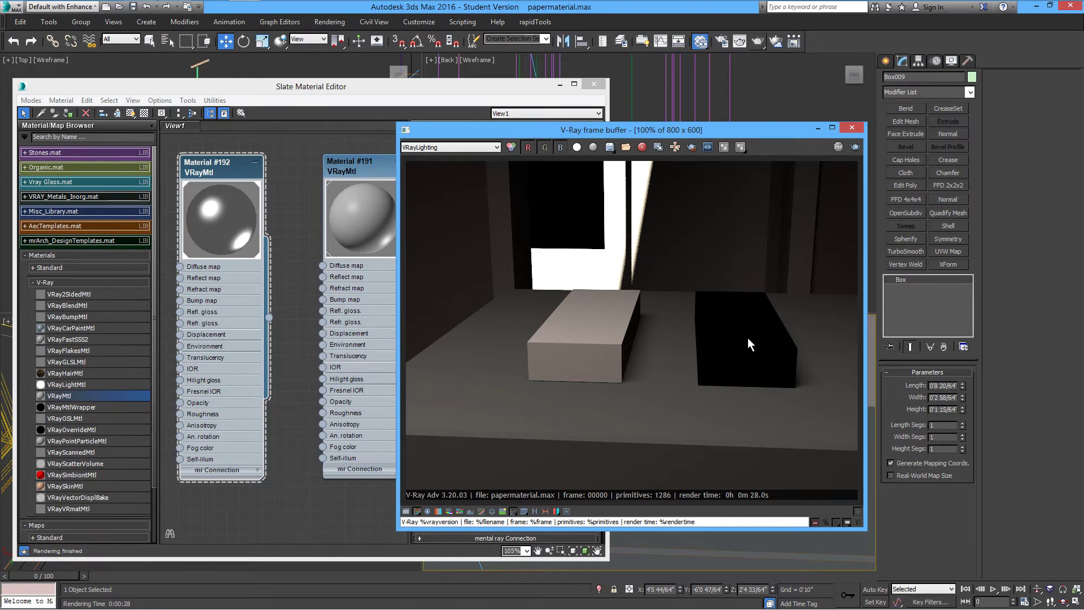
{"action": "left_click", "coordinate": [468, 148]}
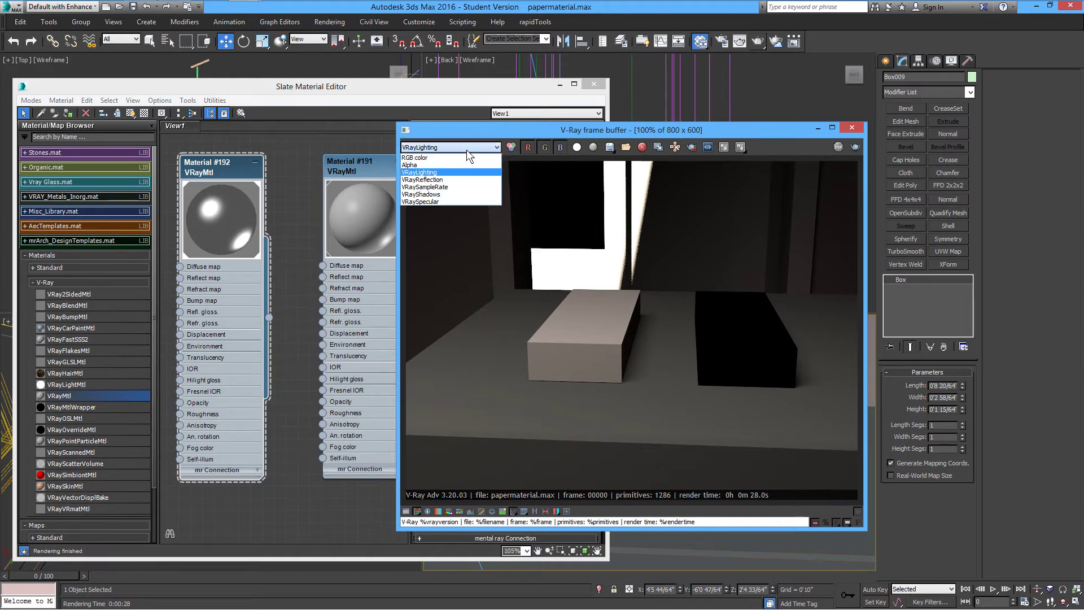
{"action": "left_click", "coordinate": [422, 180]}
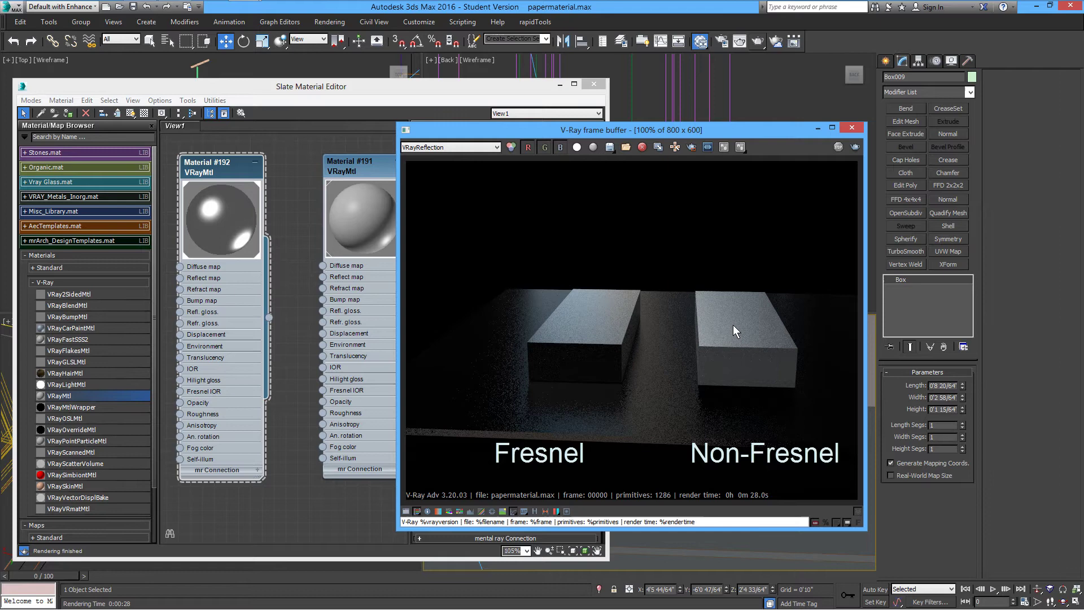
{"action": "left_click", "coordinate": [239, 170]}
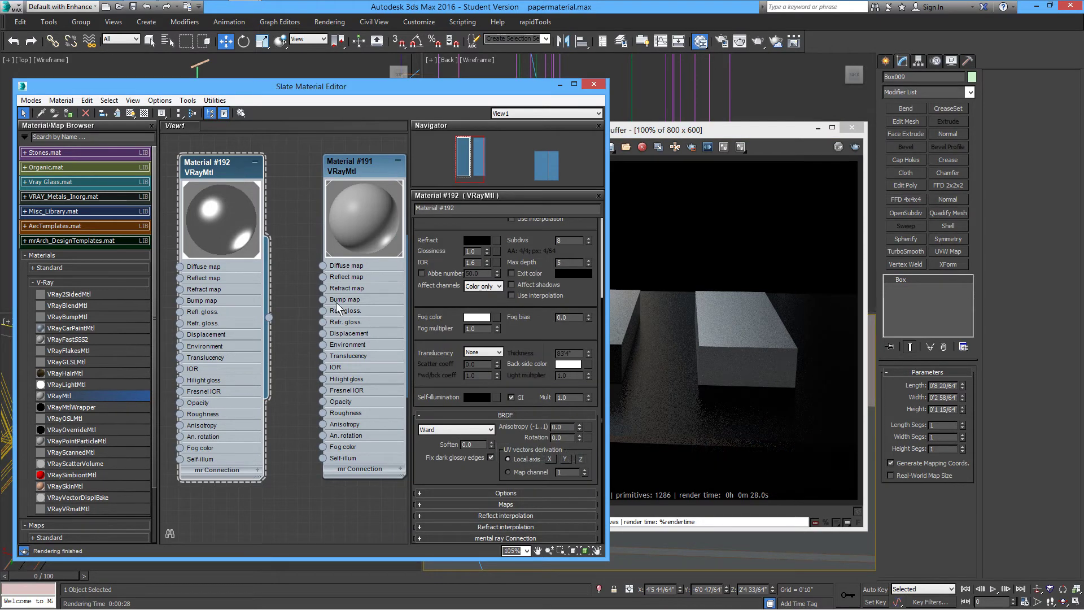
- Set reflection glossiness to 0.81 on both Material #192 and Material #191
{"action": "scroll", "coordinate": [468, 277], "scroll_direction": "up", "scroll_amount": 4}
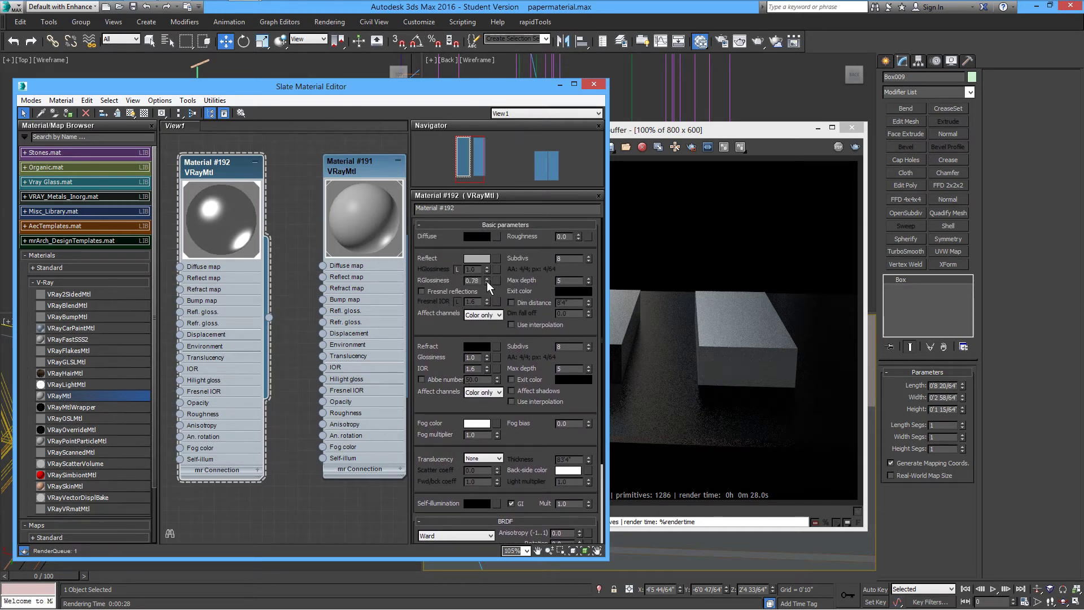
{"action": "left_click_drag", "start_coordinate": [487, 281], "coordinate": [486, 286]}
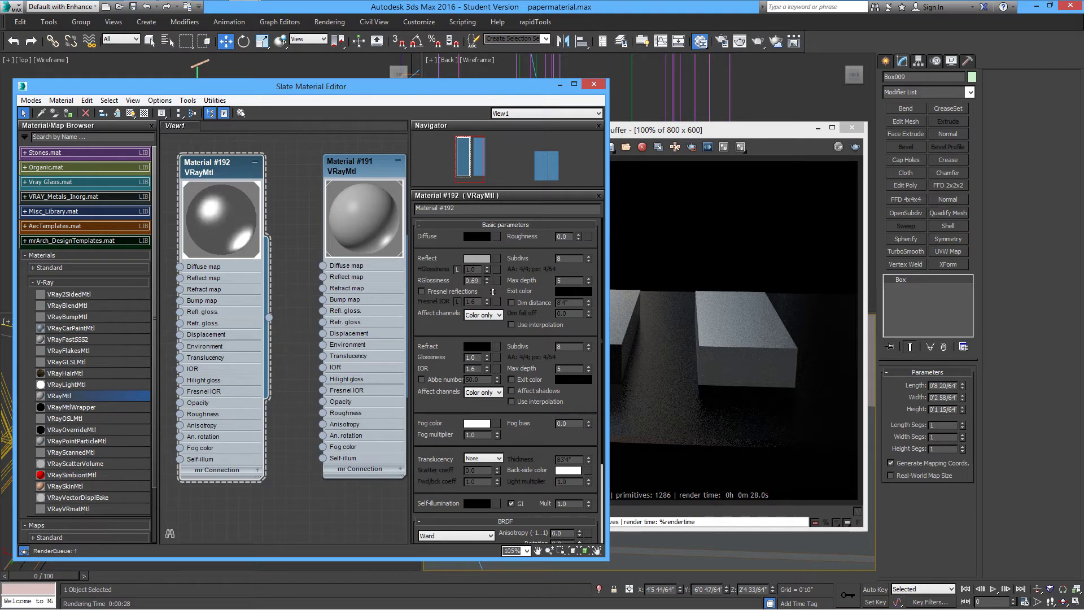
{"action": "left_click", "coordinate": [354, 173]}
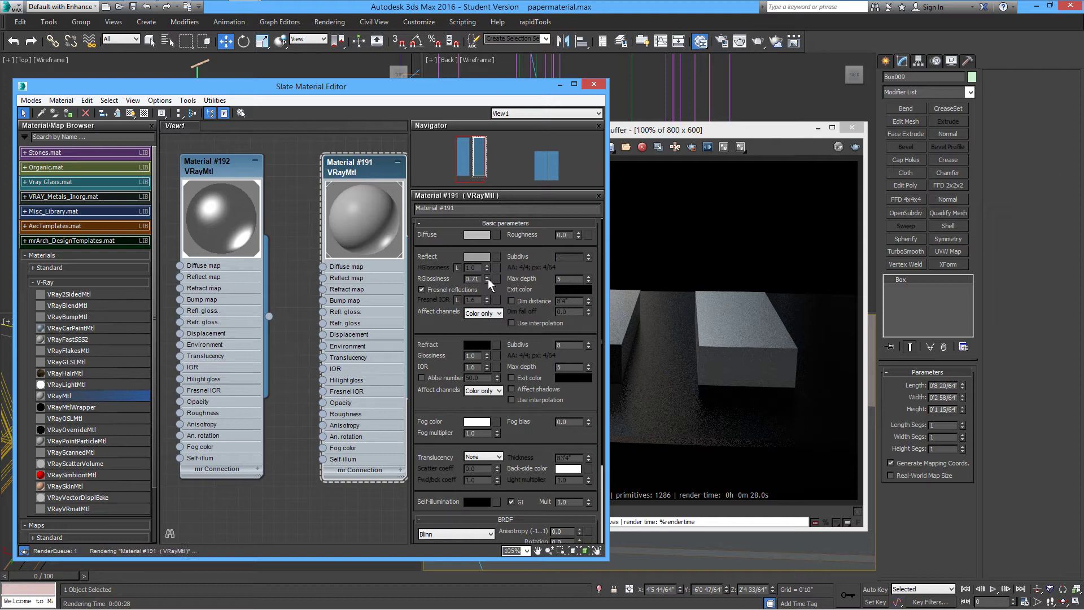
{"action": "left_click_drag", "start_coordinate": [488, 279], "coordinate": [493, 282]}
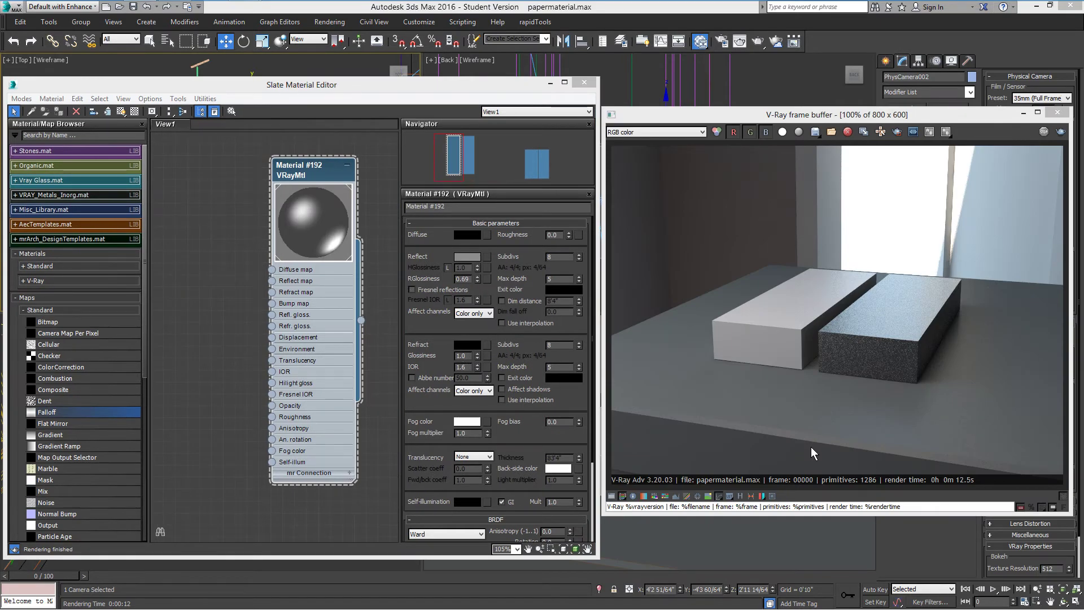
- Set Material #192's Reflect colour to black
{"action": "left_click", "coordinate": [324, 181]}
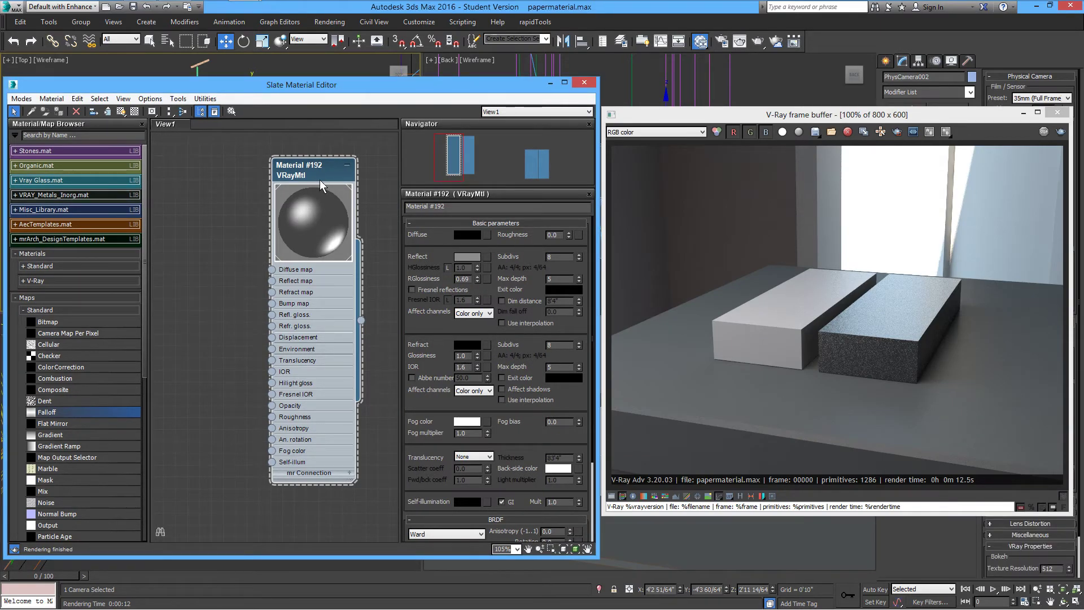
{"action": "left_click", "coordinate": [465, 256]}
{"action": "left_click_drag", "start_coordinate": [386, 142], "coordinate": [388, 116]}
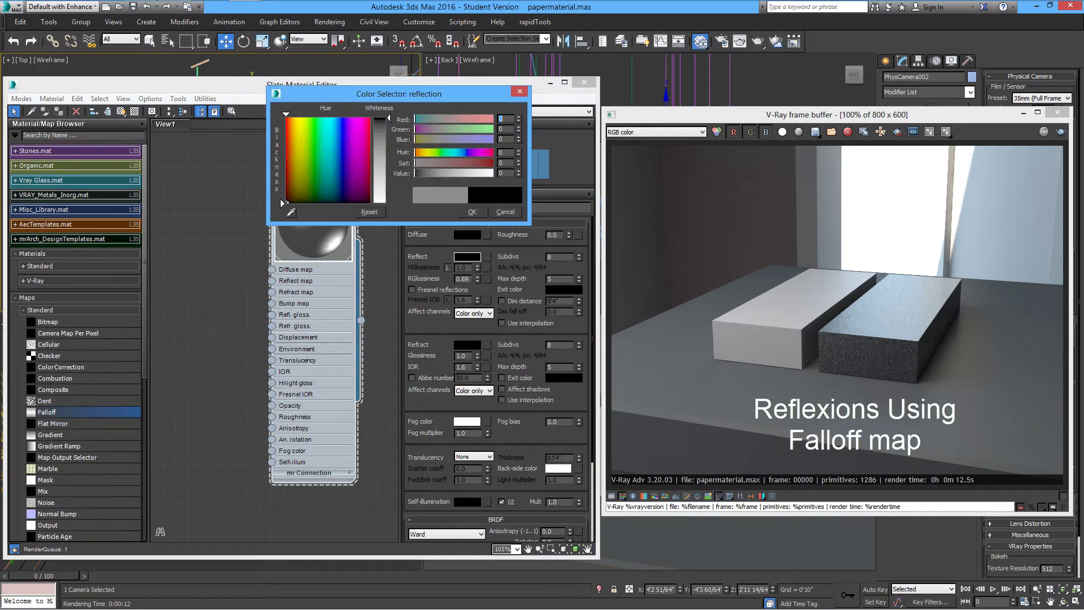
{"action": "left_click", "coordinate": [473, 212]}
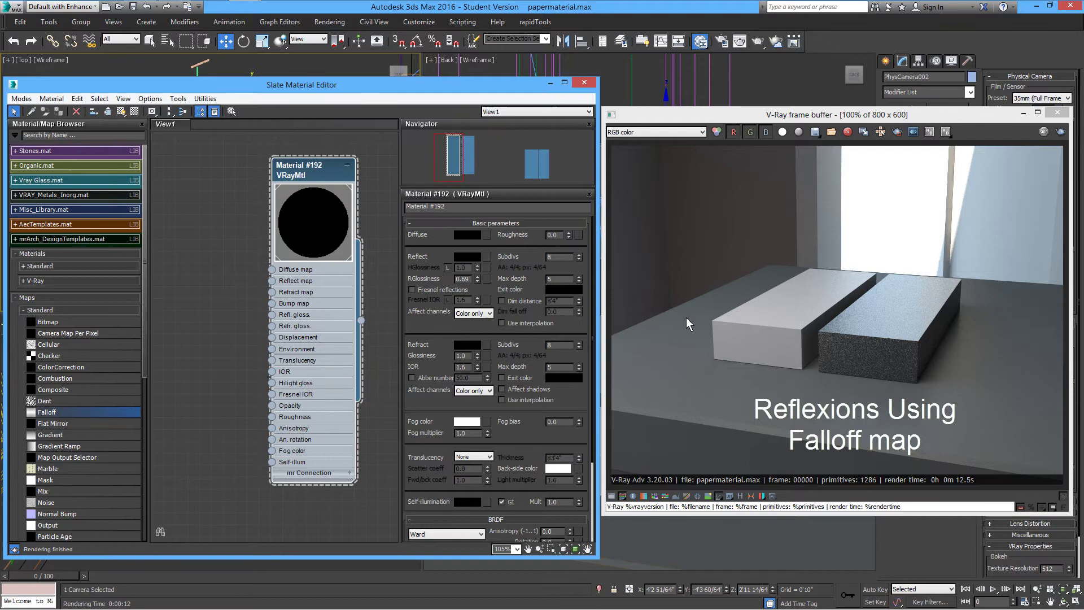
- Region-render the dark block, then add a Falloff map node (Map #50) to View1
{"action": "left_click", "coordinate": [896, 131]}
{"action": "left_click_drag", "start_coordinate": [869, 269], "coordinate": [889, 387]}
{"action": "left_click", "coordinate": [1060, 134]}
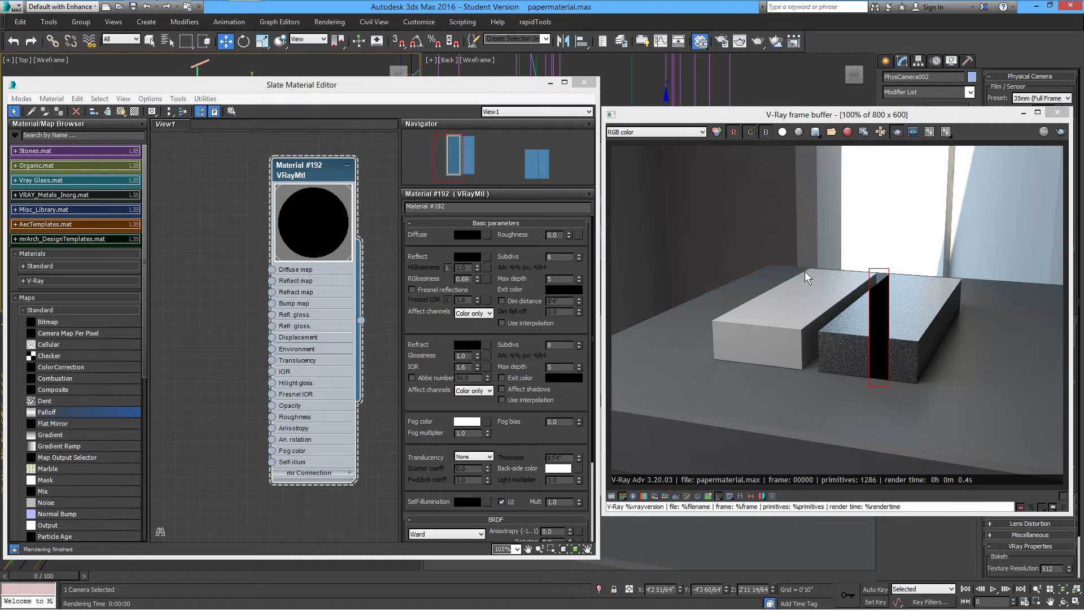
{"action": "left_click_drag", "start_coordinate": [812, 248], "coordinate": [981, 408]}
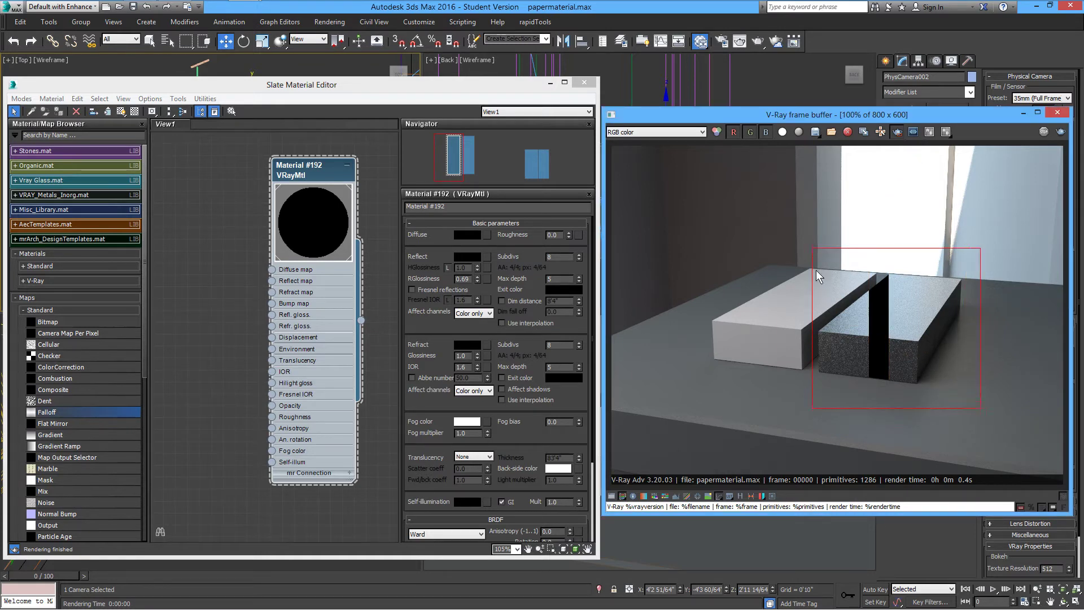
{"action": "left_click", "coordinate": [182, 354]}
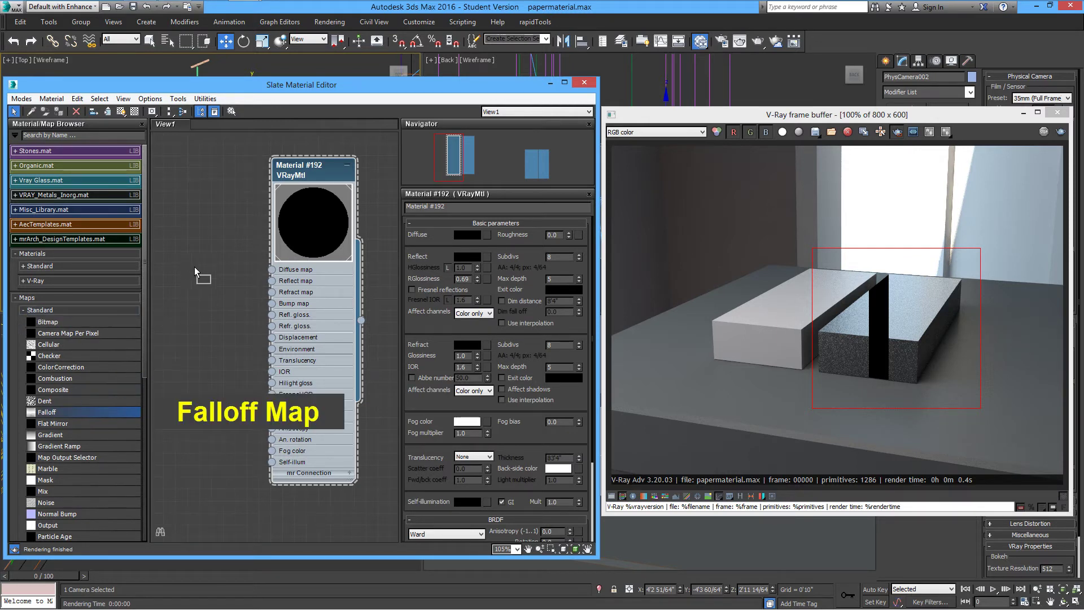
{"action": "left_click_drag", "start_coordinate": [195, 268], "coordinate": [195, 266]}
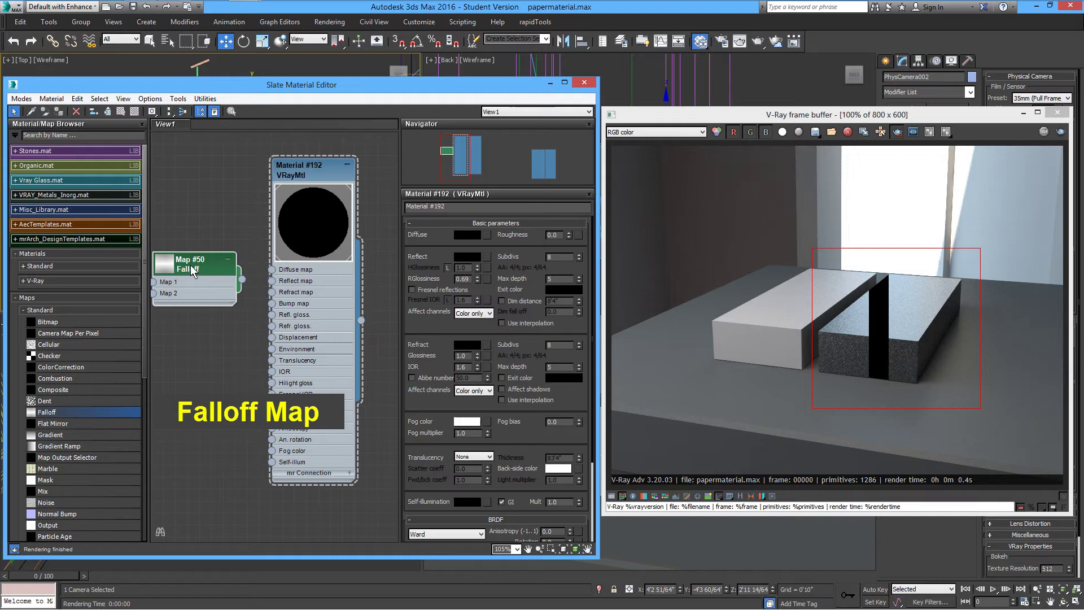
- Show Falloff Map #50's parameters and keep the Perpendicular / Parallel falloff type
{"action": "double_click", "coordinate": [191, 266]}
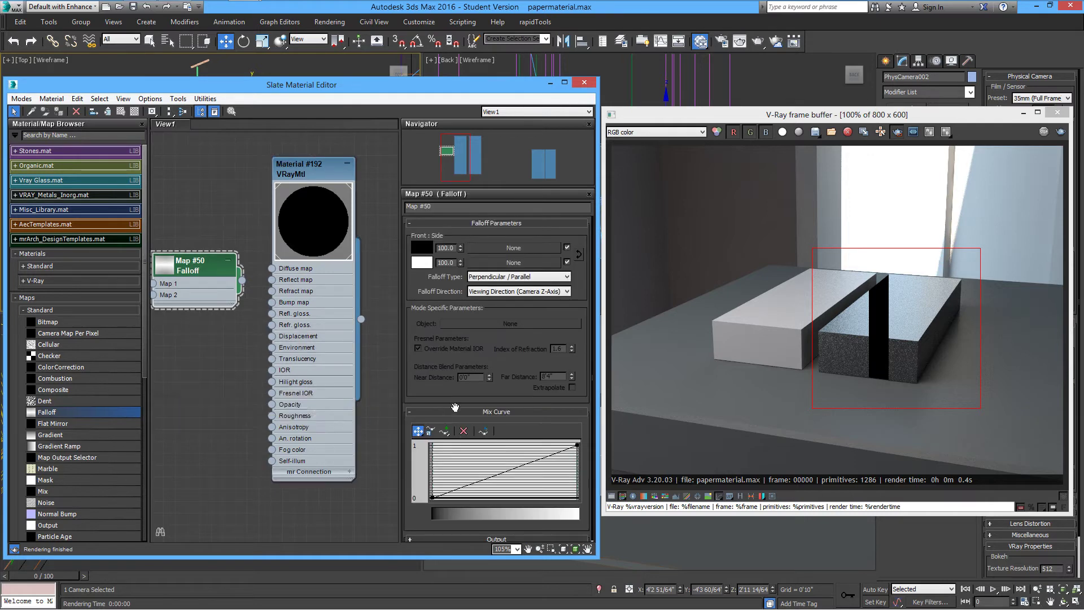
{"action": "left_click_drag", "start_coordinate": [455, 406], "coordinate": [455, 403]}
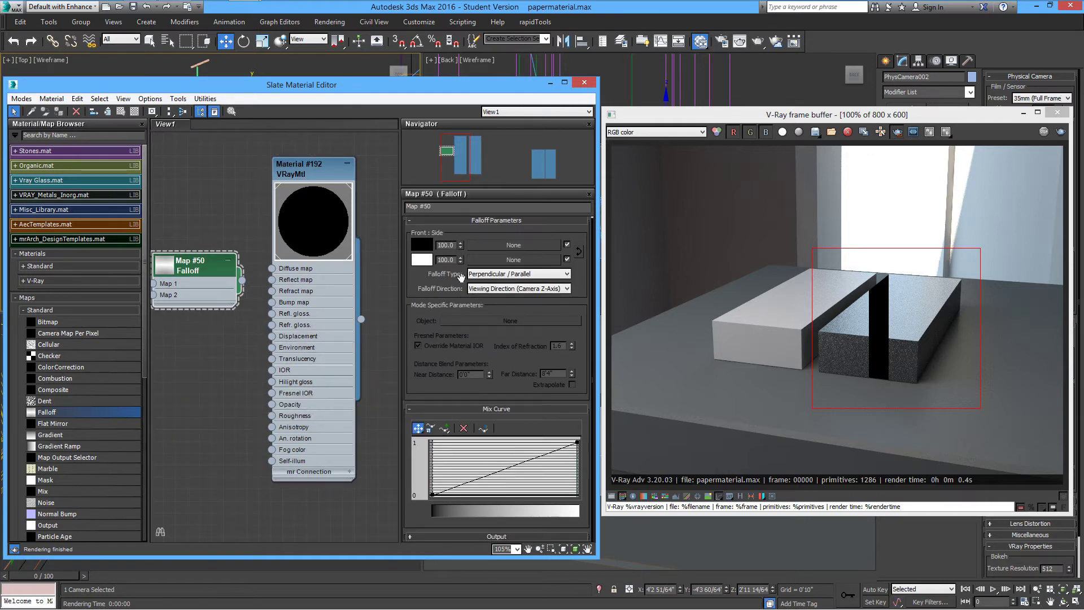
{"action": "left_click", "coordinate": [496, 275]}
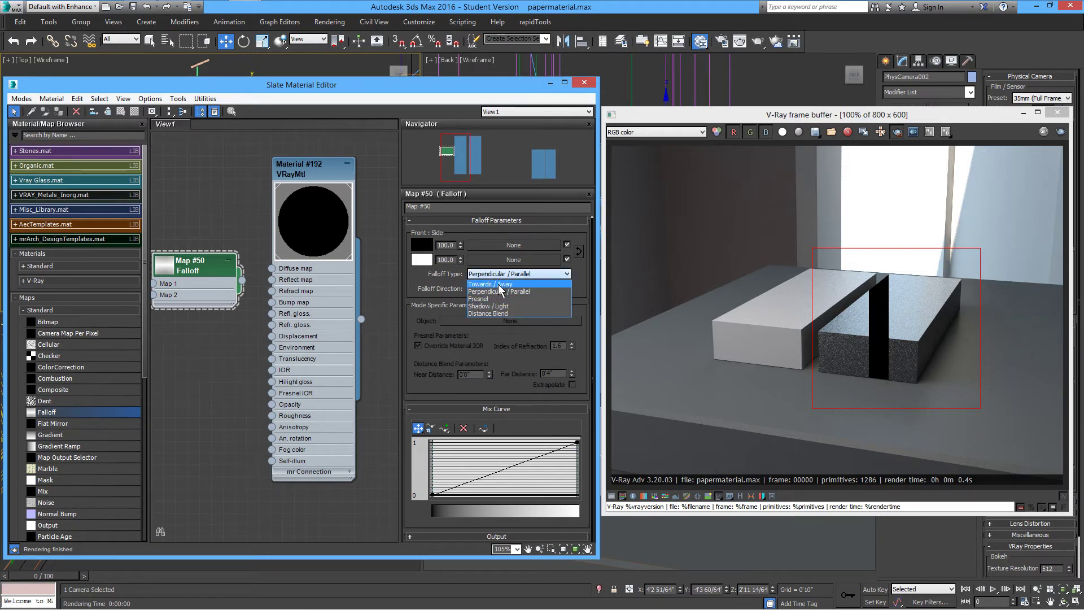
{"action": "left_click", "coordinate": [495, 292]}
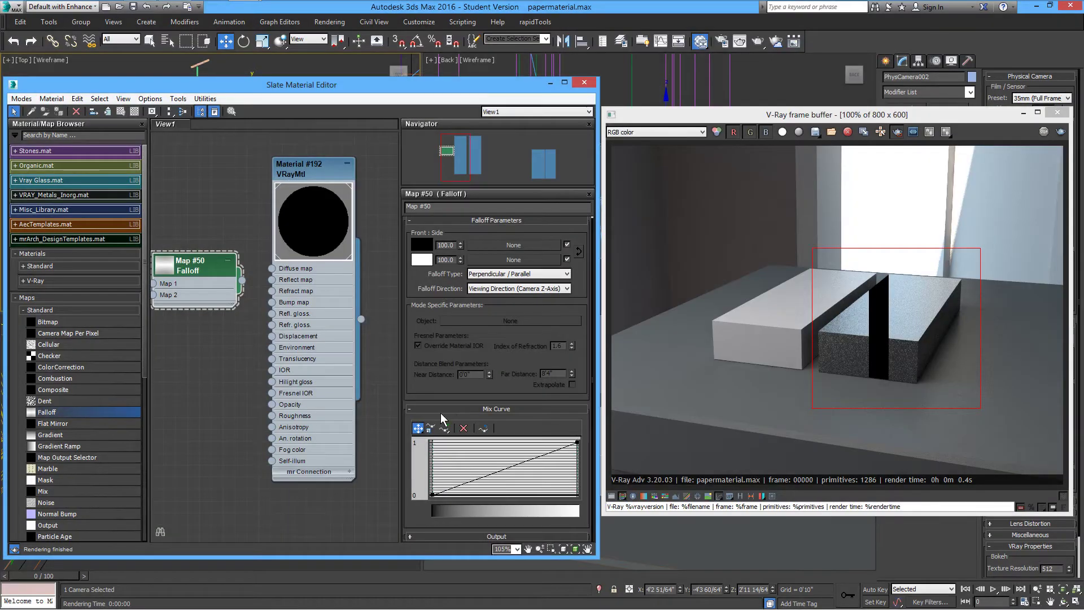
- Enable the Falloff map's Color Map curve in its Output settings
{"action": "left_click", "coordinate": [440, 411]}
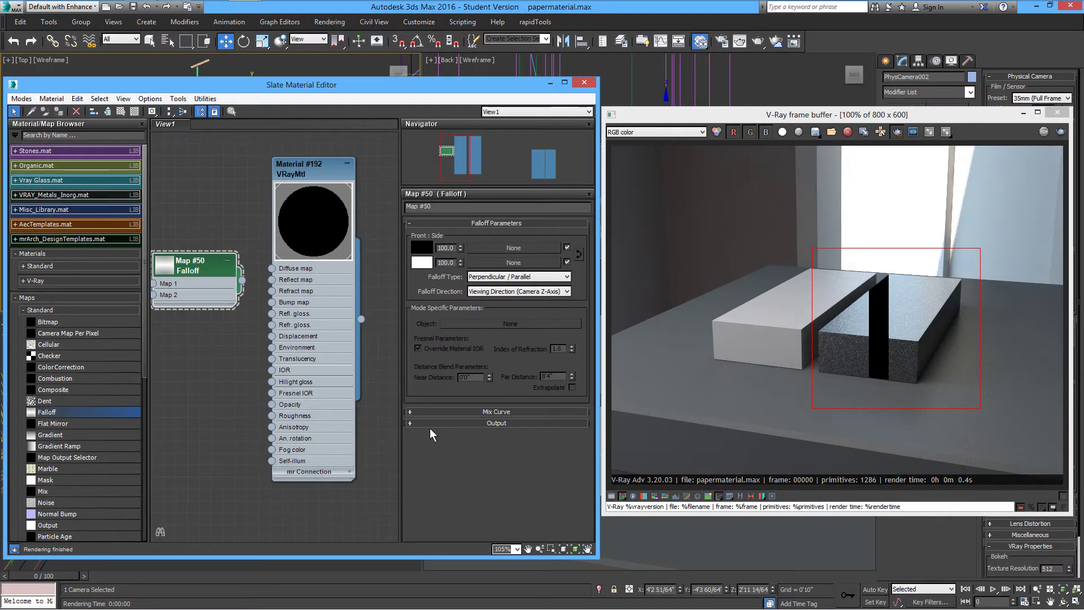
{"action": "left_click", "coordinate": [429, 425]}
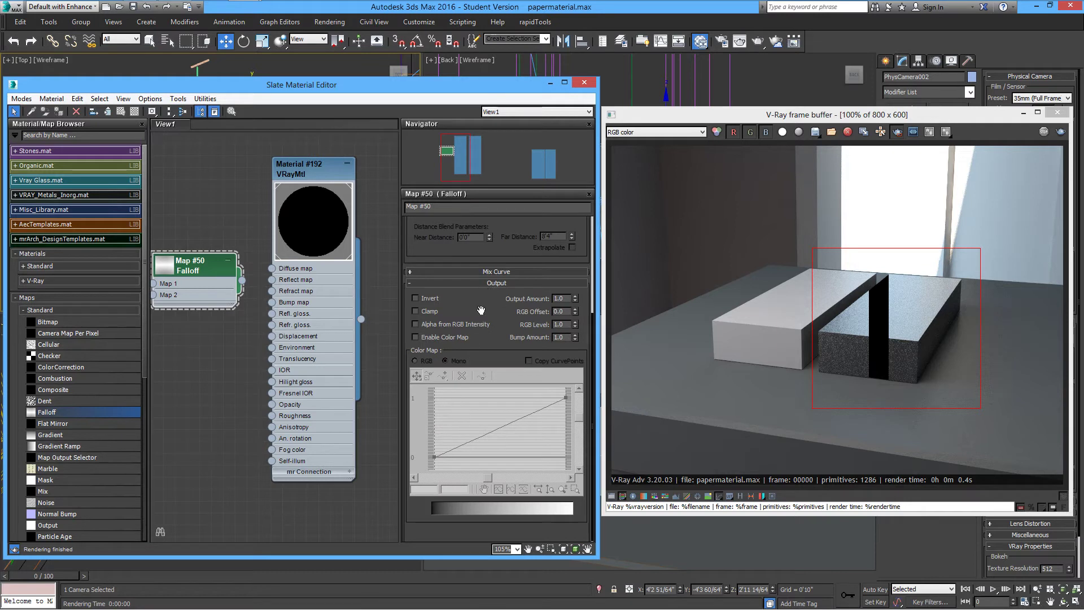
{"action": "left_click", "coordinate": [415, 338]}
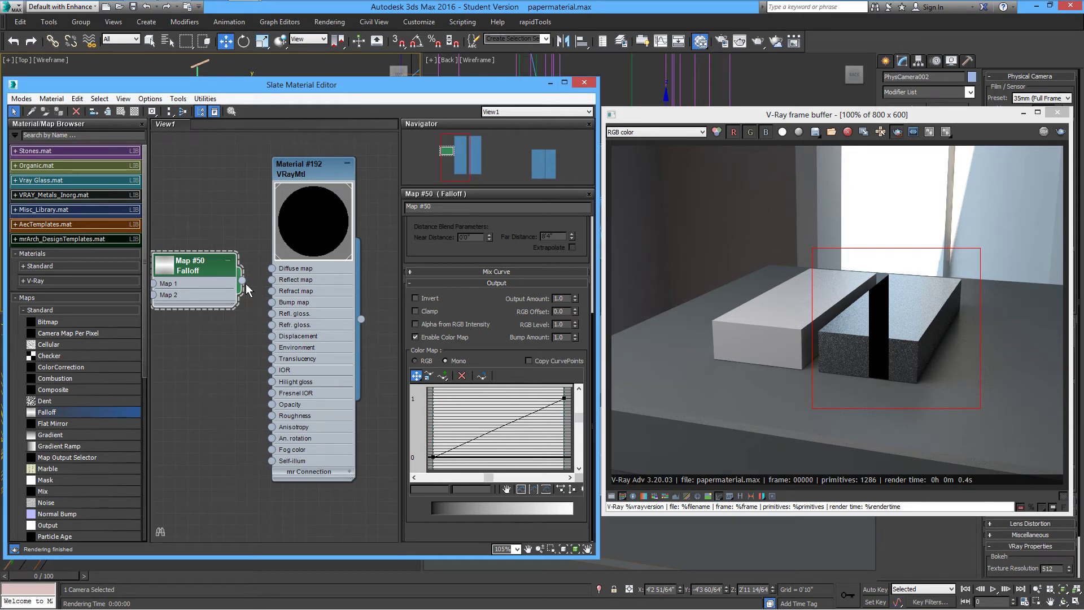
- Wire Falloff Map #50 into Material #192's Reflect map and region-render the dark block
{"action": "left_click_drag", "start_coordinate": [242, 280], "coordinate": [272, 280]}
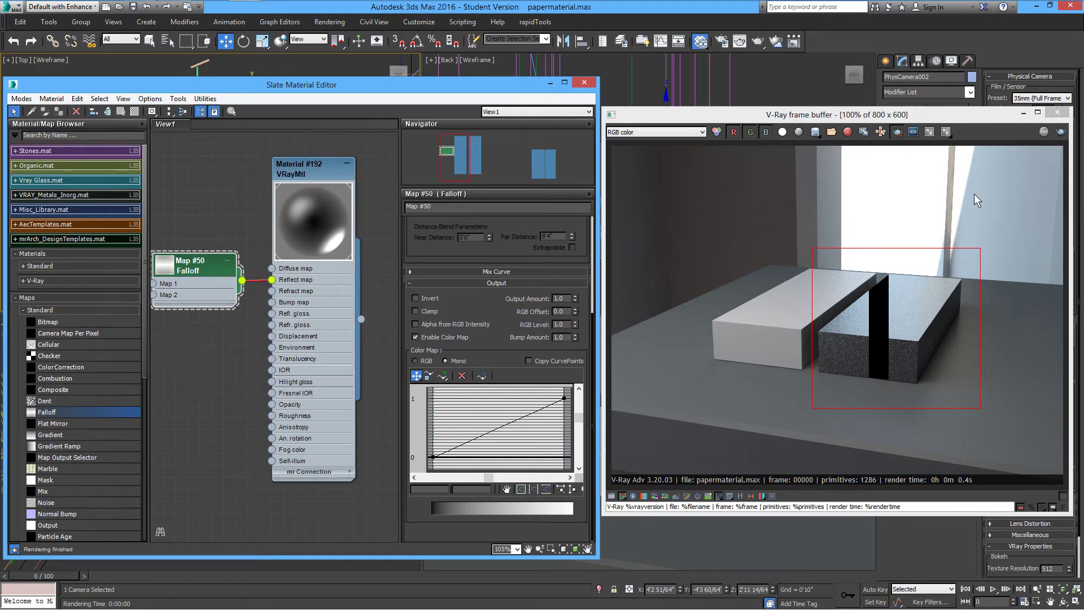
{"action": "left_click_drag", "start_coordinate": [815, 251], "coordinate": [887, 398]}
{"action": "left_click", "coordinate": [1064, 132]}
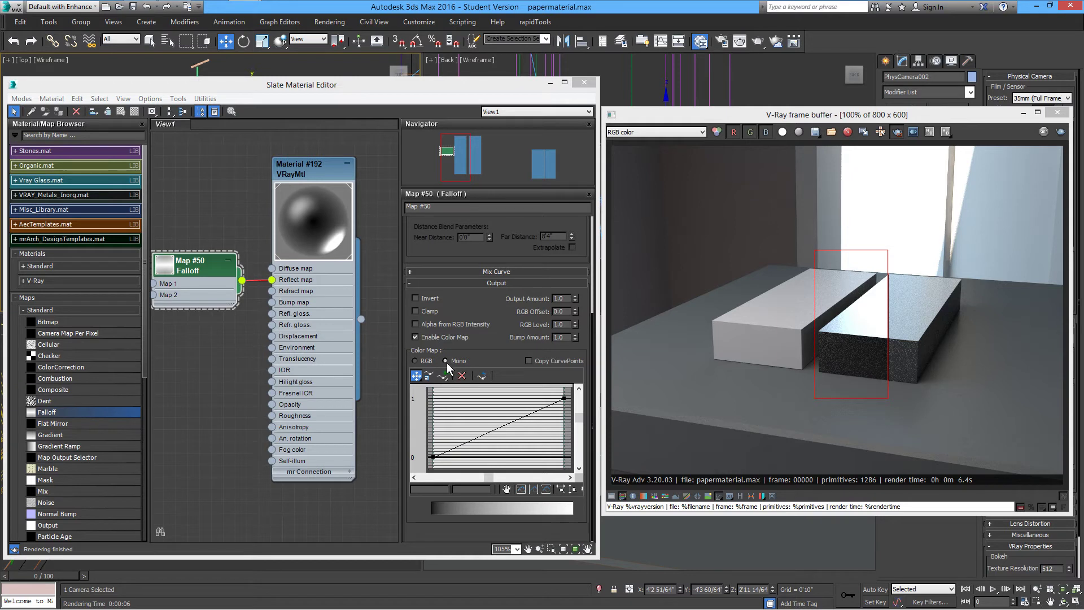
- Insert a Bezier-Smooth control point in the middle of the Falloff curve
{"action": "left_click", "coordinate": [442, 376]}
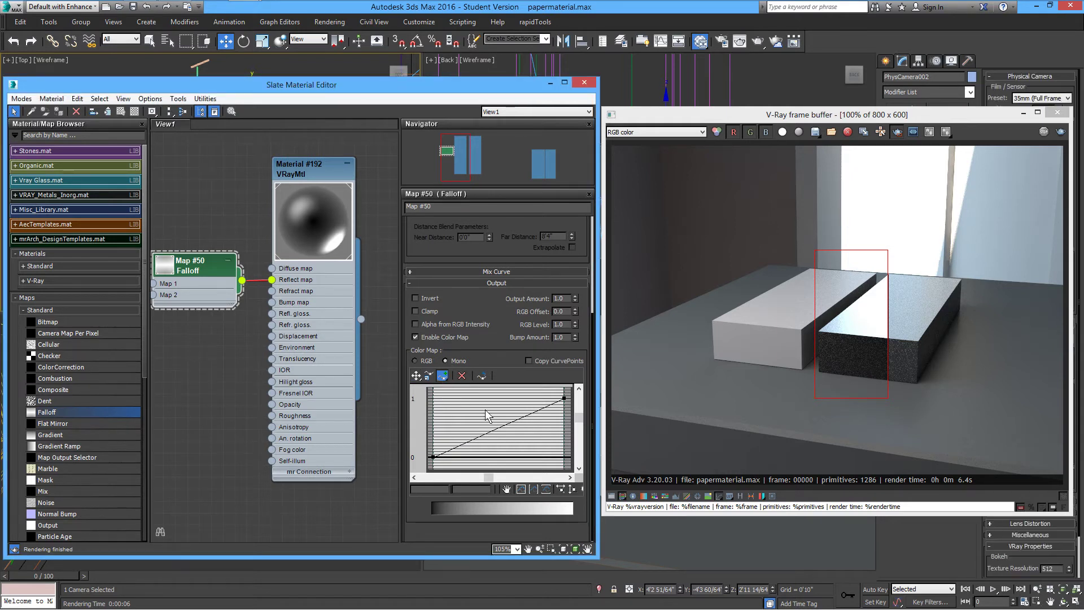
{"action": "left_click", "coordinate": [518, 419]}
{"action": "right_click", "coordinate": [520, 424]}
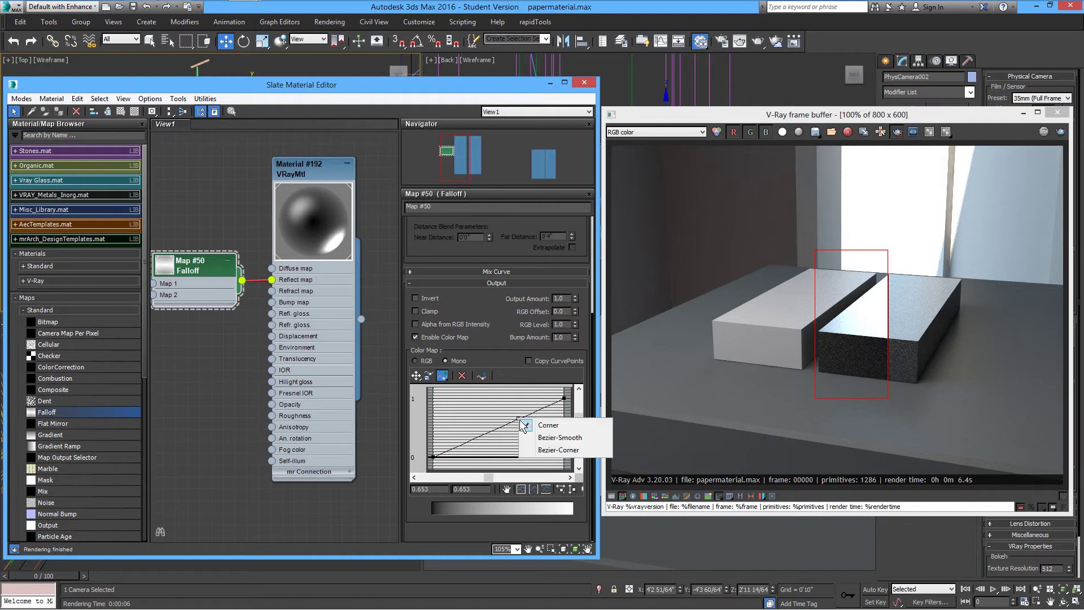
{"action": "left_click", "coordinate": [546, 440]}
- Drag the point into a low, late-rising curve and region-render the right block
{"action": "left_click", "coordinate": [416, 377]}
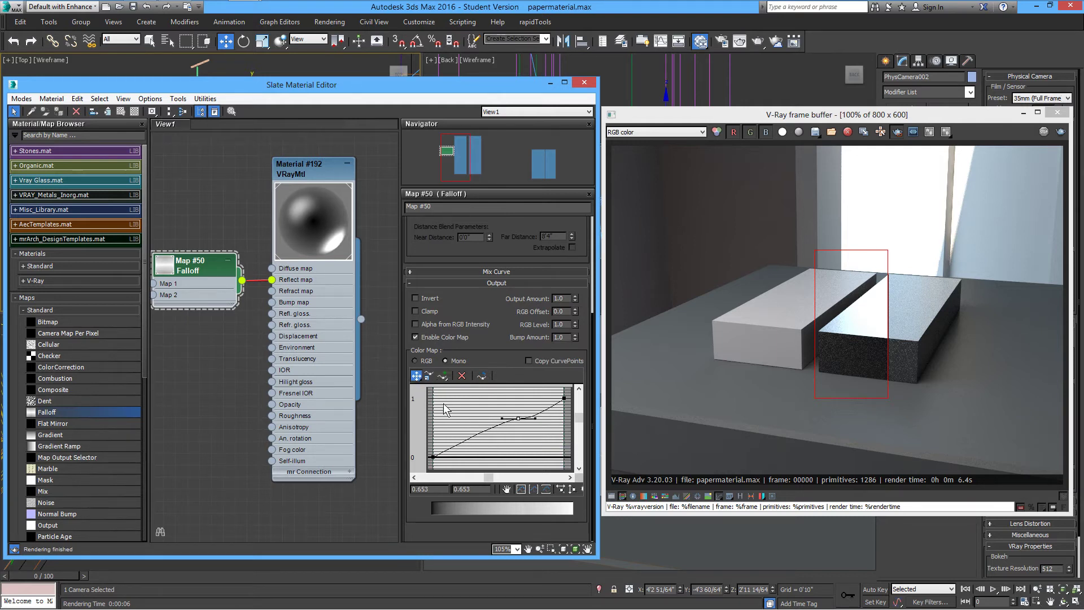
{"action": "left_click_drag", "start_coordinate": [502, 418], "coordinate": [501, 426]}
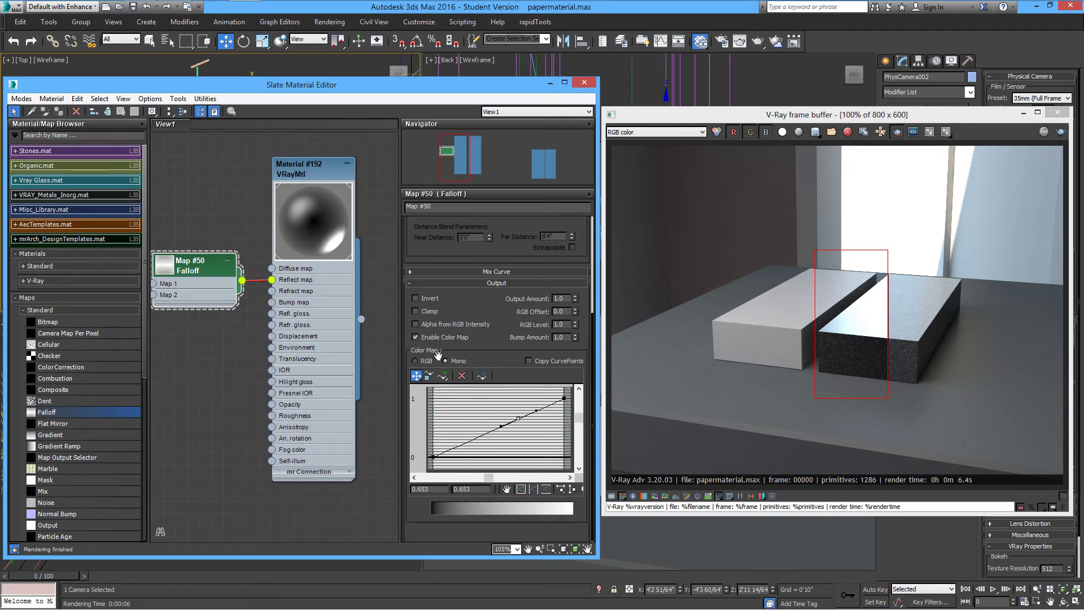
{"action": "left_click_drag", "start_coordinate": [519, 418], "coordinate": [470, 406]}
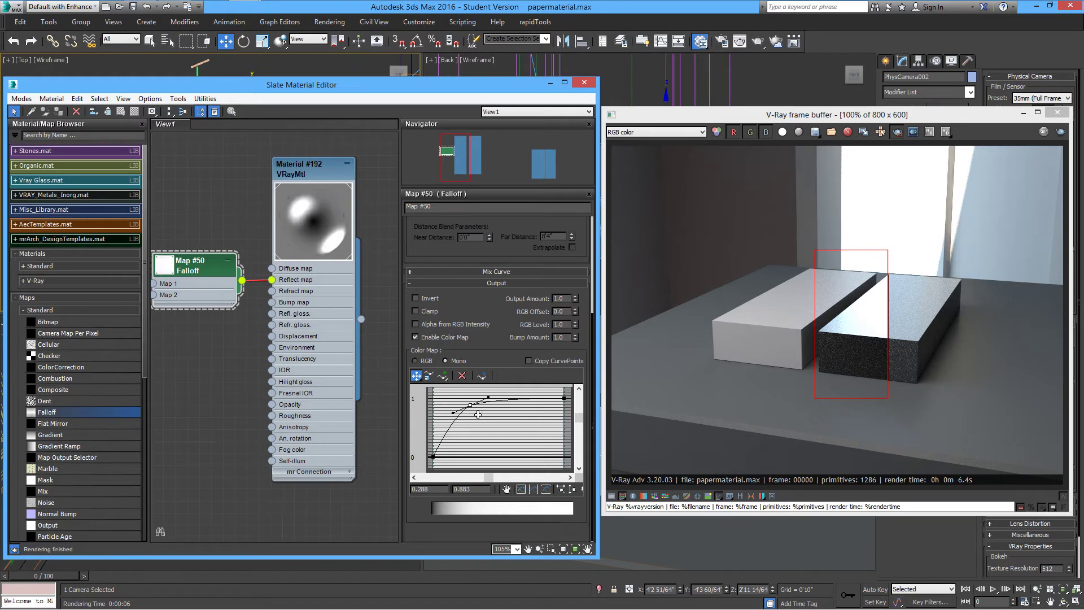
{"action": "left_click_drag", "start_coordinate": [470, 406], "coordinate": [538, 444]}
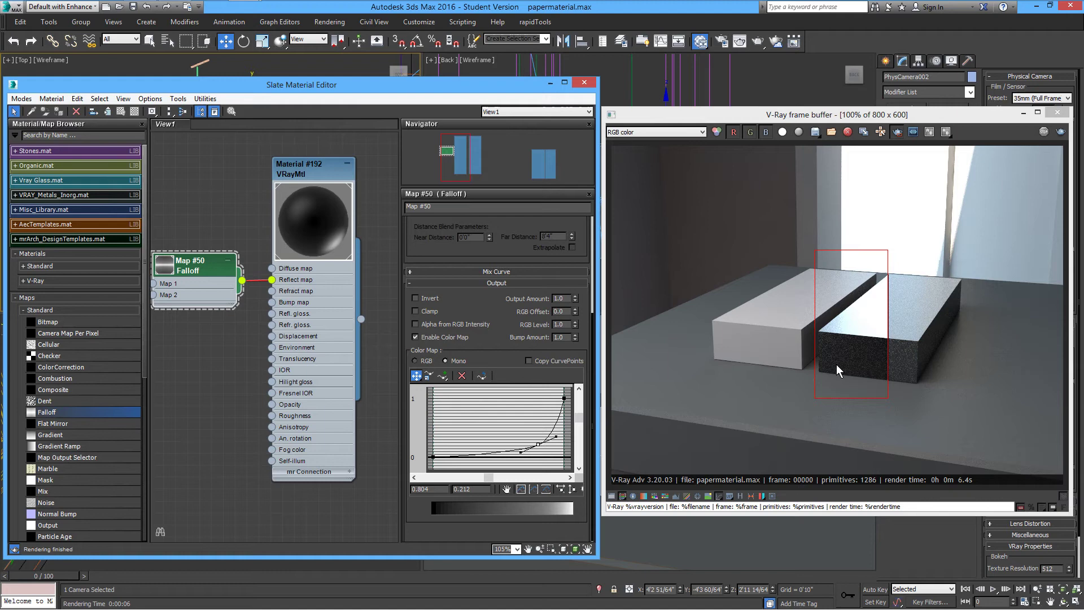
{"action": "left_click_drag", "start_coordinate": [890, 269], "coordinate": [963, 395]}
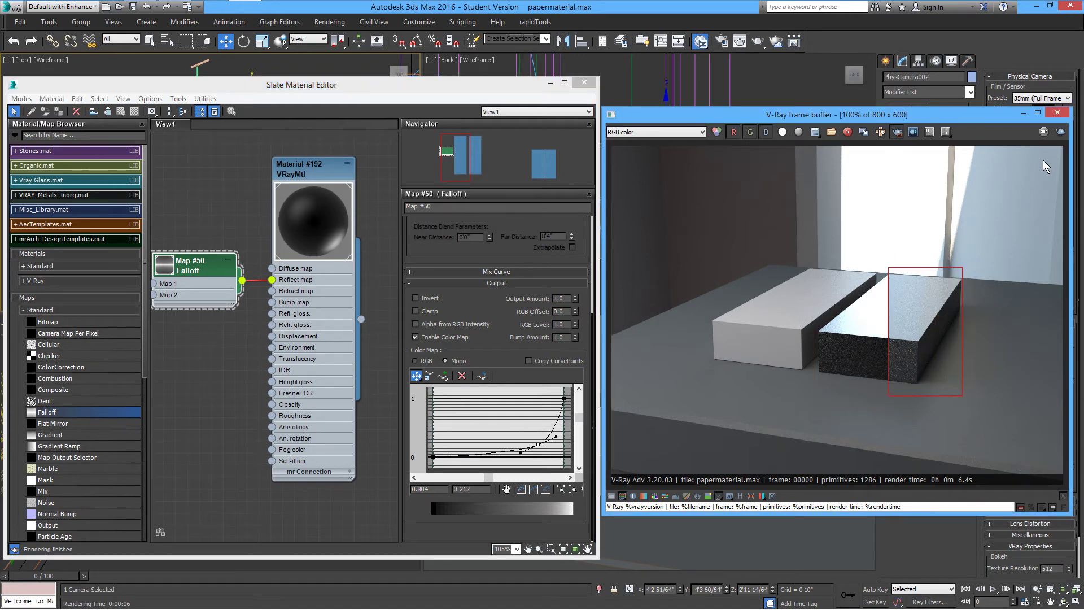
{"action": "left_click", "coordinate": [1060, 133]}
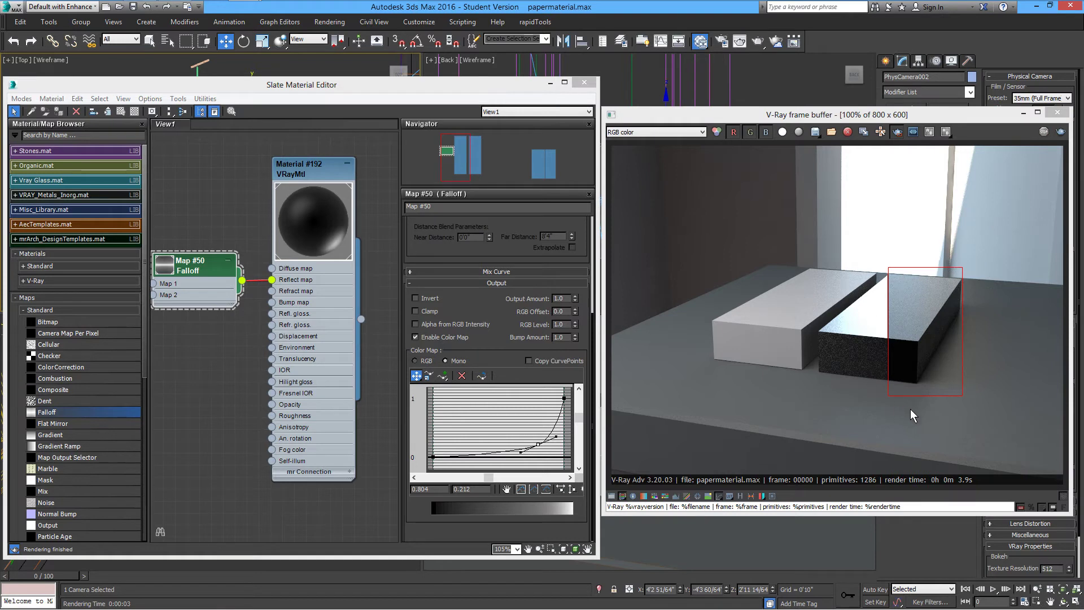
- Raise the curve's starting point to 0.642, lift the bottom point, and change its type
{"action": "left_click", "coordinate": [442, 465]}
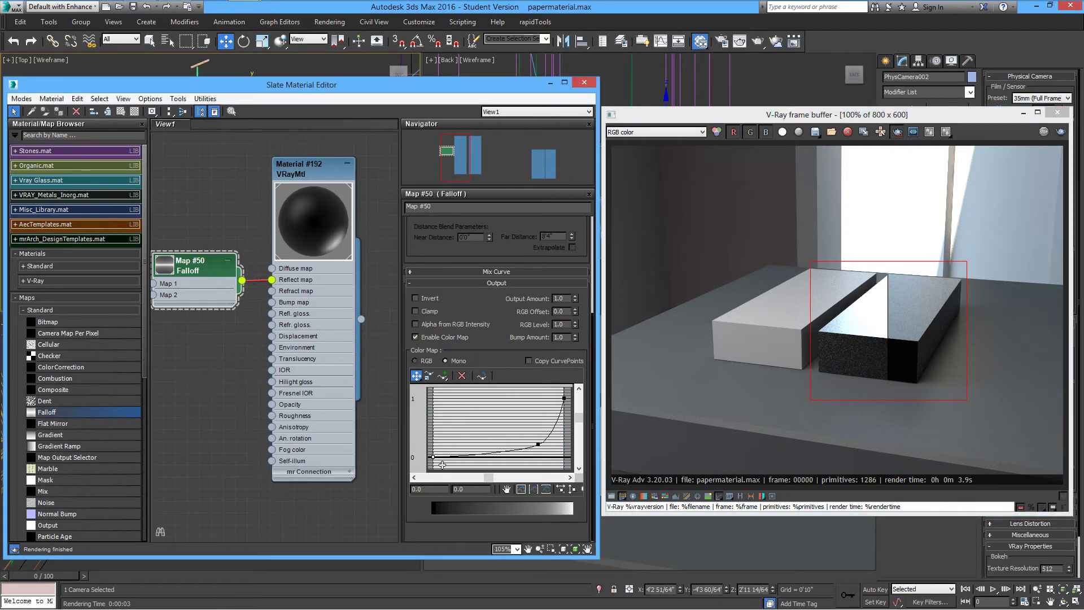
{"action": "left_click_drag", "start_coordinate": [442, 466], "coordinate": [438, 422]}
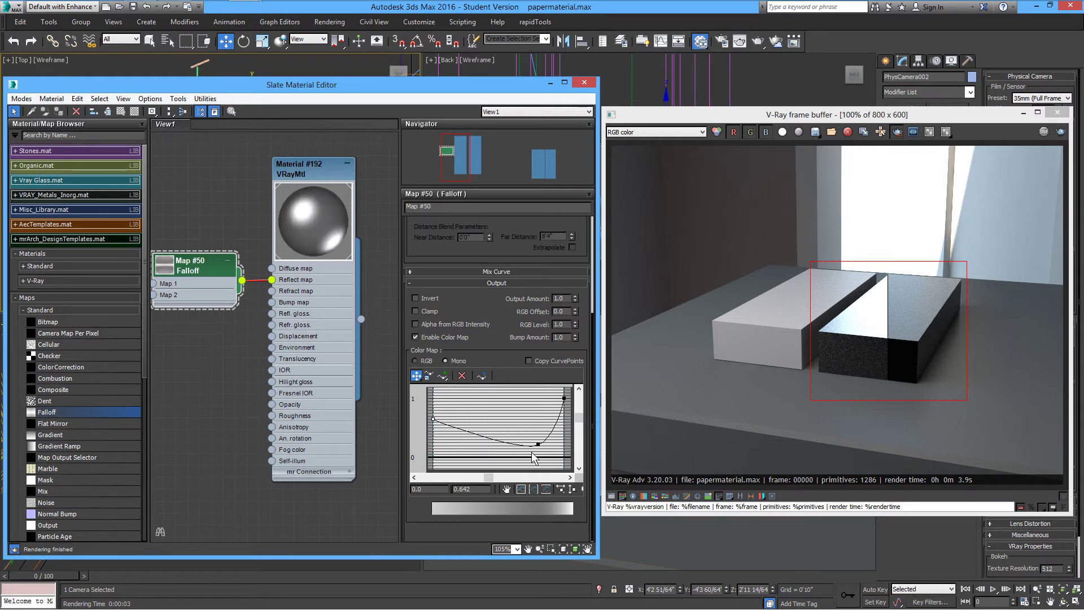
{"action": "mouse_move", "coordinate": [538, 445]}
{"action": "left_mouse_down"}
{"action": "mouse_move", "coordinate": [535, 415]}
{"action": "mouse_move", "coordinate": [554, 414]}
{"action": "mouse_move", "coordinate": [540, 423]}
{"action": "left_mouse_up"}
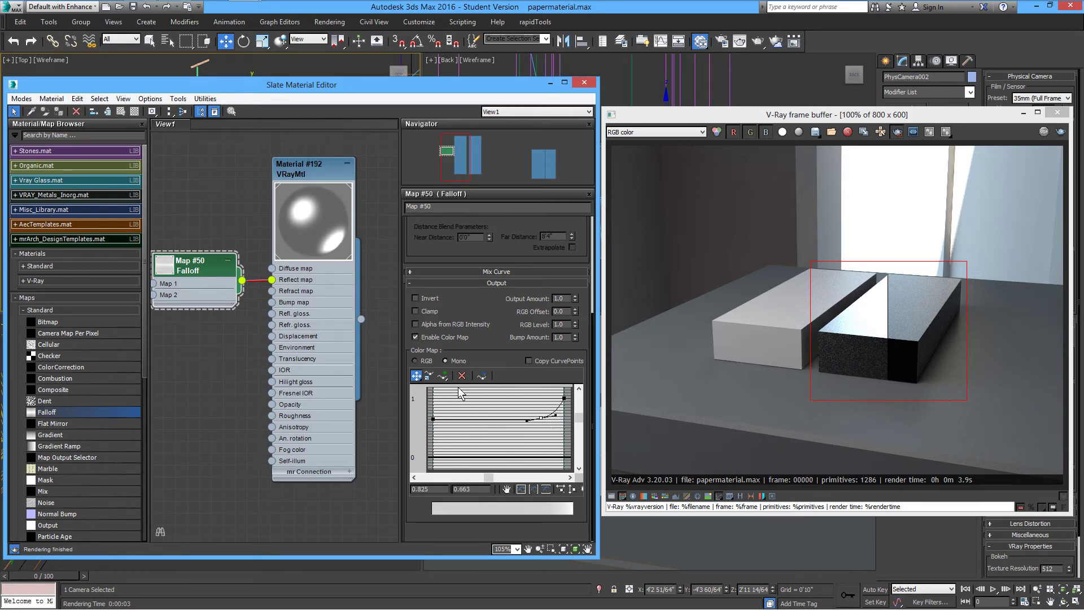
{"action": "right_click", "coordinate": [510, 420]}
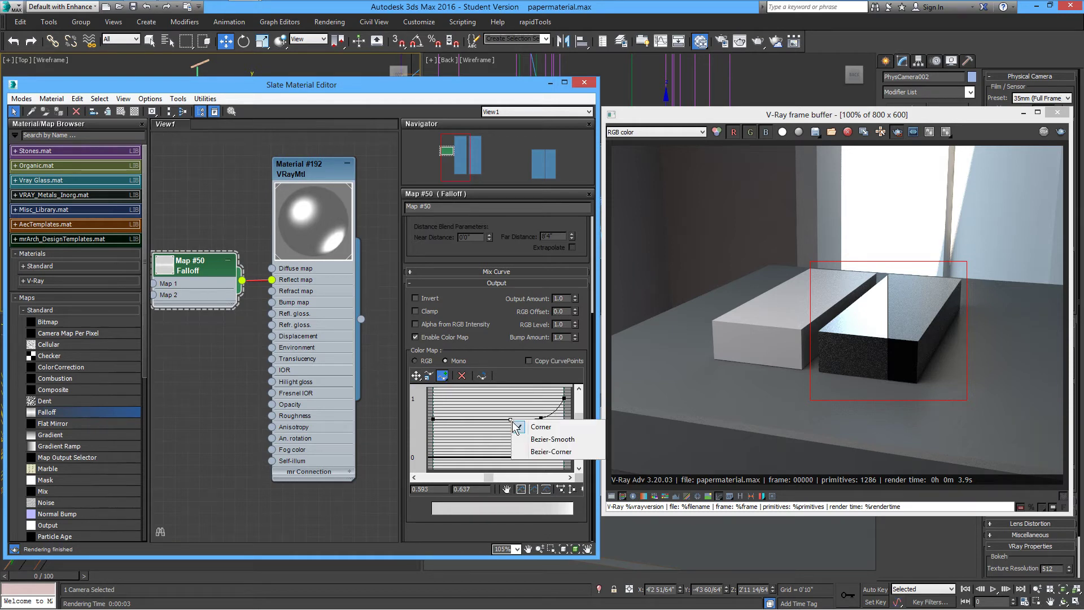
{"action": "left_click", "coordinate": [535, 444]}
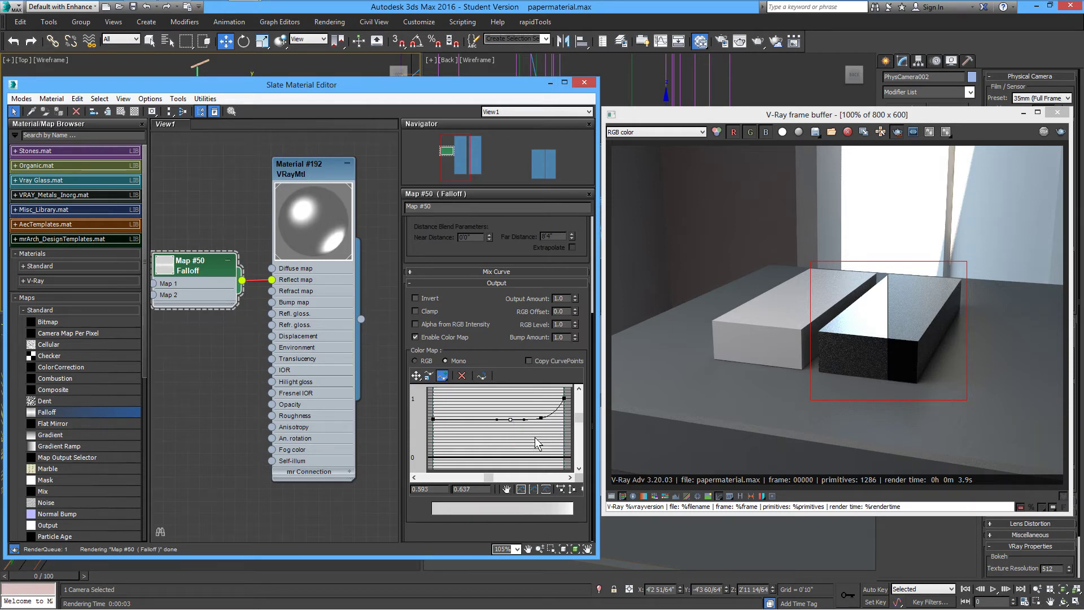
- Lower a curve point to about 0.576, then reset the colour-map curve to linear
{"action": "left_click", "coordinate": [416, 376]}
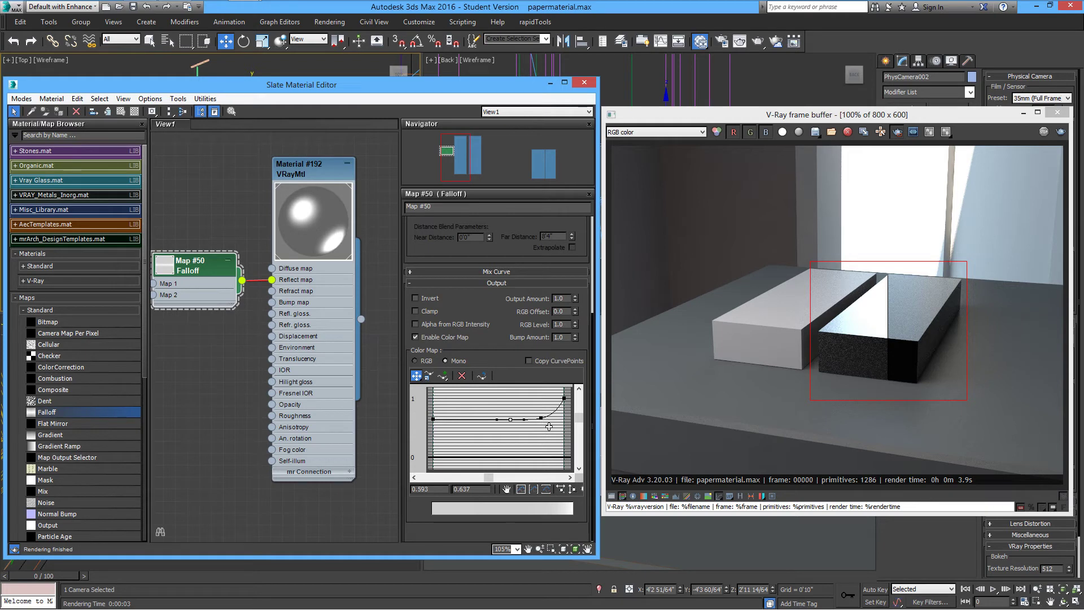
{"action": "left_click_drag", "start_coordinate": [541, 418], "coordinate": [544, 422]}
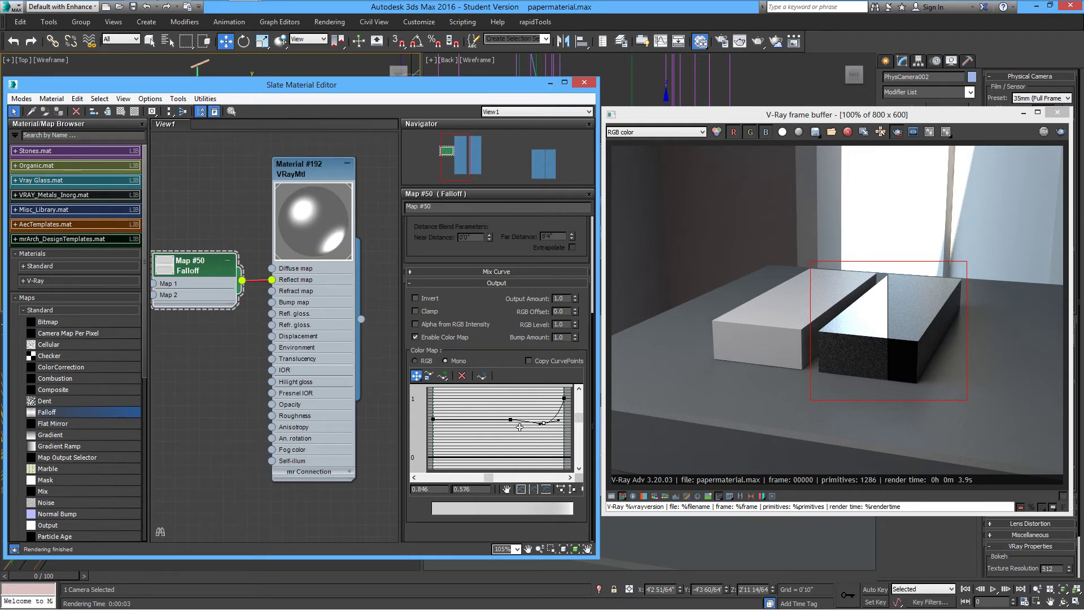
{"action": "left_click", "coordinate": [510, 419]}
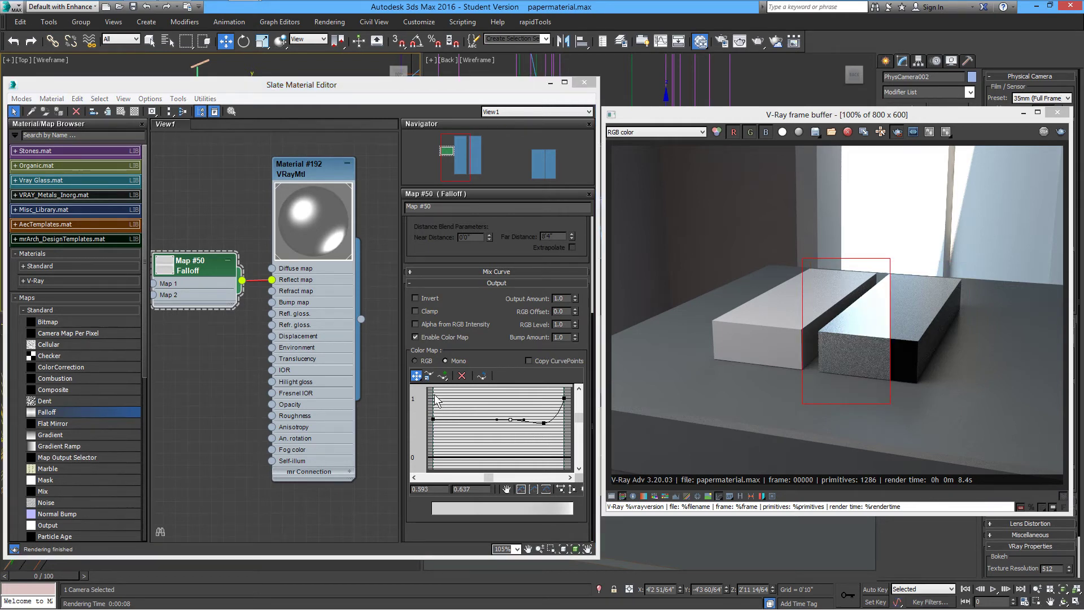
{"action": "left_click", "coordinate": [480, 376]}
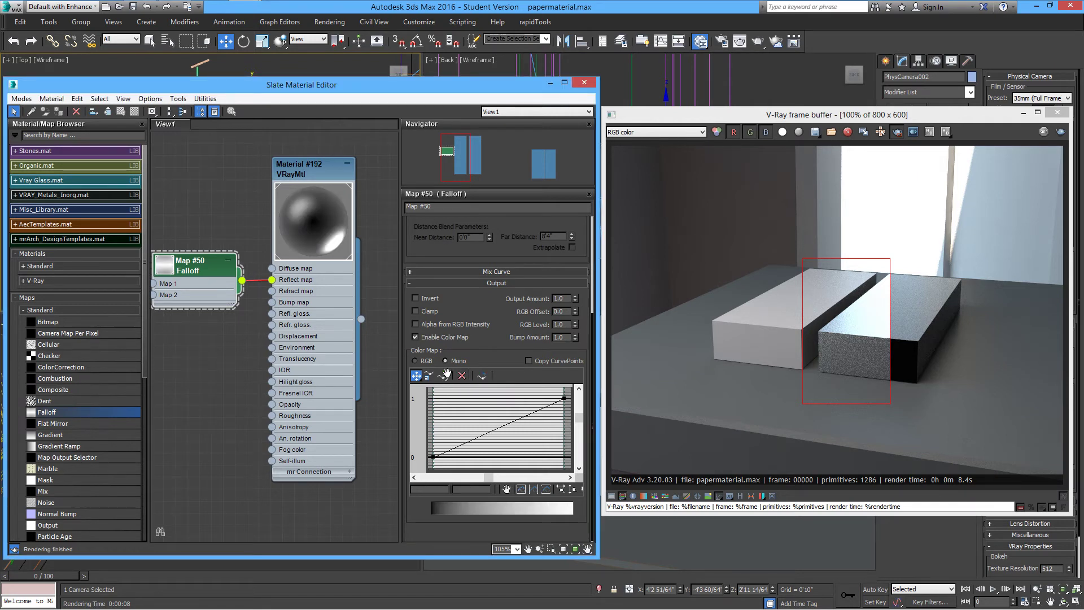
- Switch the Color Map to RGB and add a Bezier-Smooth point sweeping the red curve upward
{"action": "left_click", "coordinate": [416, 361]}
{"action": "left_click", "coordinate": [443, 378]}
{"action": "left_click", "coordinate": [525, 417]}
{"action": "right_click", "coordinate": [525, 418]}
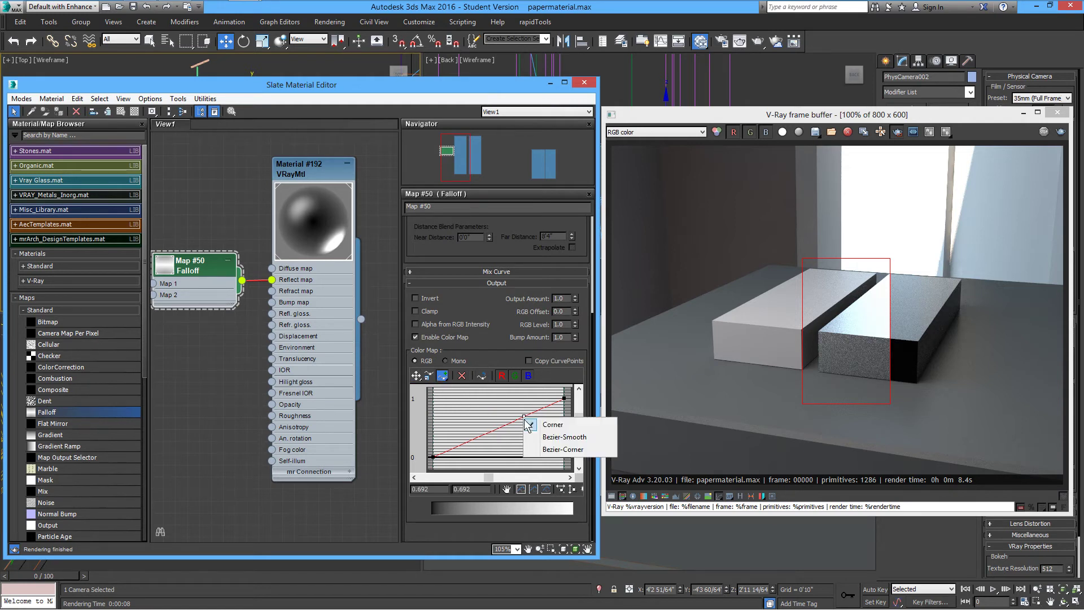
{"action": "left_click", "coordinate": [556, 437]}
{"action": "left_click", "coordinate": [416, 376]}
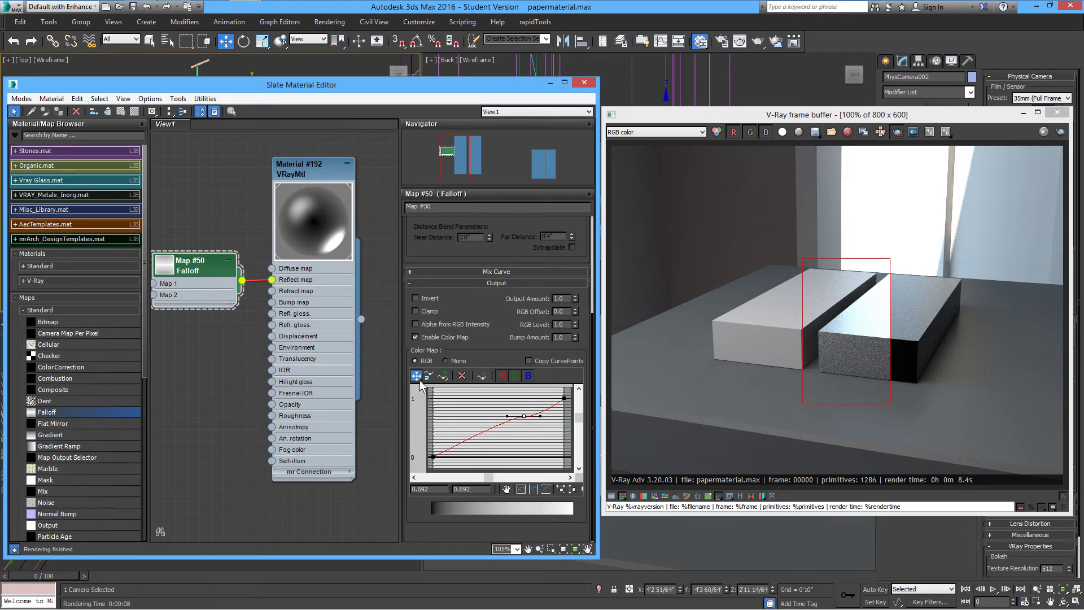
{"action": "left_click_drag", "start_coordinate": [507, 416], "coordinate": [531, 436]}
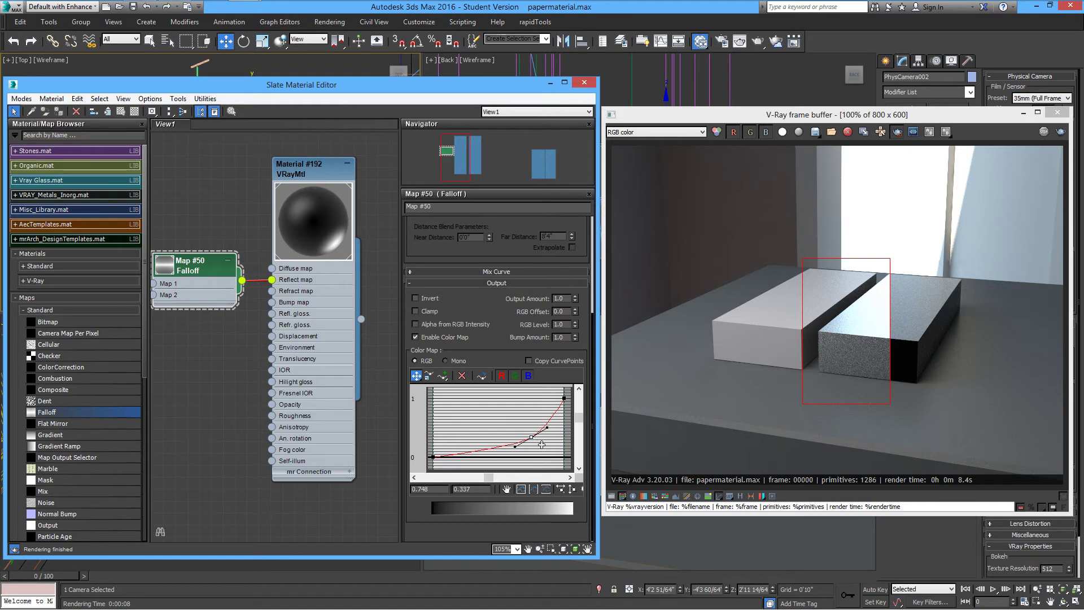
- Raise the red curve's middle point and fine-tune the green curve's middle point
{"action": "left_click_drag", "start_coordinate": [531, 436], "coordinate": [529, 425]}
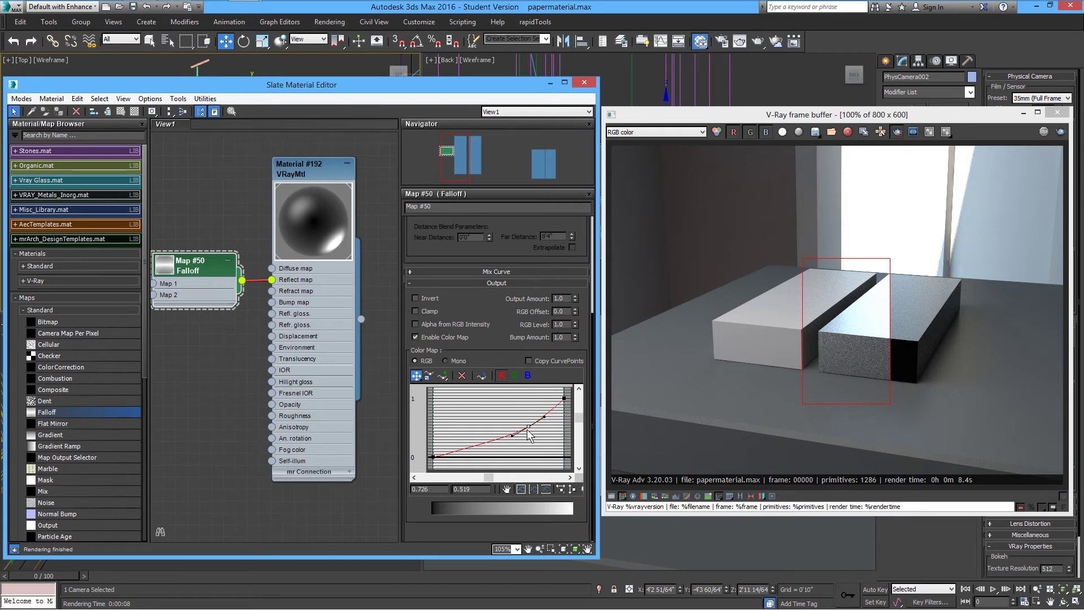
{"action": "left_click_drag", "start_coordinate": [530, 432], "coordinate": [525, 427]}
{"action": "left_click", "coordinate": [515, 376]}
{"action": "left_click_drag", "start_coordinate": [529, 428], "coordinate": [522, 420]}
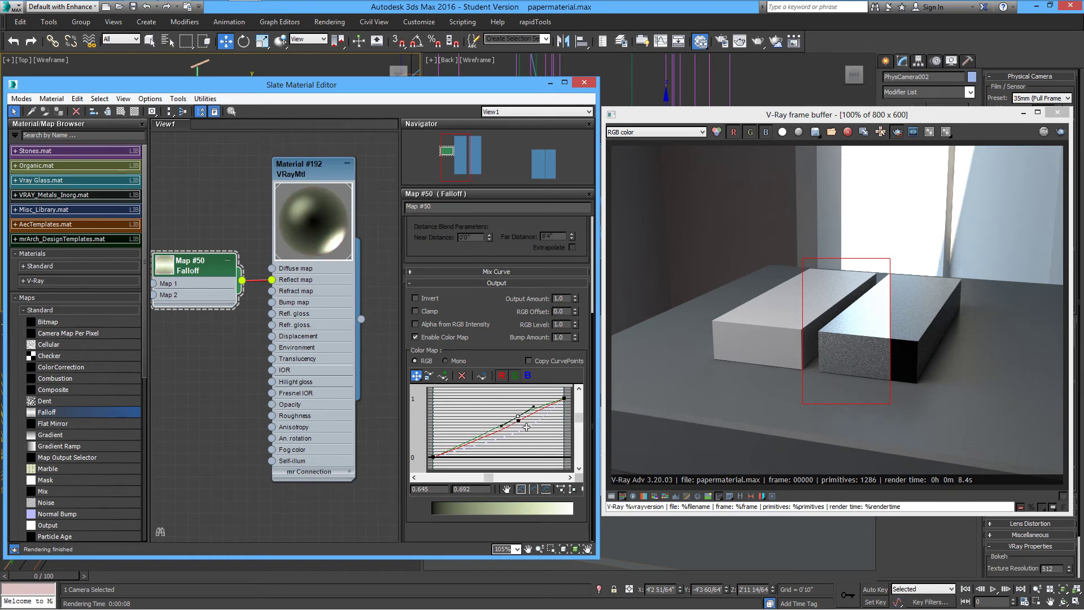
{"action": "left_click_drag", "start_coordinate": [519, 420], "coordinate": [523, 432]}
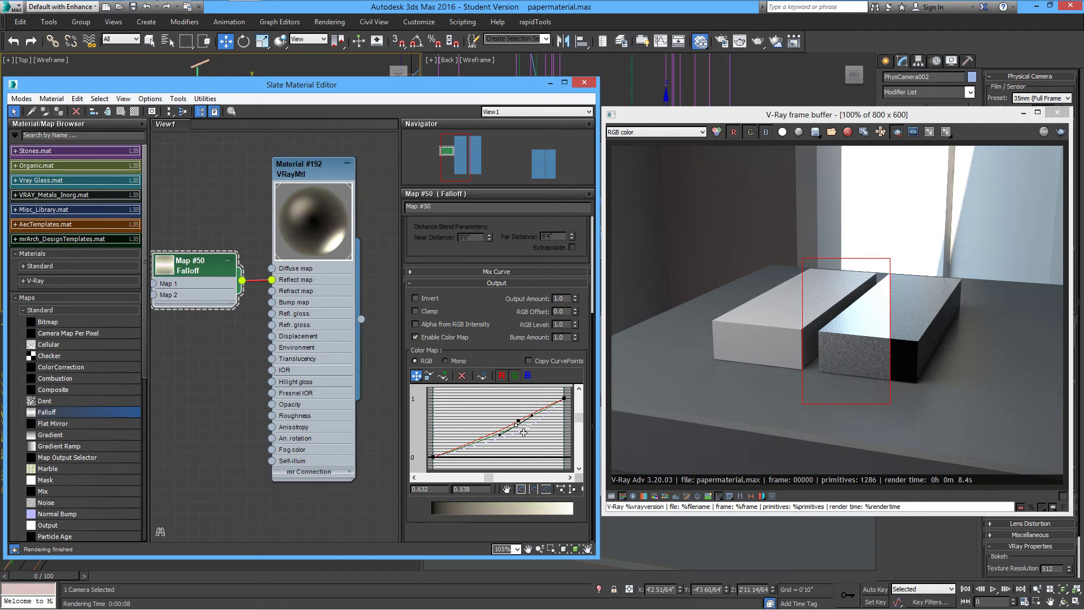
- Isolate the blue curve, pull its middle point down, and region-render the right box
{"action": "left_click", "coordinate": [514, 376]}
{"action": "left_click", "coordinate": [502, 375]}
{"action": "left_click", "coordinate": [528, 375]}
{"action": "left_click", "coordinate": [525, 429]}
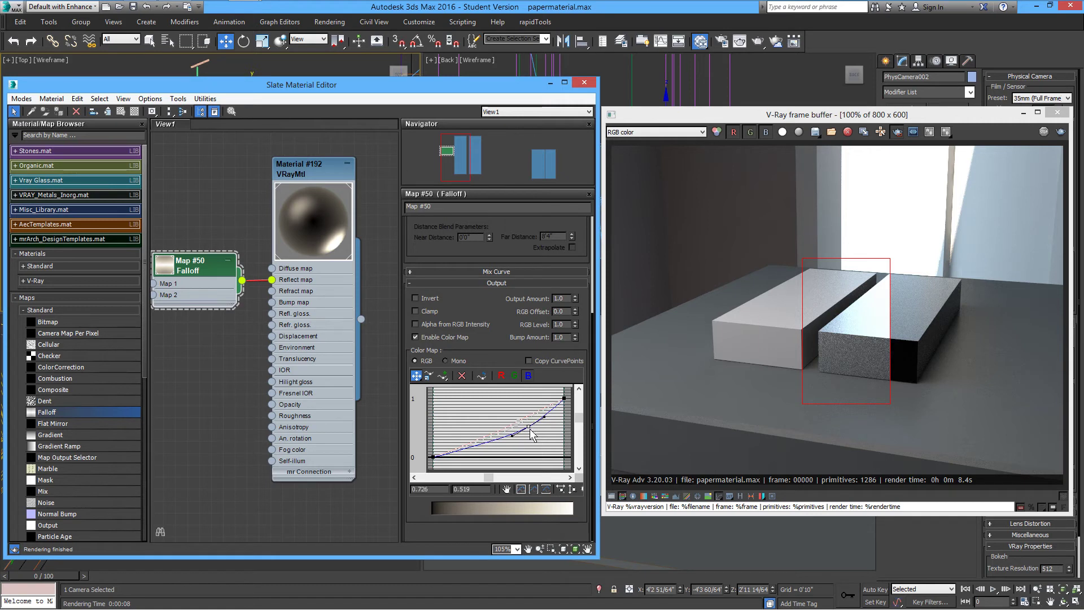
{"action": "left_click_drag", "start_coordinate": [527, 431], "coordinate": [525, 435]}
{"action": "left_click_drag", "start_coordinate": [888, 261], "coordinate": [971, 401]}
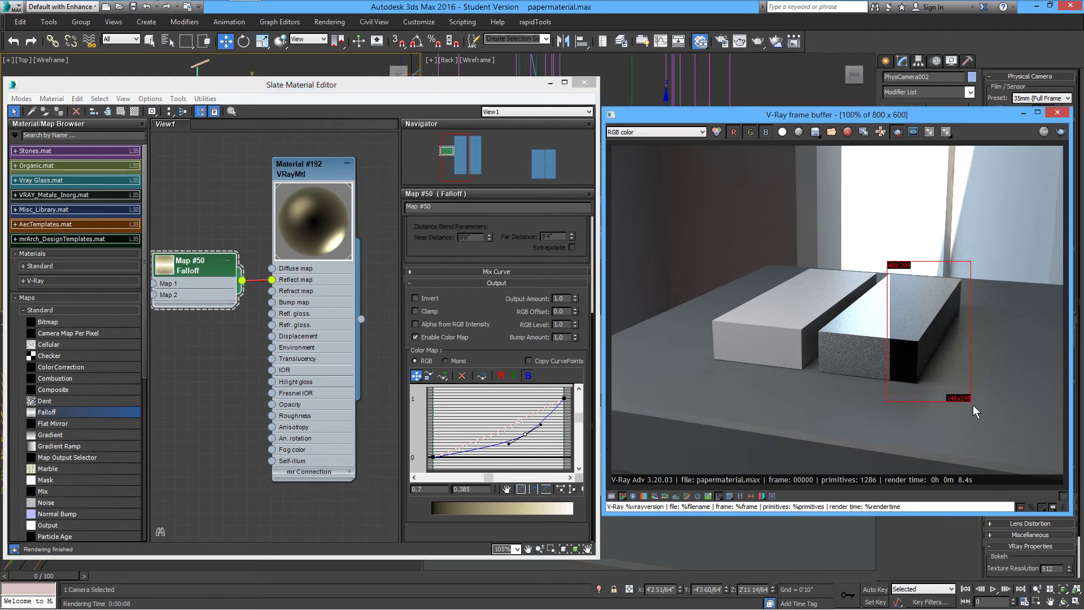
{"action": "left_click", "coordinate": [1062, 134]}
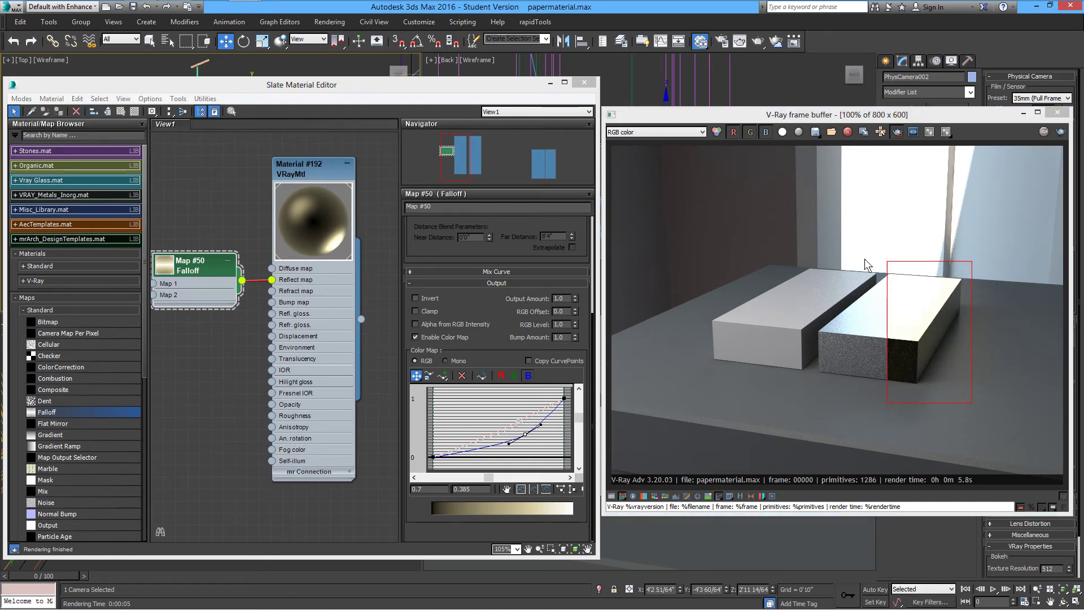
- Close the frame buffer and move the left box further left
{"action": "left_click", "coordinate": [1023, 113]}
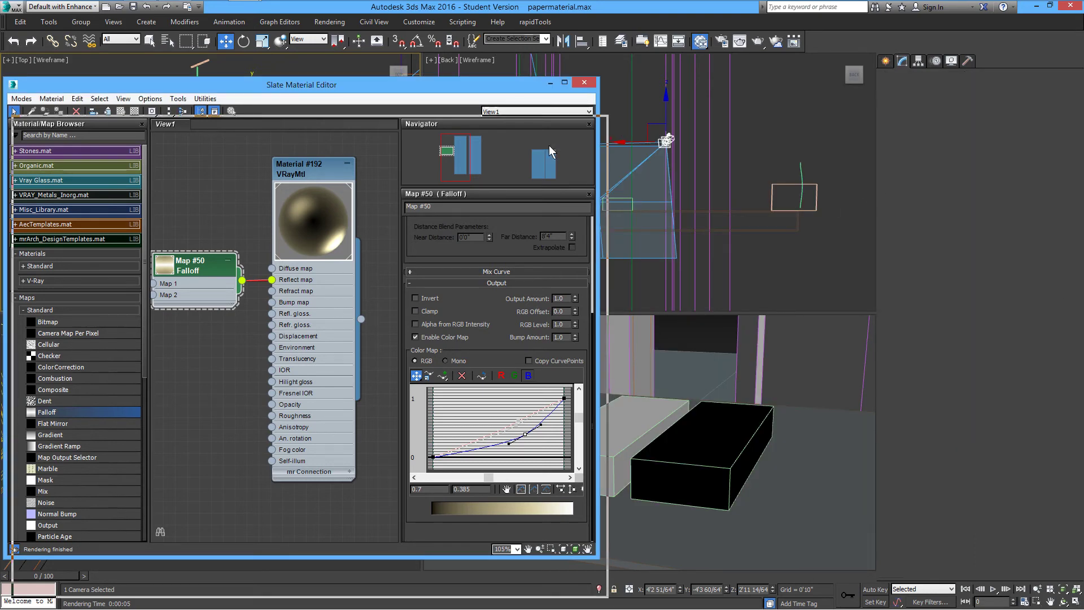
{"action": "left_click_drag", "start_coordinate": [339, 85], "coordinate": [469, 385]}
{"action": "left_click", "coordinate": [261, 203]}
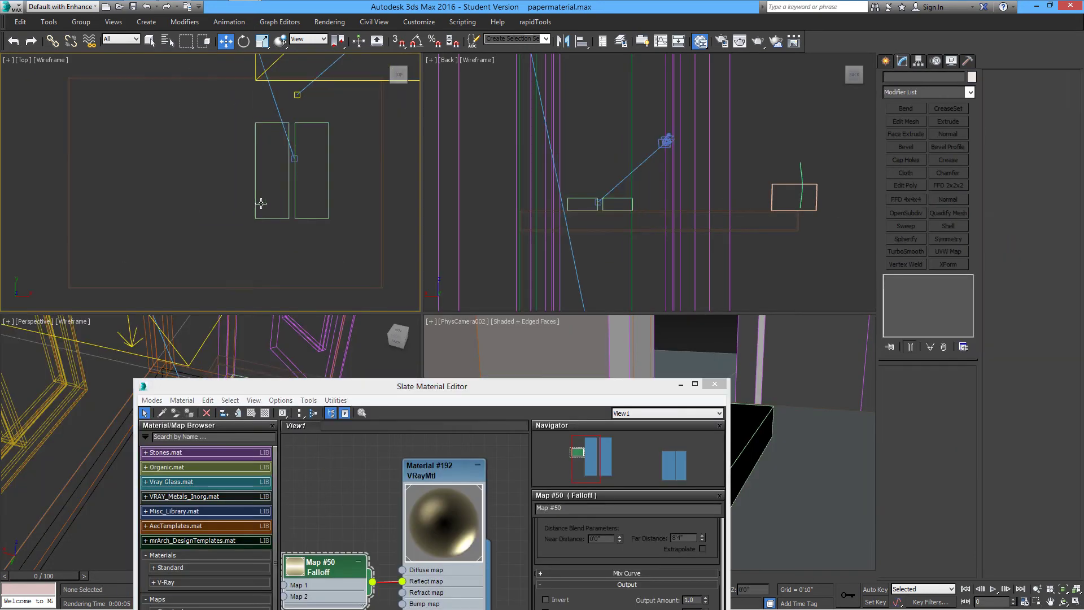
{"action": "left_click", "coordinate": [289, 217]}
{"action": "left_click_drag", "start_coordinate": [311, 172], "coordinate": [180, 172]}
- Create a Teapot primitive beside the remaining box
{"action": "left_click", "coordinate": [886, 61]}
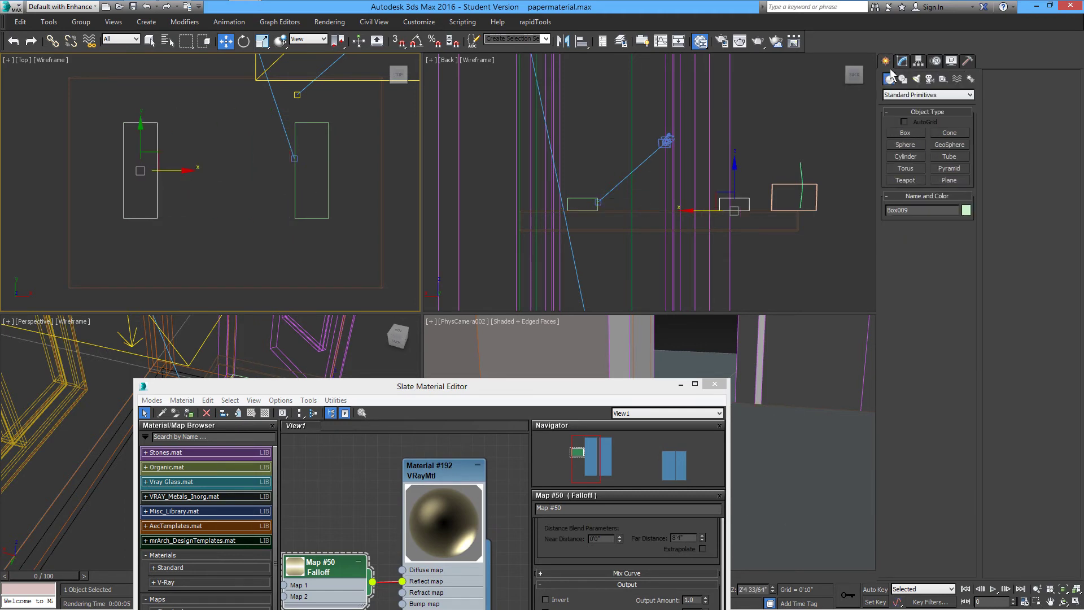
{"action": "left_click", "coordinate": [905, 180]}
{"action": "left_click_drag", "start_coordinate": [263, 152], "coordinate": [289, 170]}
- Assign the gold VRayMtl to the teapot and render the scene
{"action": "left_click_drag", "start_coordinate": [493, 392], "coordinate": [448, 66]}
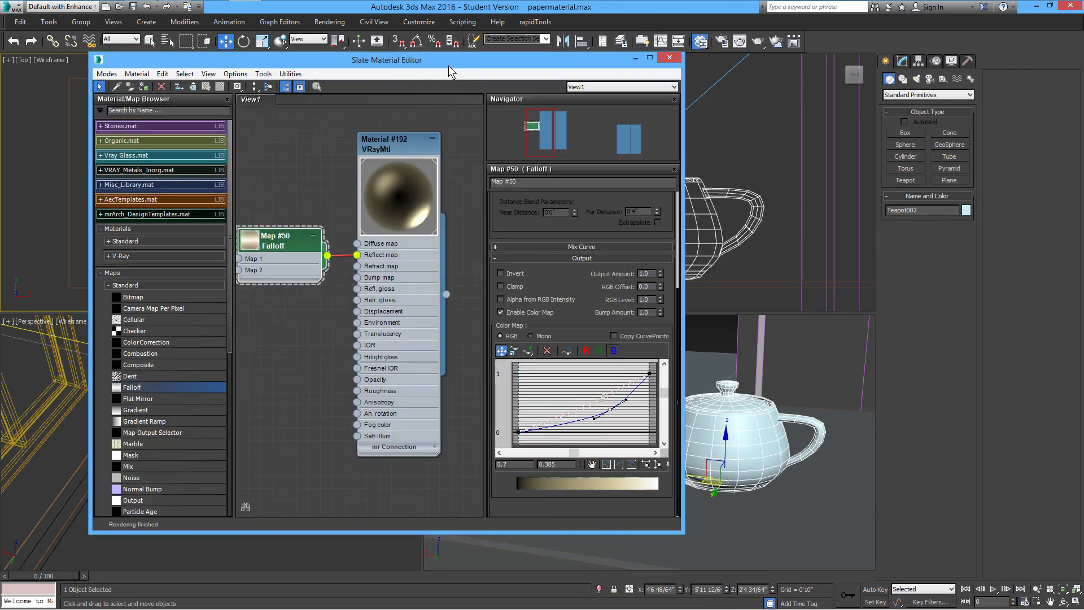
{"action": "left_click", "coordinate": [398, 147]}
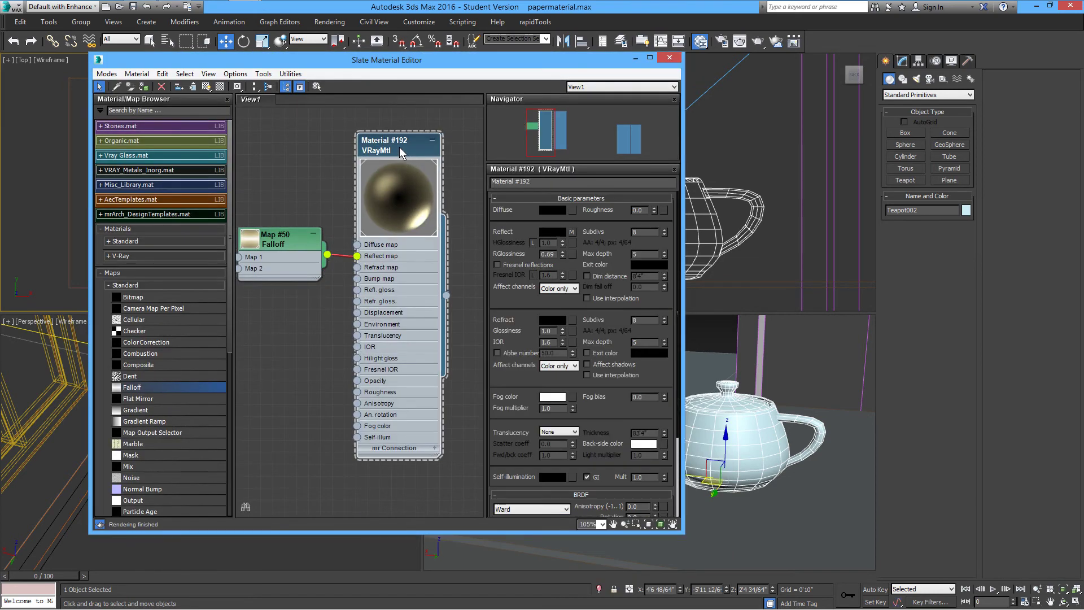
{"action": "left_click", "coordinate": [144, 88]}
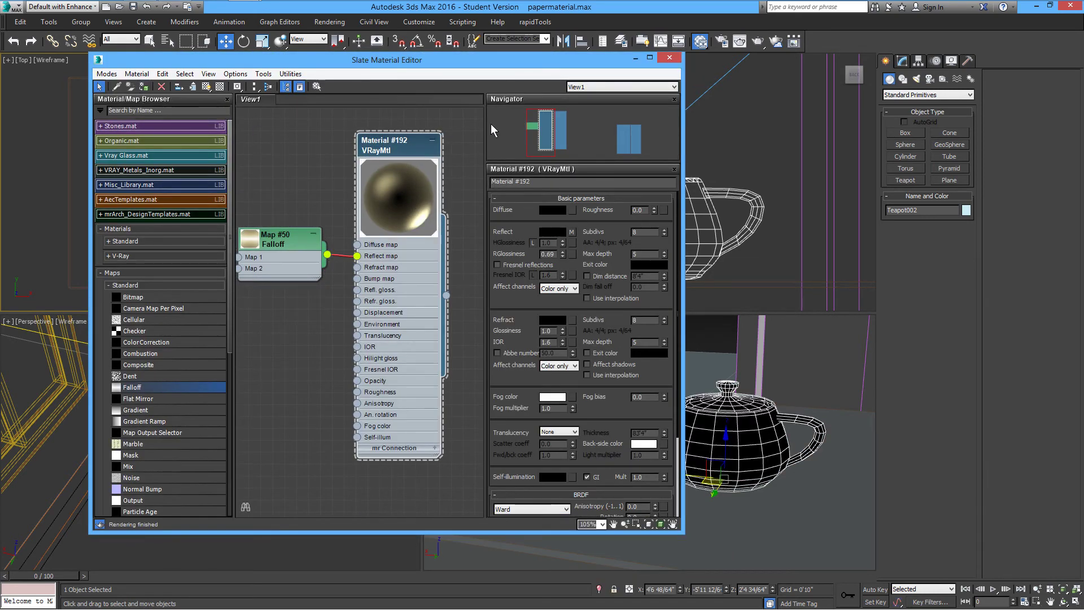
{"action": "left_click_drag", "start_coordinate": [614, 64], "coordinate": [534, 80]}
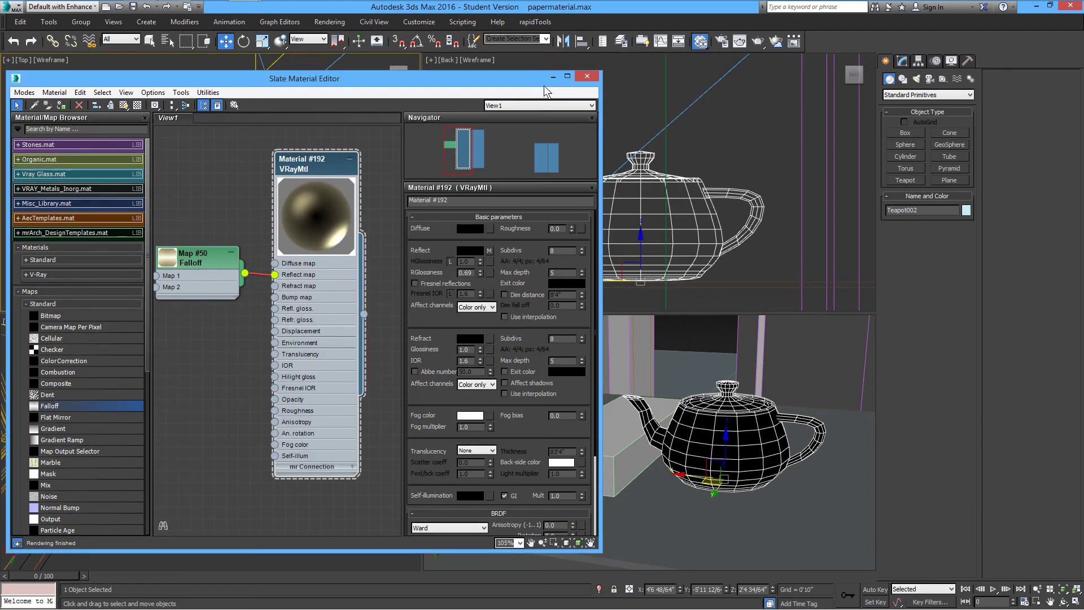
{"action": "left_click", "coordinate": [758, 43]}
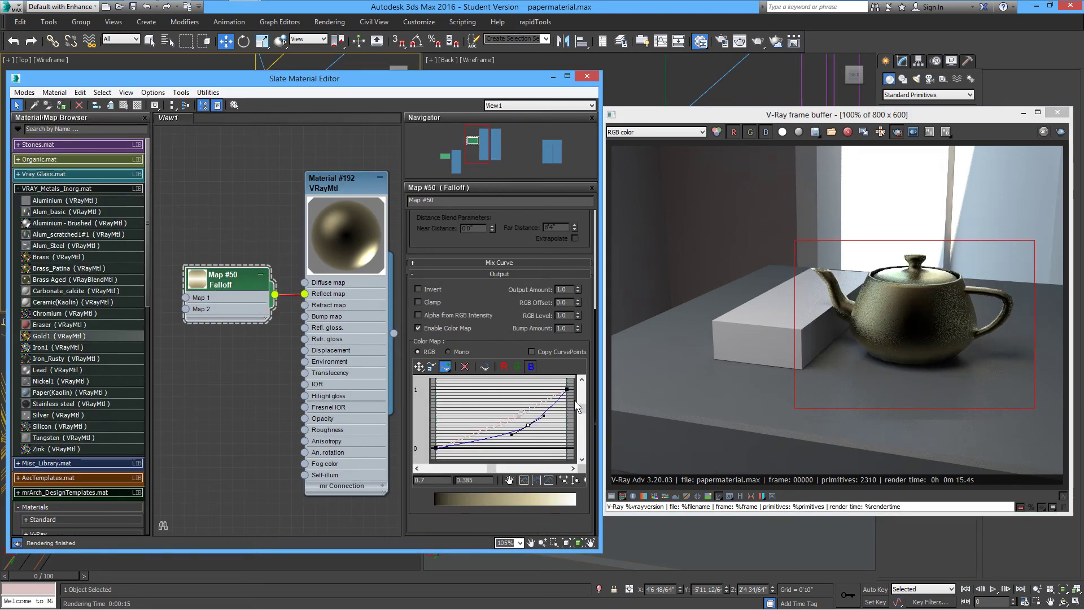
- Isolate the red curve and raise its starting point to 0.815
{"action": "left_click", "coordinate": [504, 367]}
{"action": "left_click", "coordinate": [517, 367]}
{"action": "left_click", "coordinate": [531, 367]}
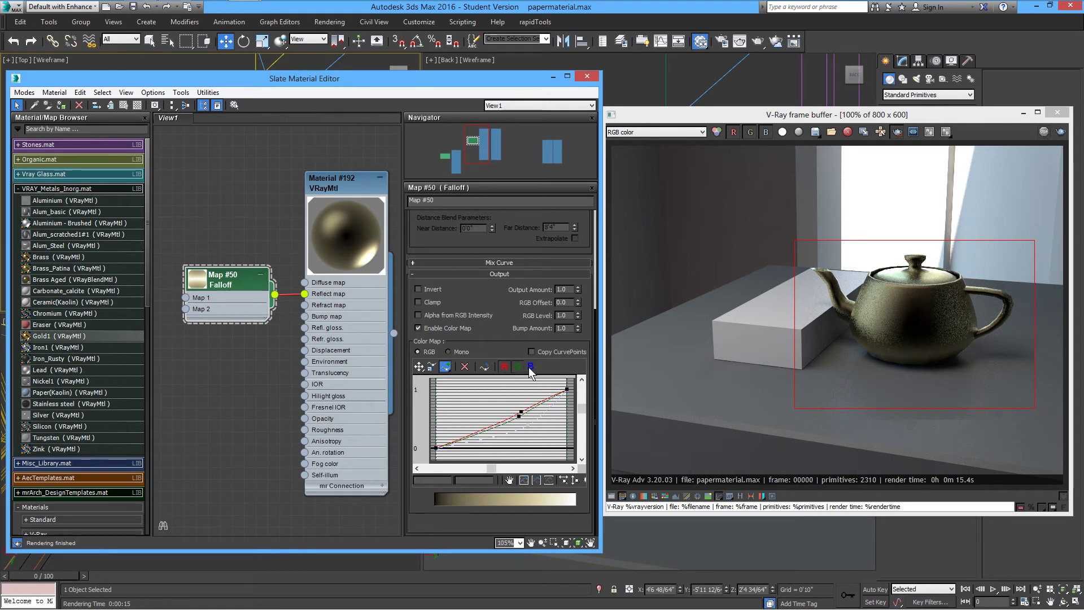
{"action": "left_click", "coordinate": [517, 368]}
{"action": "left_click", "coordinate": [419, 366]}
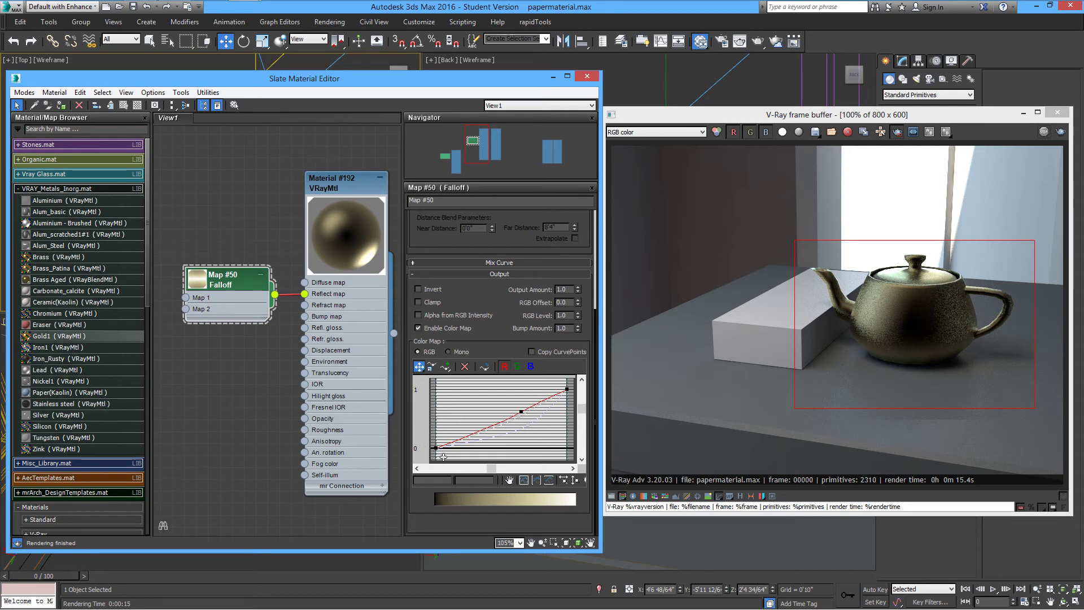
{"action": "left_click", "coordinate": [437, 450]}
{"action": "left_click_drag", "start_coordinate": [442, 455], "coordinate": [525, 403]}
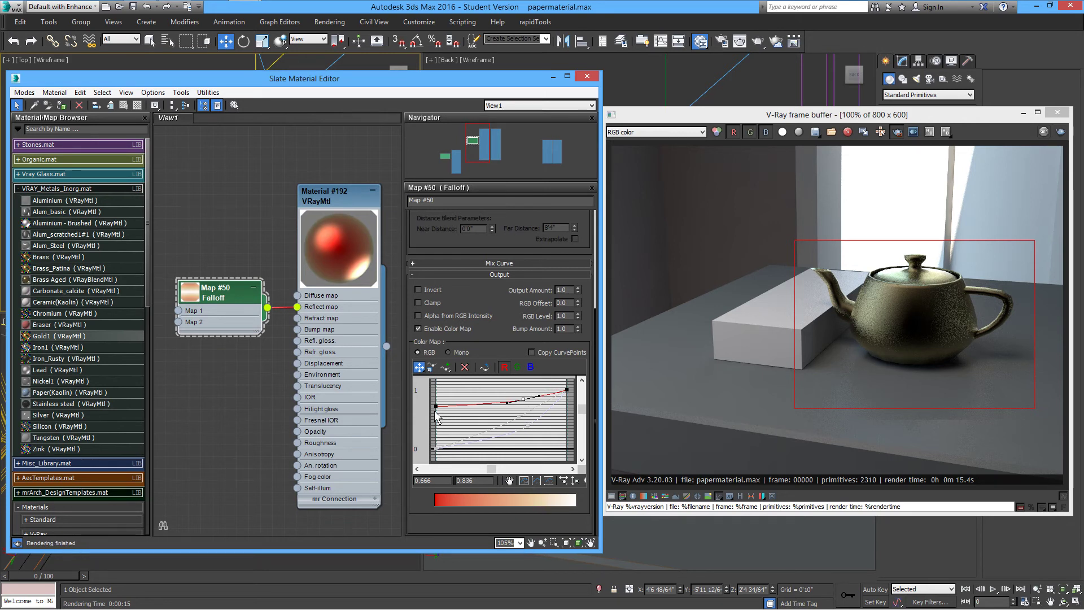
{"action": "left_click_drag", "start_coordinate": [443, 415], "coordinate": [443, 410]}
- Raise the green curve's starting point to 0.432 and flatten it around its middle point
{"action": "left_click", "coordinate": [514, 370]}
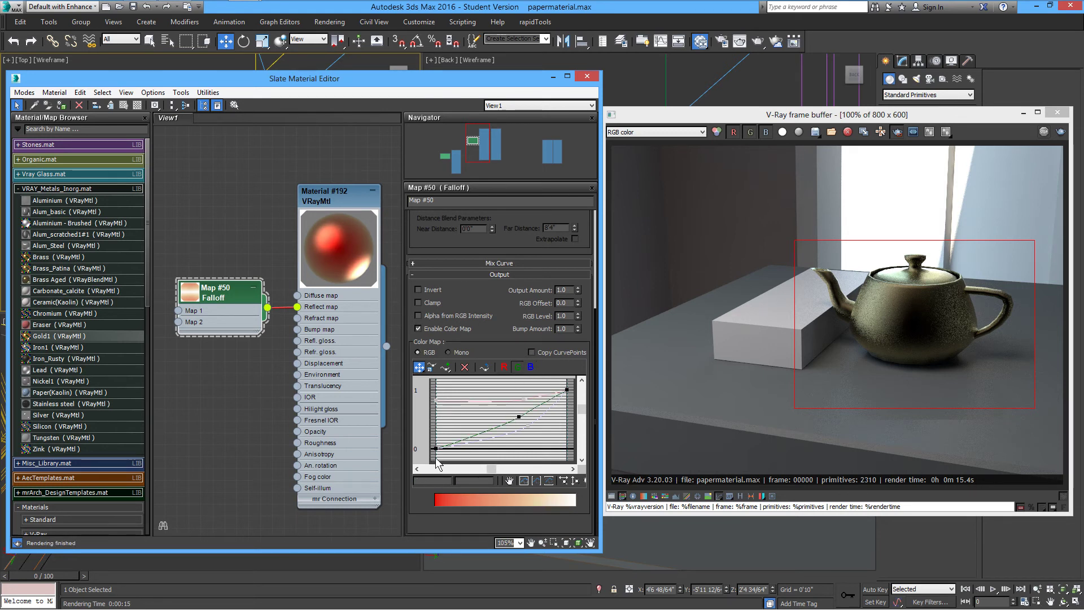
{"action": "left_click_drag", "start_coordinate": [443, 457], "coordinate": [440, 431]}
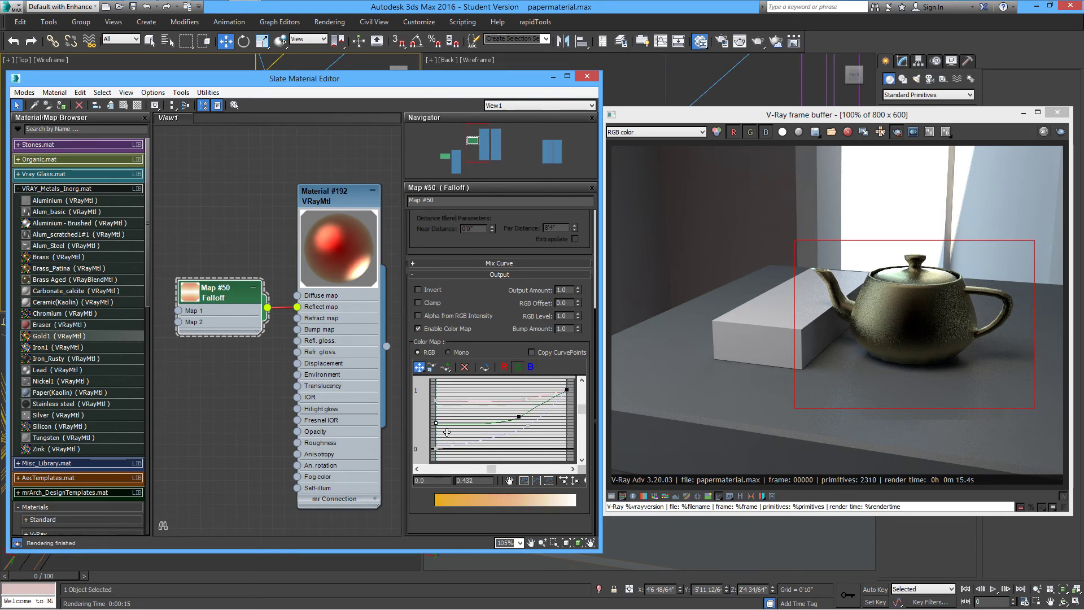
{"action": "left_click", "coordinate": [518, 417]}
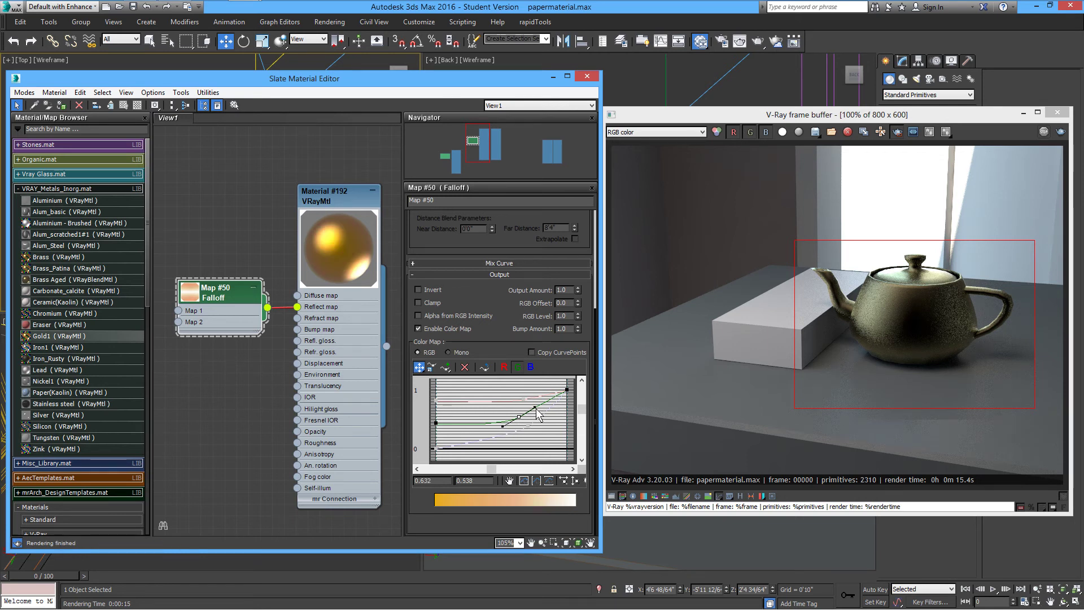
{"action": "left_click_drag", "start_coordinate": [538, 415], "coordinate": [523, 421]}
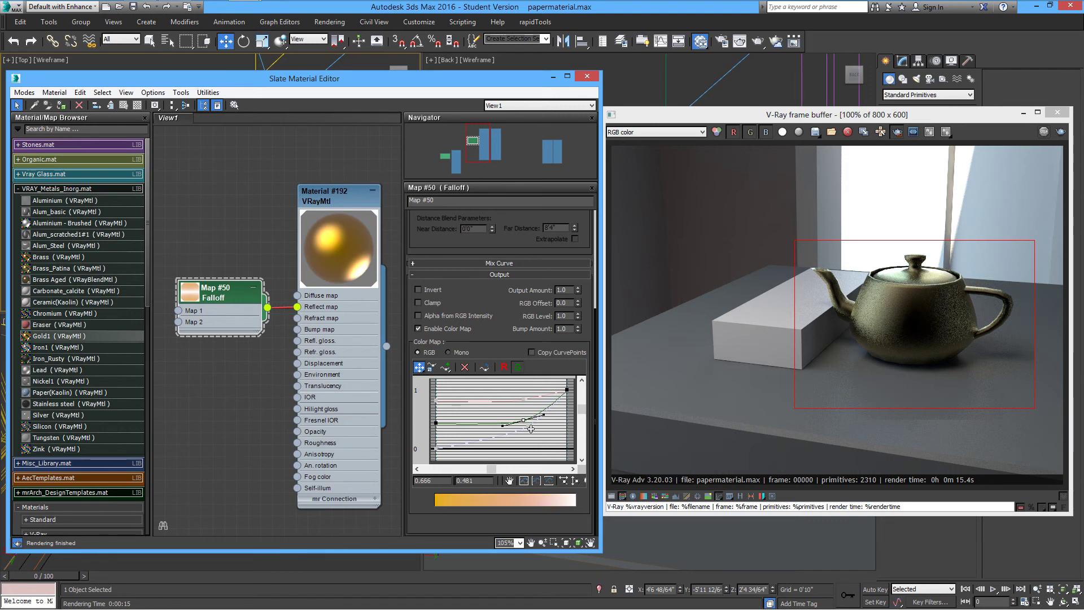
- Raise the blue curve's starting point to 0.115 and lower its middle point
{"action": "left_click", "coordinate": [518, 367]}
{"action": "left_click", "coordinate": [531, 367]}
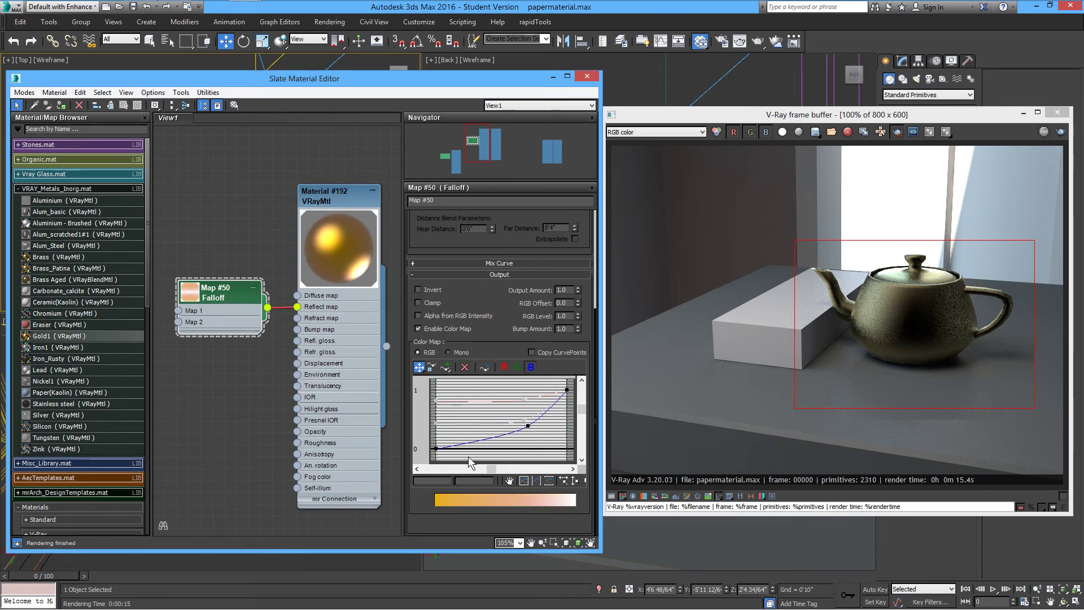
{"action": "left_click_drag", "start_coordinate": [435, 449], "coordinate": [436, 442]}
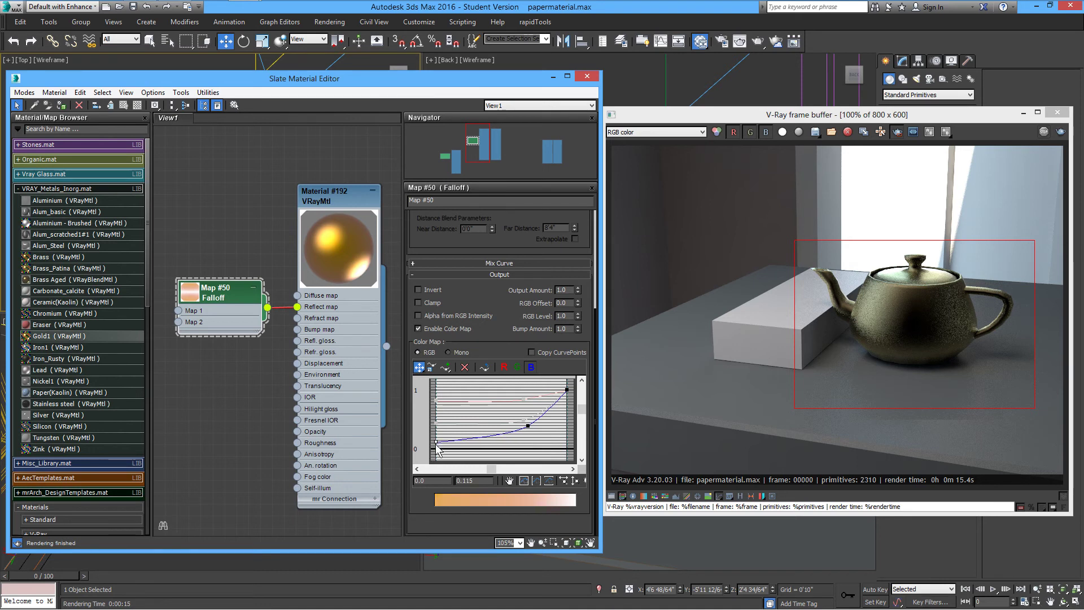
{"action": "left_click_drag", "start_coordinate": [531, 431], "coordinate": [539, 444]}
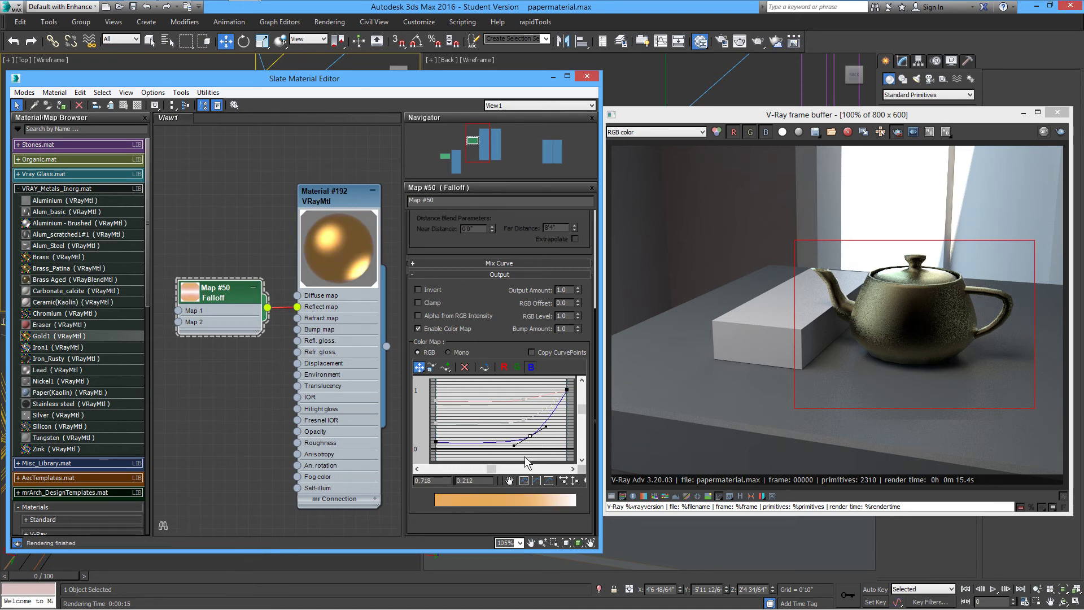
{"action": "left_click", "coordinate": [518, 370]}
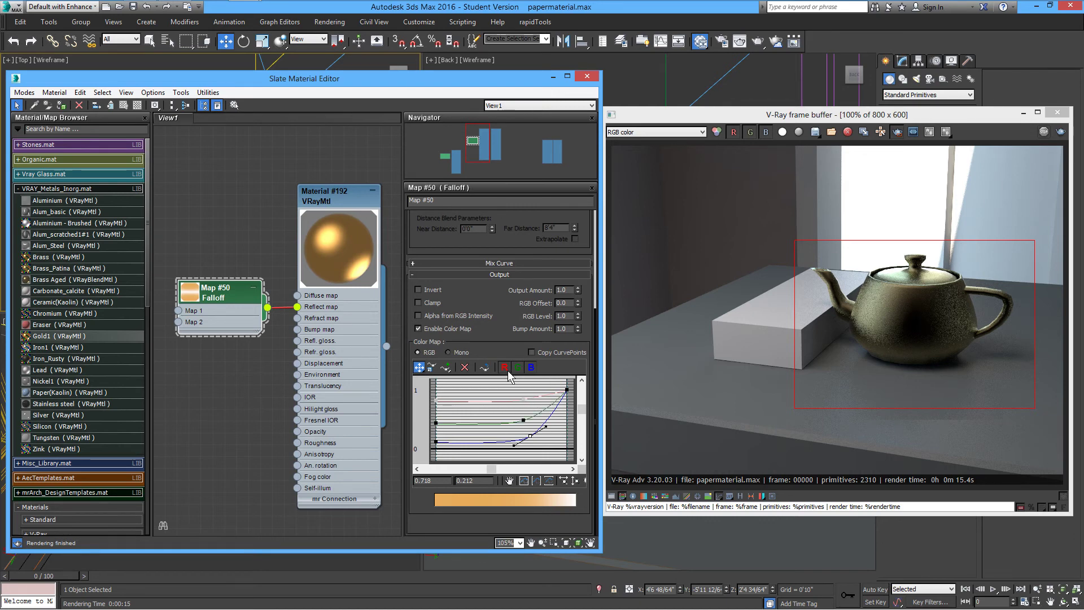
- Set Material #192's reflection glossiness to 0.89
{"action": "left_click", "coordinate": [505, 369]}
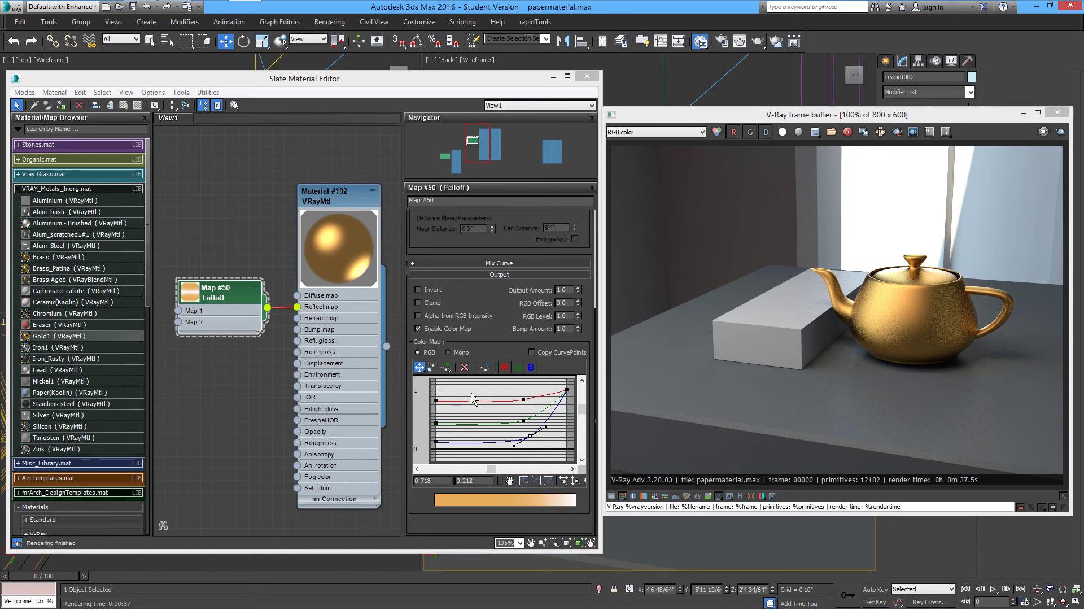
{"action": "left_click", "coordinate": [445, 367]}
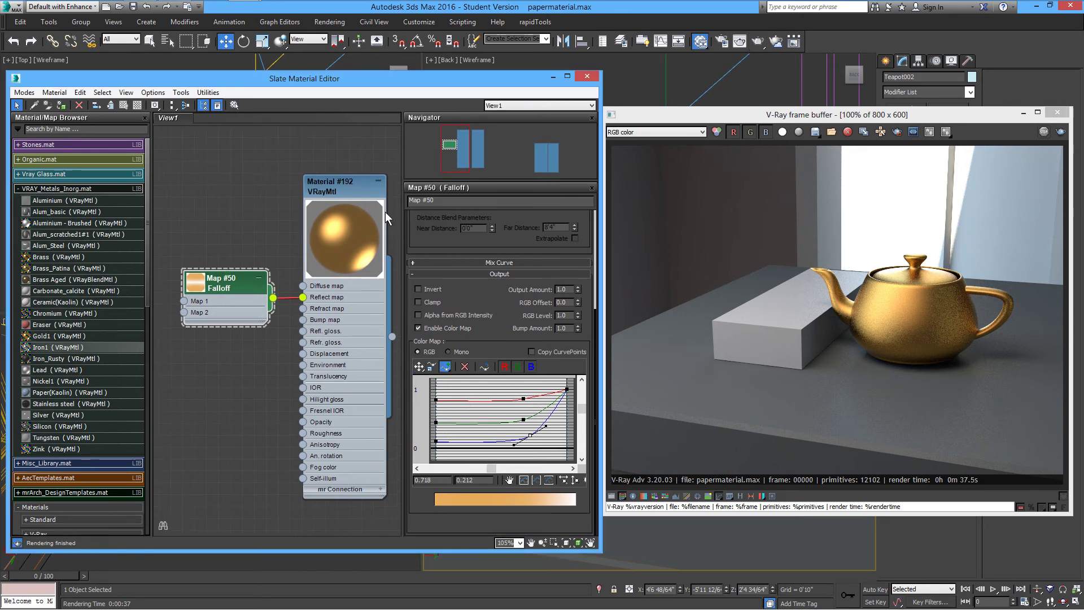
{"action": "left_click", "coordinate": [367, 192]}
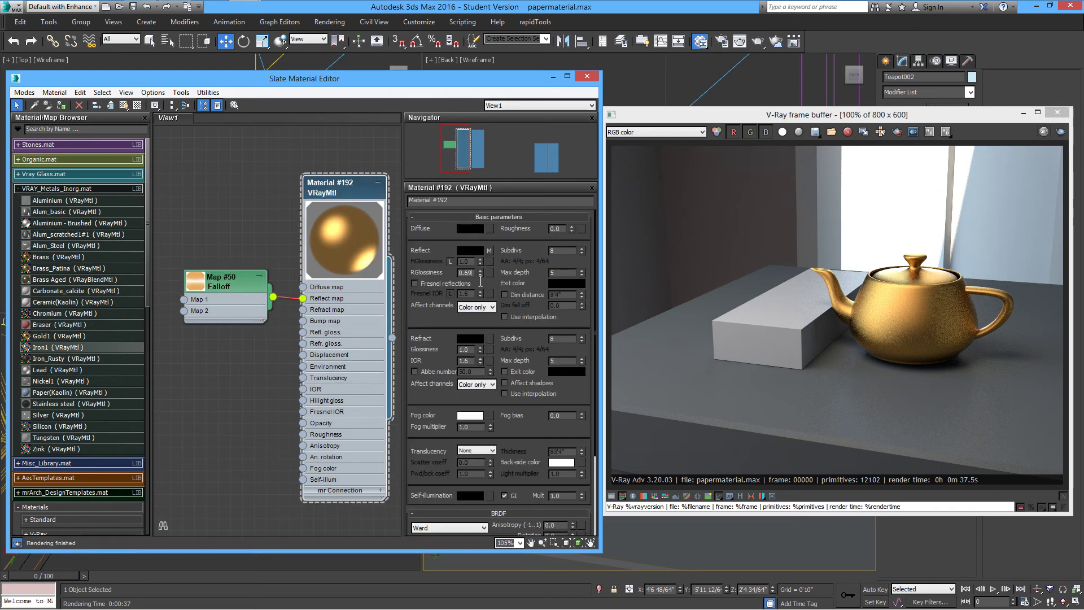
{"action": "double_click", "coordinate": [466, 273]}
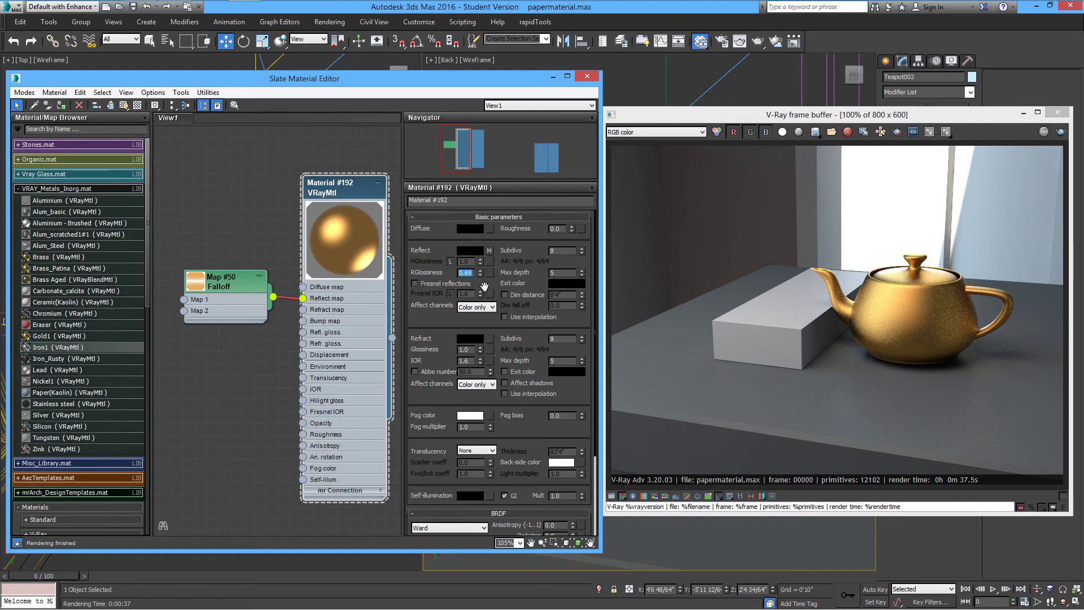
{"action": "type", "text": "0.5"}
{"action": "key", "text": "Return"}
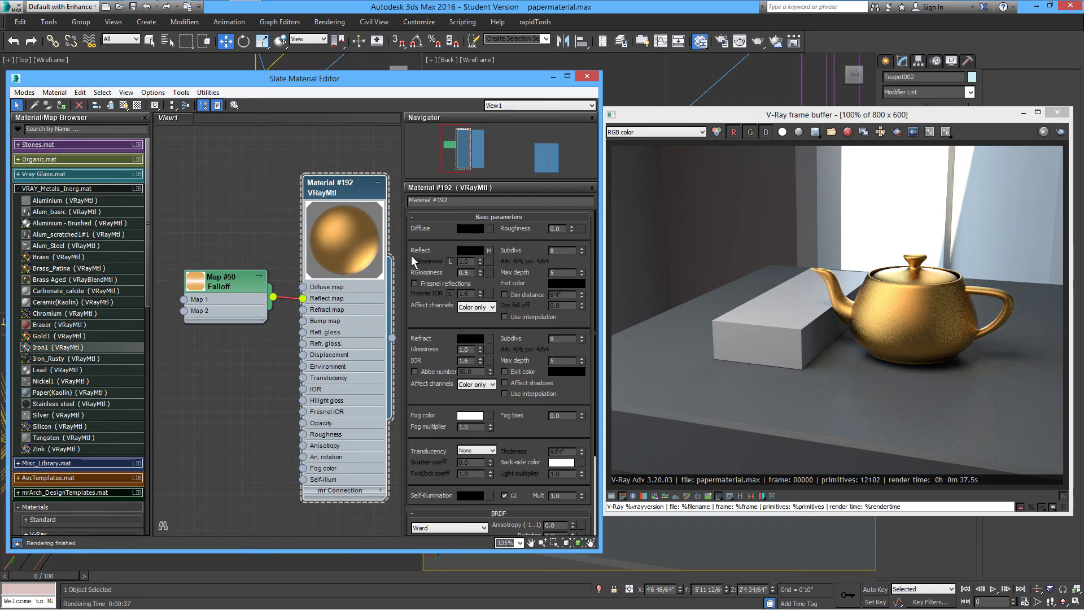
{"action": "left_click_drag", "start_coordinate": [481, 272], "coordinate": [495, 255]}
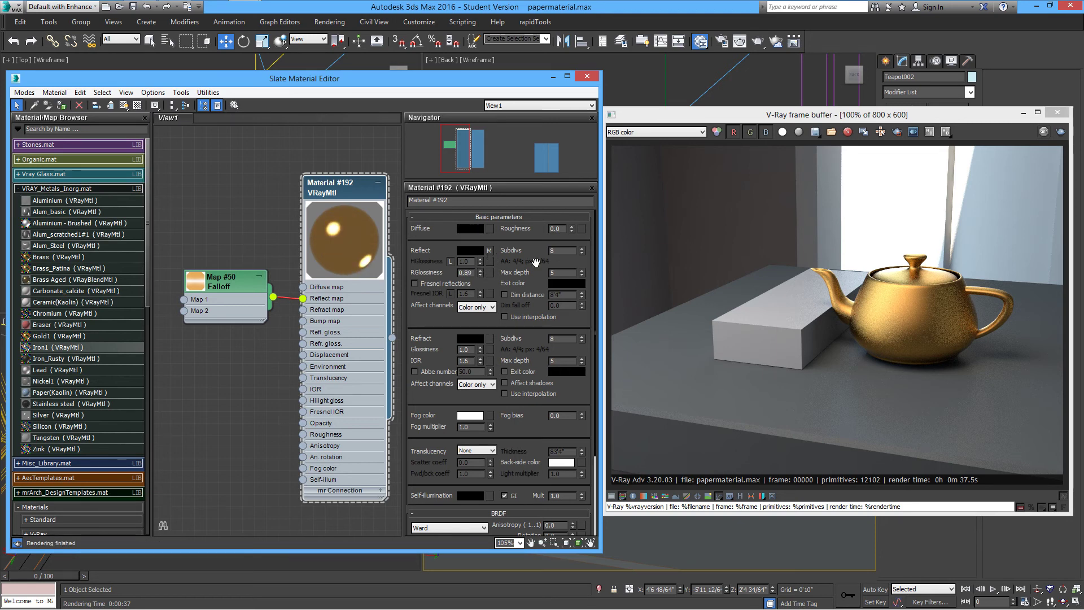
- Region-render the teapot in the V-Ray frame buffer and zoom in to inspect it
{"action": "left_click", "coordinate": [897, 131]}
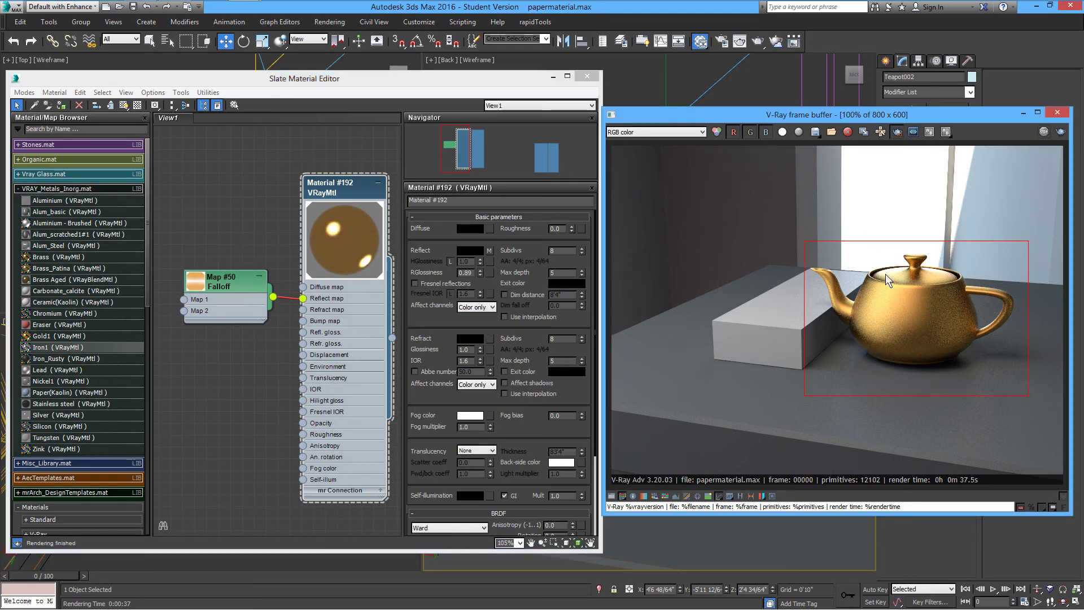
{"action": "left_click_drag", "start_coordinate": [857, 250], "coordinate": [980, 313]}
{"action": "left_click", "coordinate": [1061, 131]}
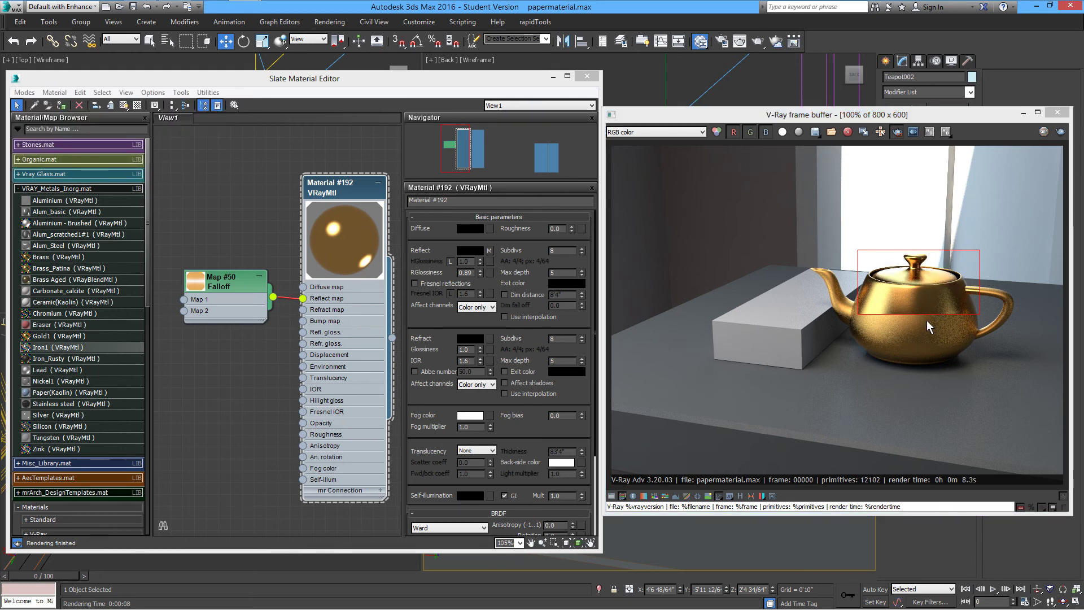
{"action": "left_click", "coordinate": [927, 296]}
{"action": "scroll", "coordinate": [927, 296], "scroll_direction": "up", "scroll_amount": 1}
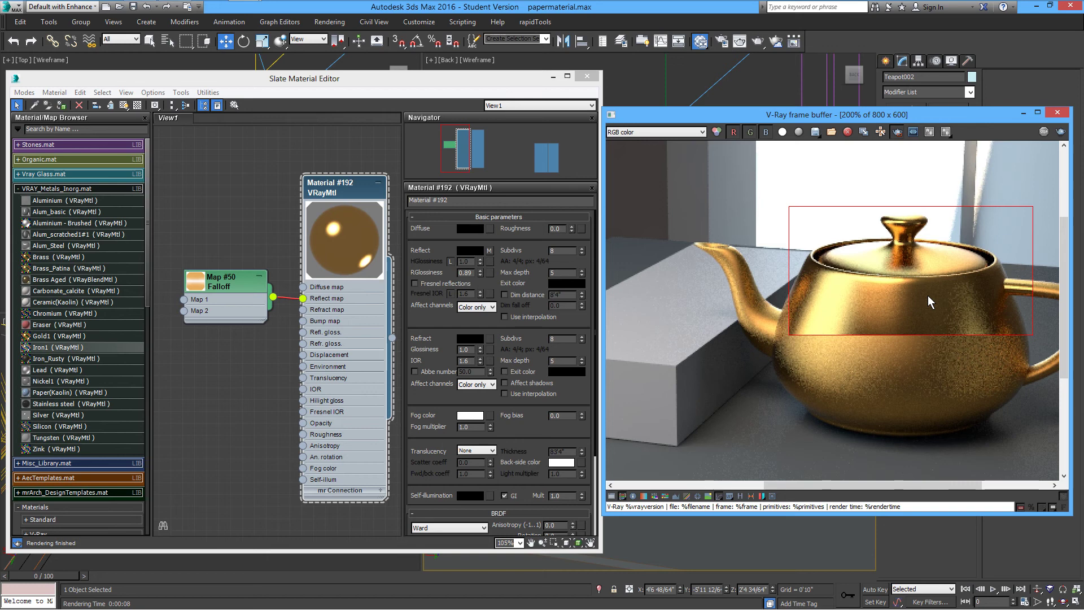
{"action": "scroll", "coordinate": [927, 296], "scroll_direction": "down", "scroll_amount": 1}
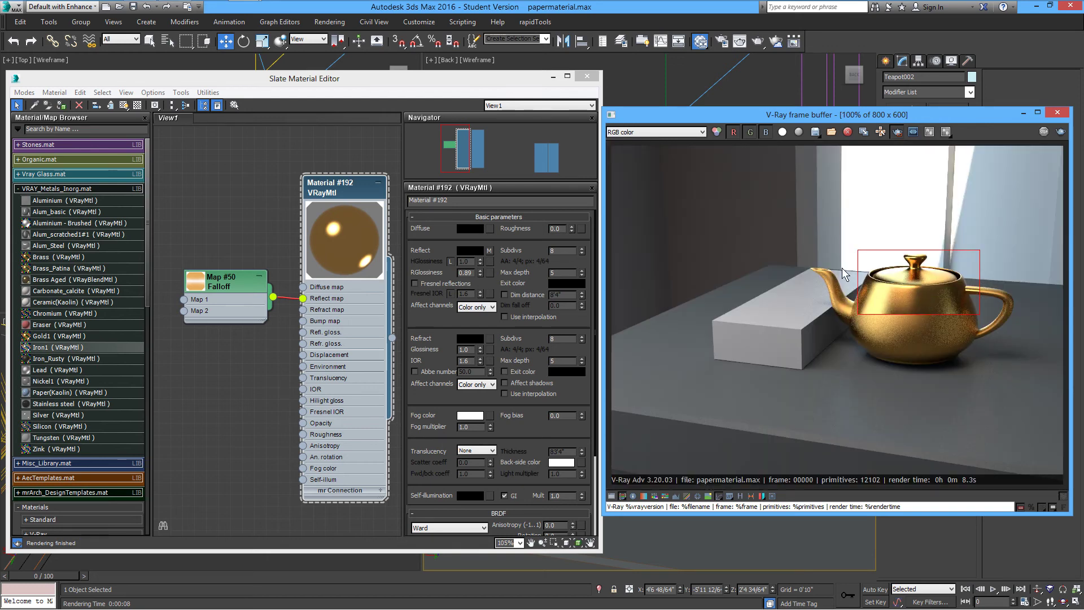
- Open Falloff Map #50 and reset its colour-map curves to linear
{"action": "double_click", "coordinate": [232, 283]}
{"action": "left_click", "coordinate": [454, 405]}
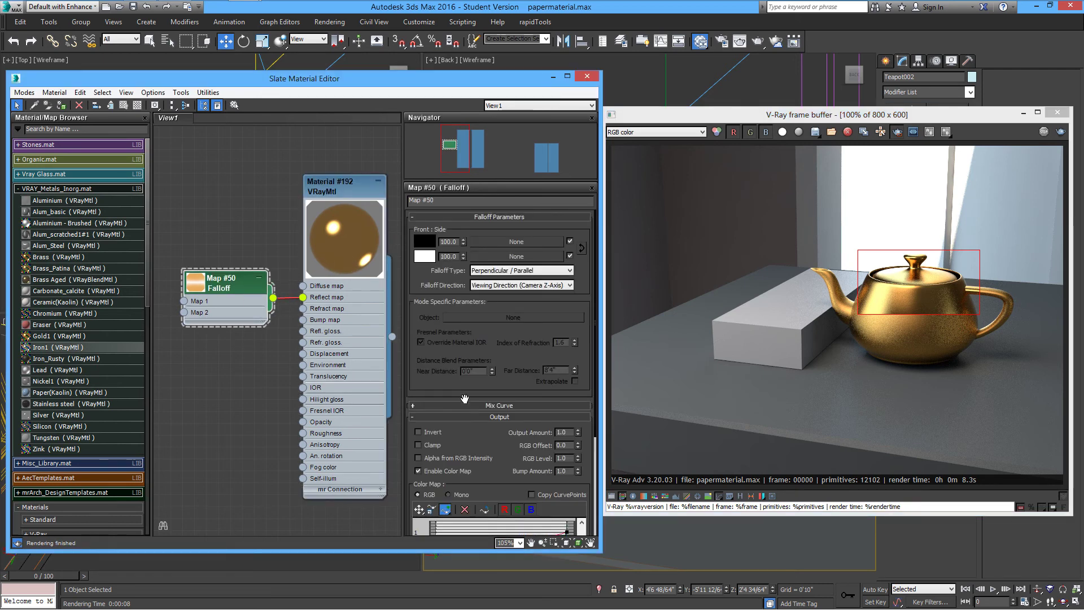
{"action": "left_click_drag", "start_coordinate": [473, 398], "coordinate": [475, 258]}
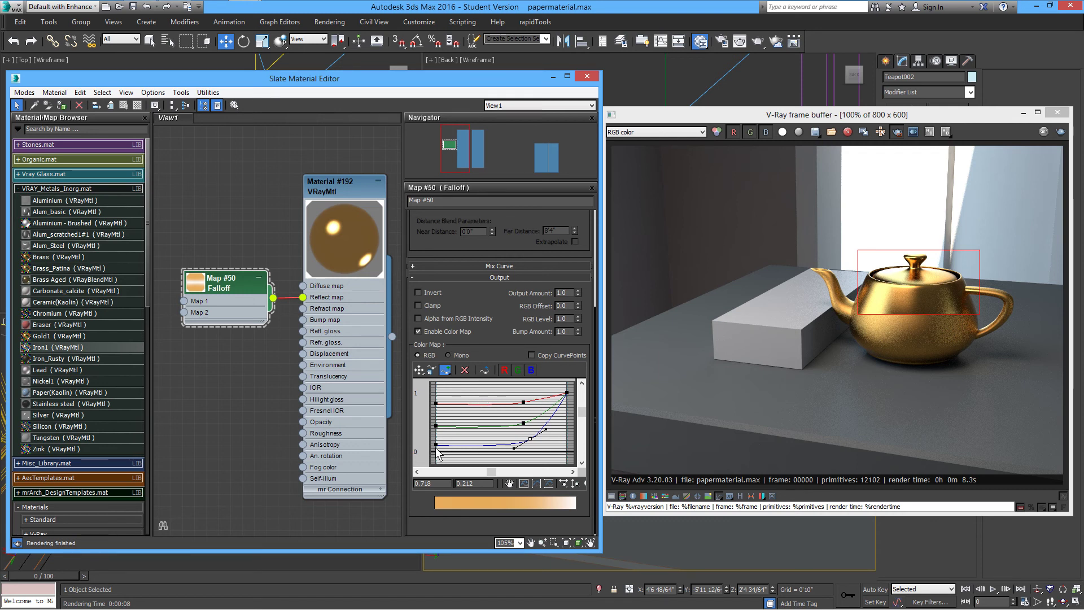
{"action": "left_click", "coordinate": [484, 370]}
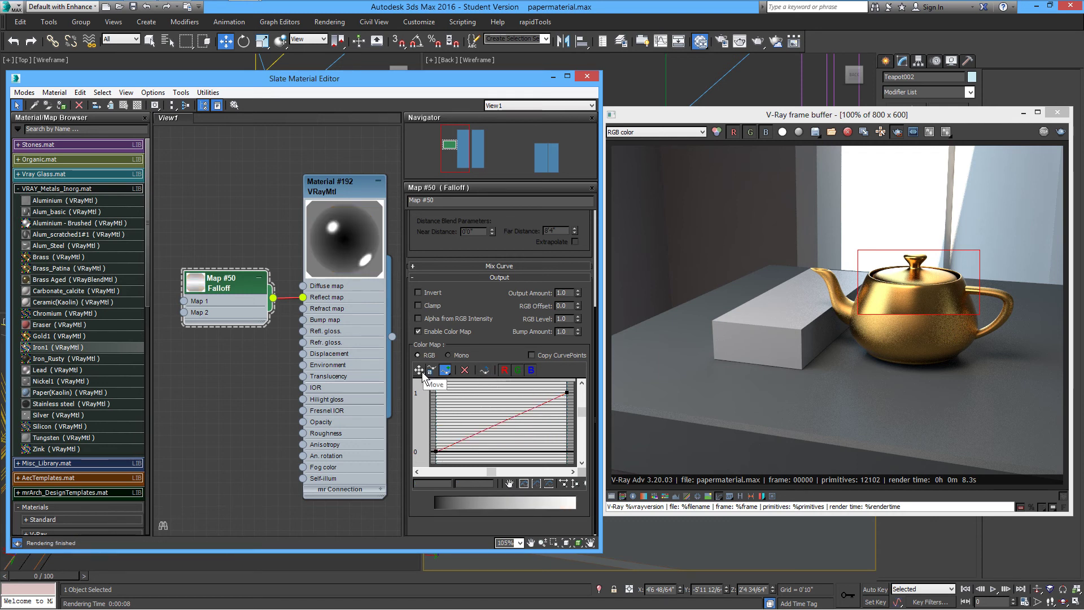
- Add a Bezier-Smooth point to the red curve and lift its dark end to about 0.8
{"action": "left_click", "coordinate": [525, 411]}
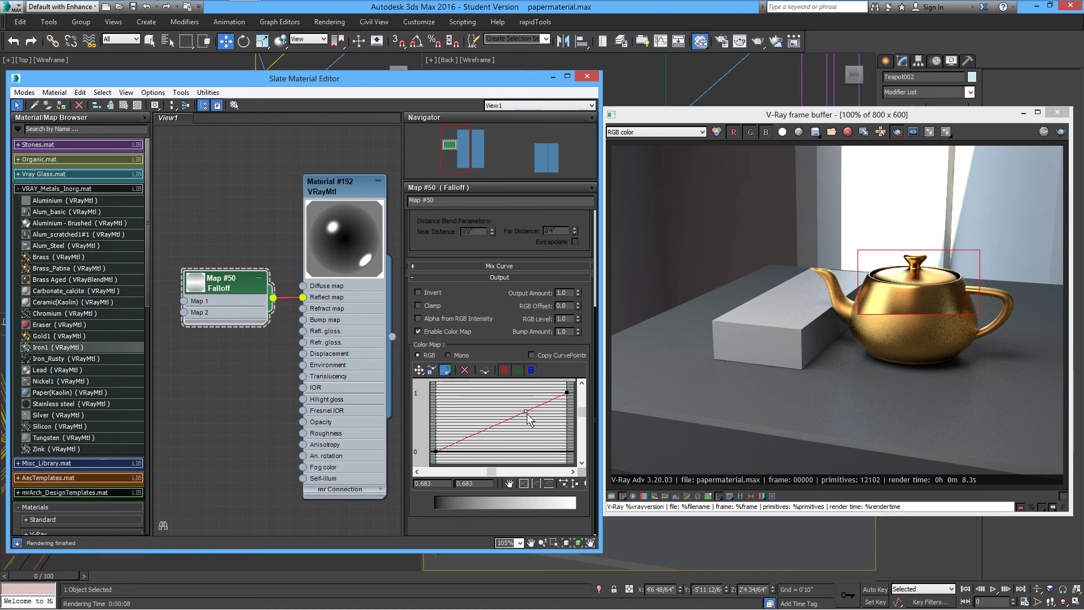
{"action": "right_click", "coordinate": [528, 418]}
{"action": "left_click", "coordinate": [543, 430]}
{"action": "left_click", "coordinate": [420, 371]}
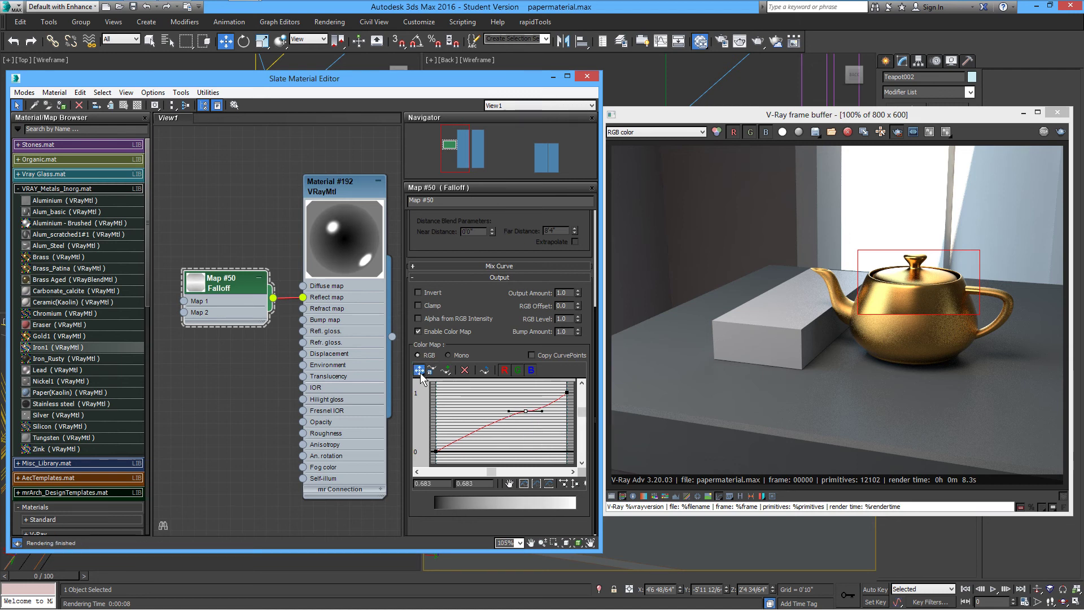
{"action": "left_click_drag", "start_coordinate": [525, 411], "coordinate": [531, 402]}
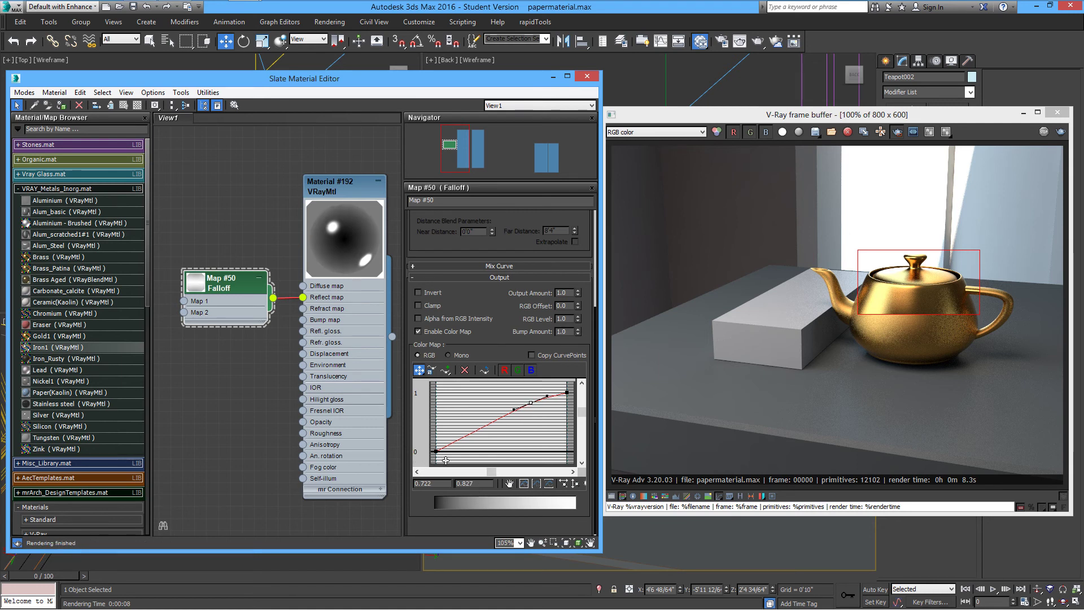
{"action": "left_click_drag", "start_coordinate": [436, 451], "coordinate": [436, 405]}
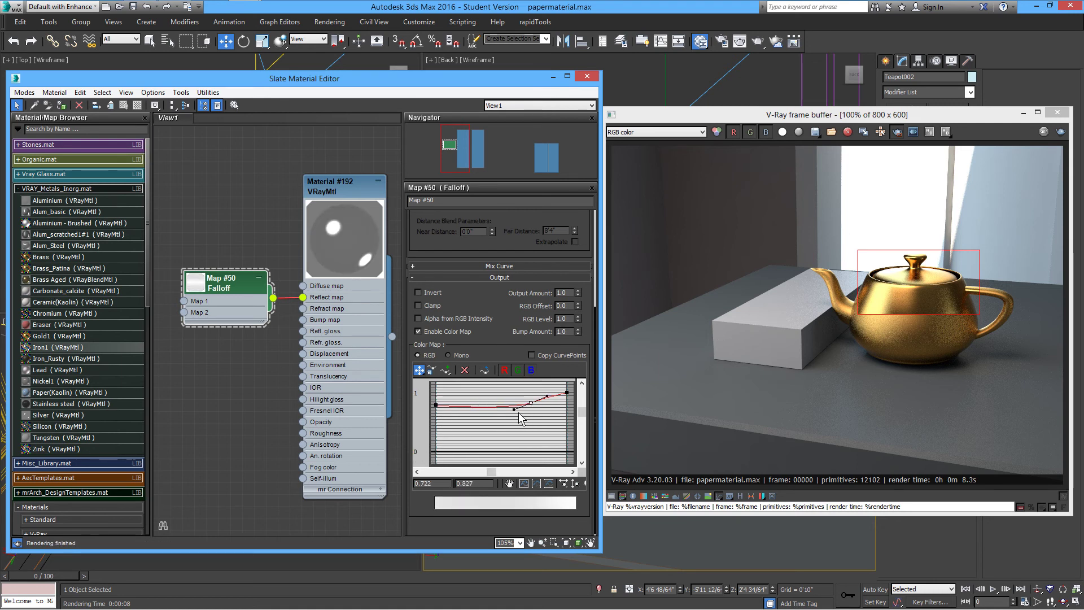
{"action": "mouse_move", "coordinate": [518, 412]}
{"action": "left_mouse_down"}
{"action": "mouse_move", "coordinate": [510, 406]}
{"action": "mouse_move", "coordinate": [536, 410]}
{"action": "mouse_move", "coordinate": [529, 399]}
{"action": "mouse_move", "coordinate": [530, 414]}
{"action": "left_mouse_up"}
- Check the green and blue curves and mark a new render region around the teapot
{"action": "left_click", "coordinate": [517, 370]}
{"action": "left_click", "coordinate": [527, 372]}
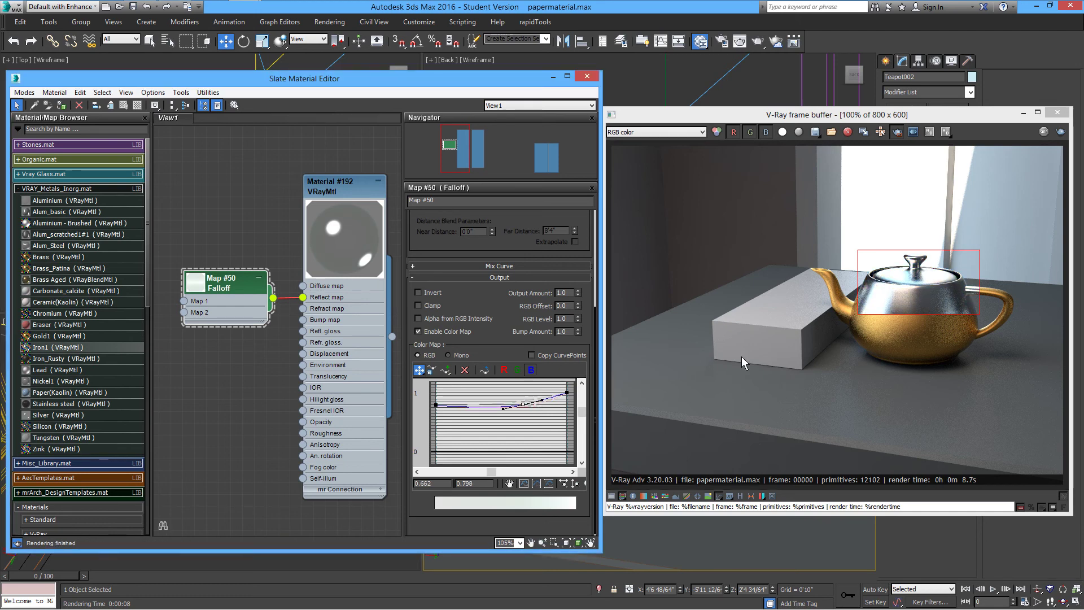
{"action": "left_click_drag", "start_coordinate": [805, 238], "coordinate": [1025, 388]}
{"action": "double_click", "coordinate": [349, 187]}
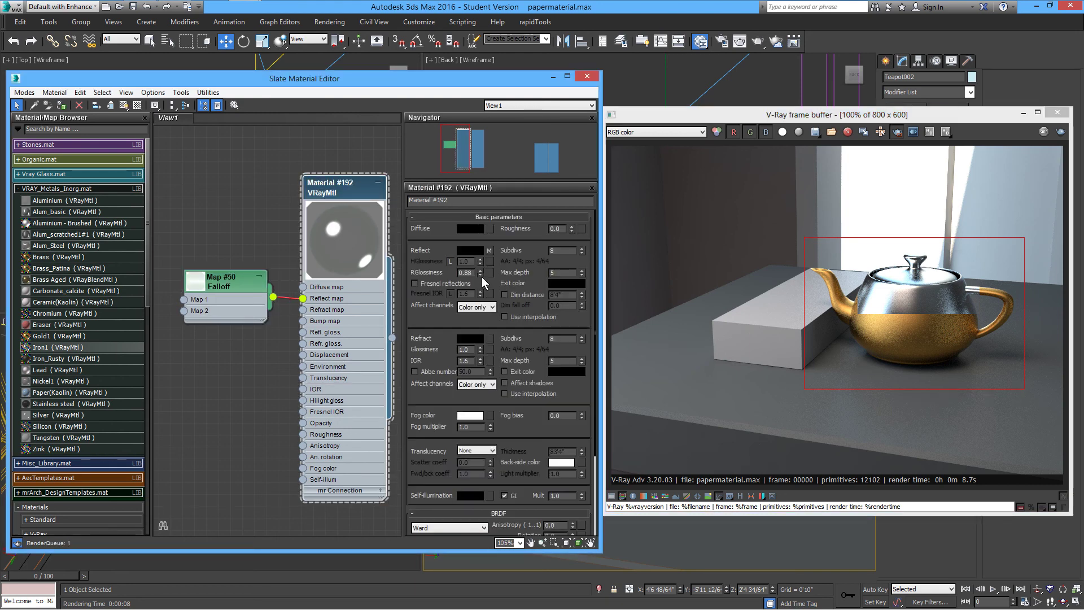
- Lower the reflection glossiness to 0.58 and re-render the teapot region
{"action": "left_click_drag", "start_coordinate": [480, 276], "coordinate": [491, 292]}
{"action": "left_click", "coordinate": [1060, 131]}
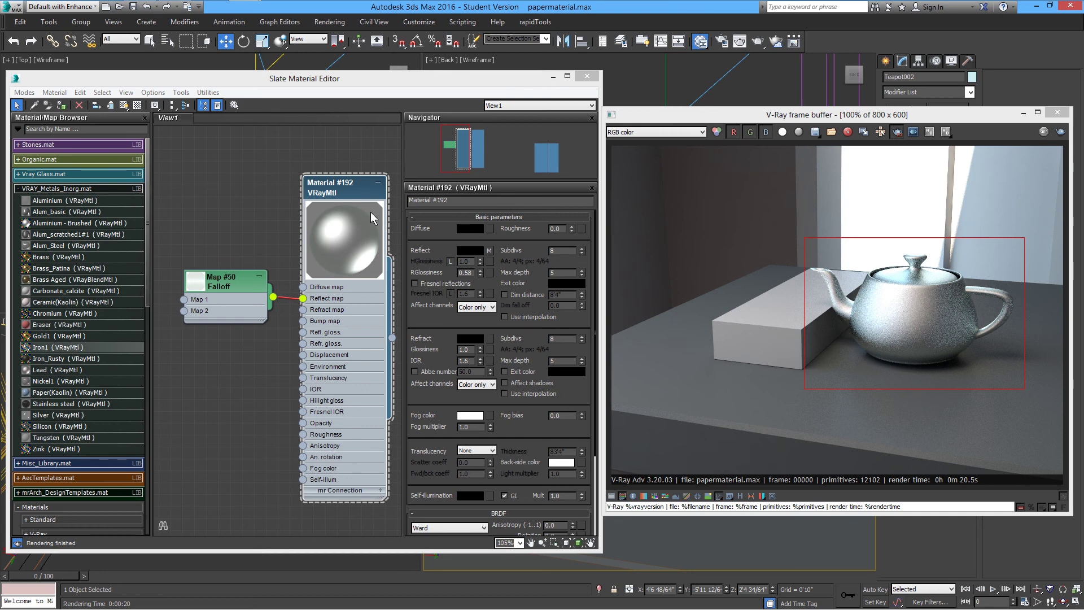
{"action": "left_click", "coordinate": [362, 193]}
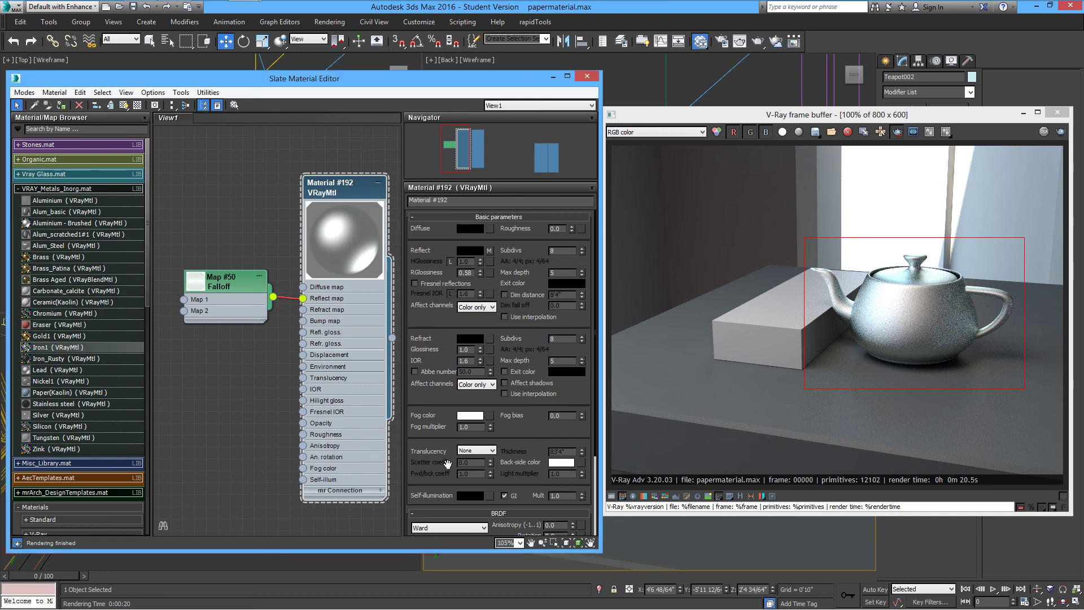
- Set the BRDF anisotropy to 0.9 with an anisotropy rotation of 94
{"action": "scroll", "coordinate": [452, 452], "scroll_direction": "down", "scroll_amount": 5}
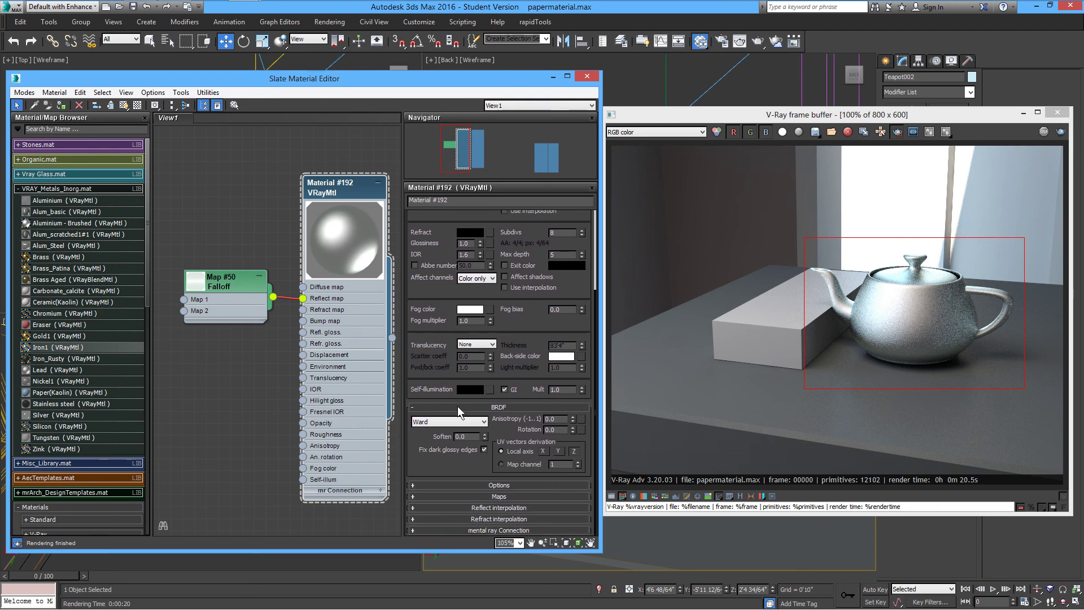
{"action": "left_click", "coordinate": [553, 418]}
{"action": "type", "text": "0.3"}
{"action": "key", "text": "Return"}
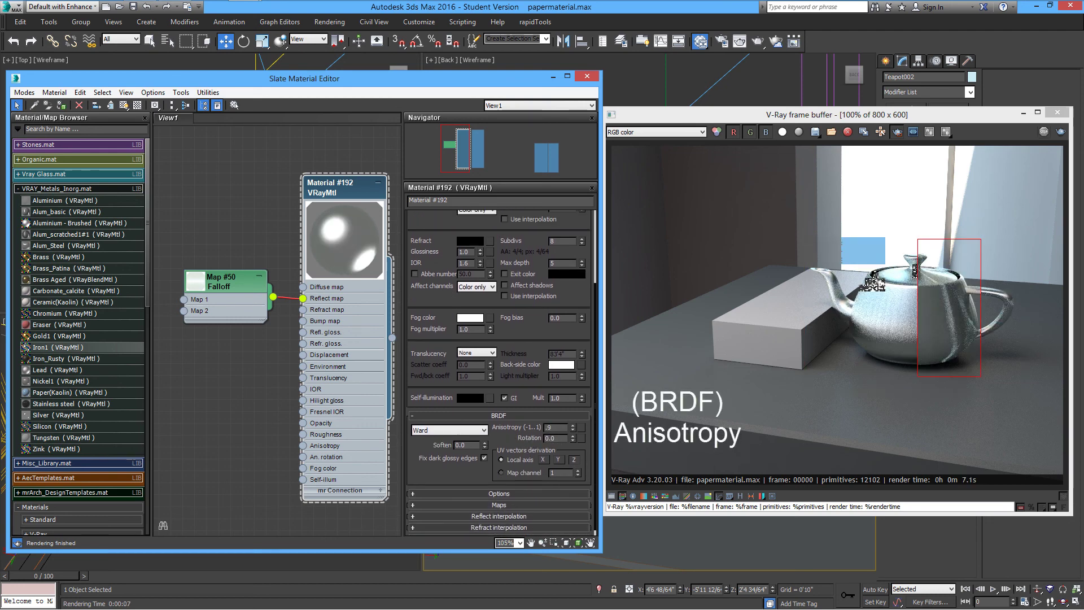
{"action": "key", "text": "Return"}
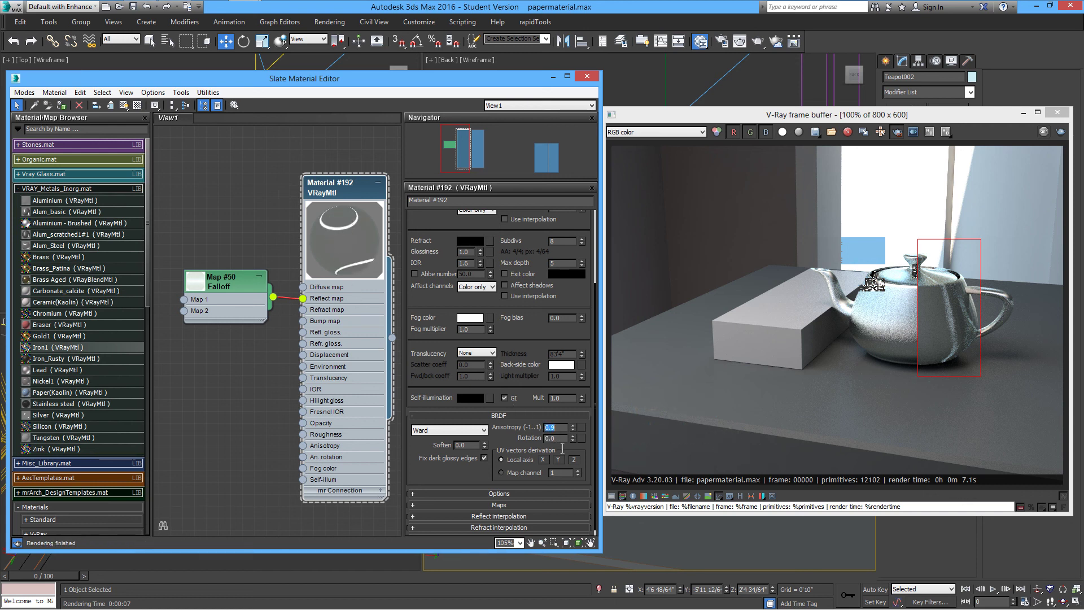
{"action": "key", "text": "Tab"}
{"action": "type", "text": "94"}
{"action": "key", "text": "Return"}
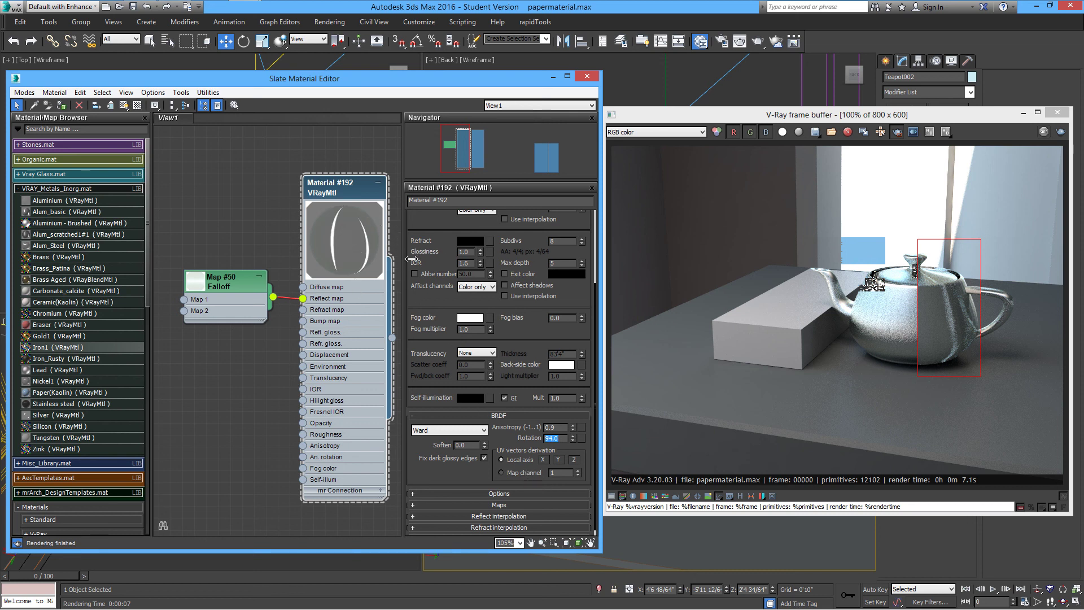
{"action": "scroll", "coordinate": [542, 268], "scroll_direction": "up", "scroll_amount": 5}
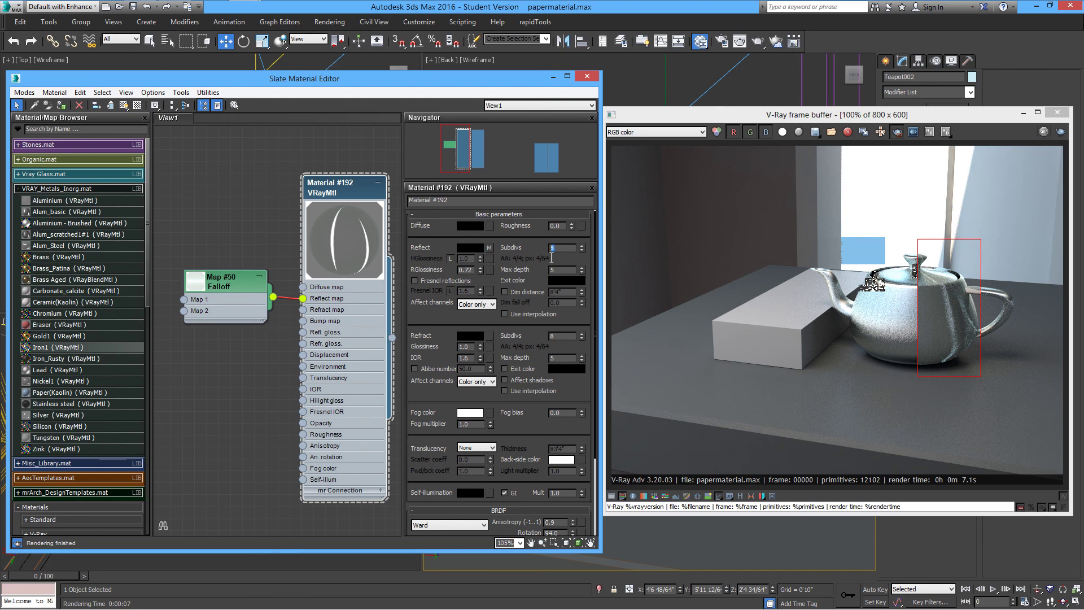
- Enter 64 reflection subdivs and re-render the region in the V-Ray frame buffer
{"action": "type", "text": "64"}
{"action": "left_click", "coordinate": [1061, 132]}
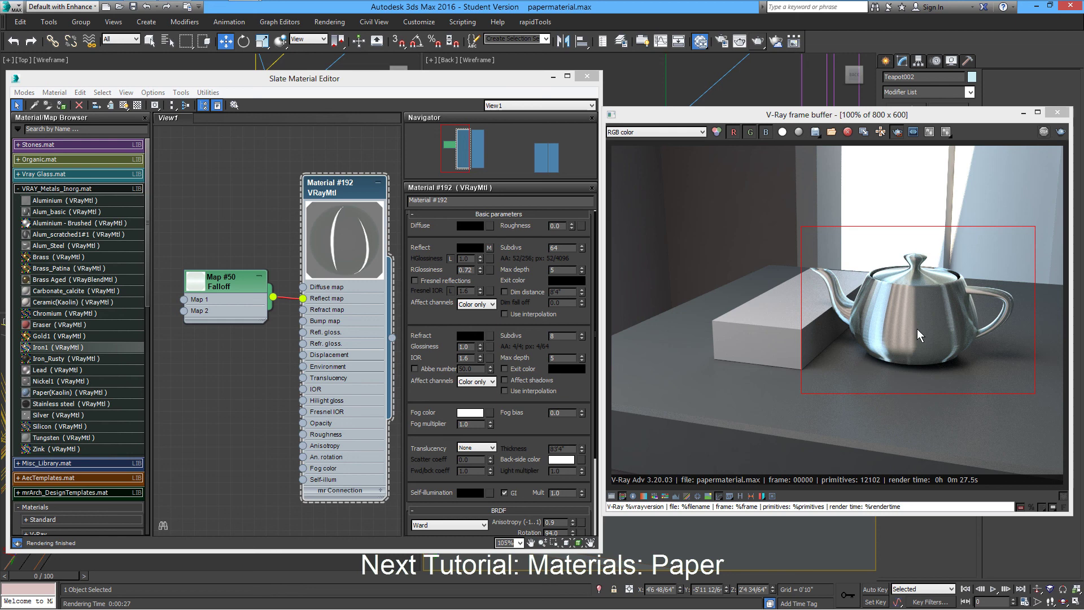
{"action": "left_click", "coordinate": [231, 290]}
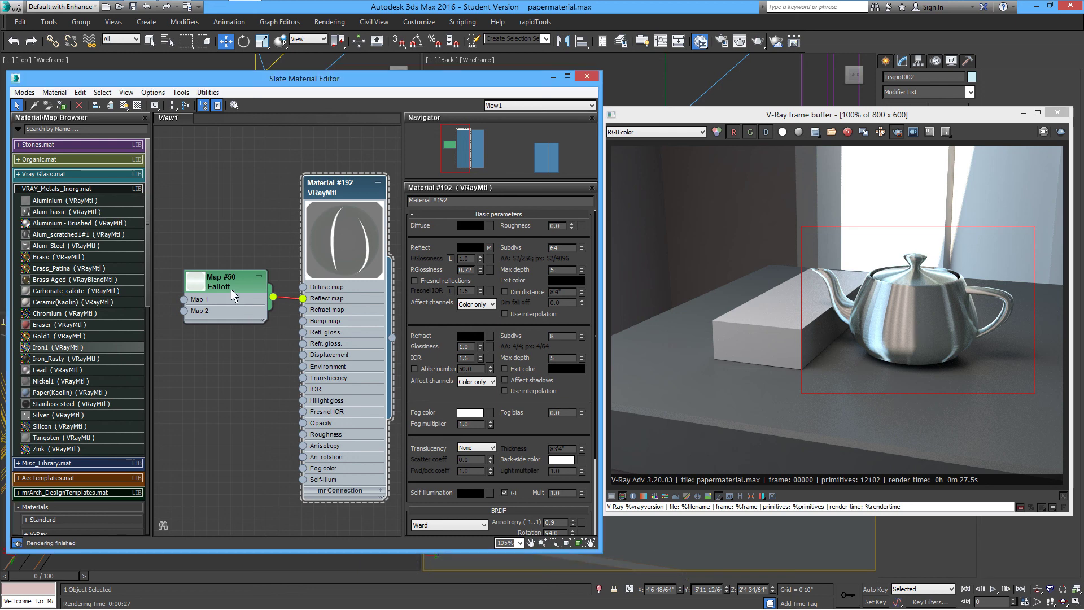